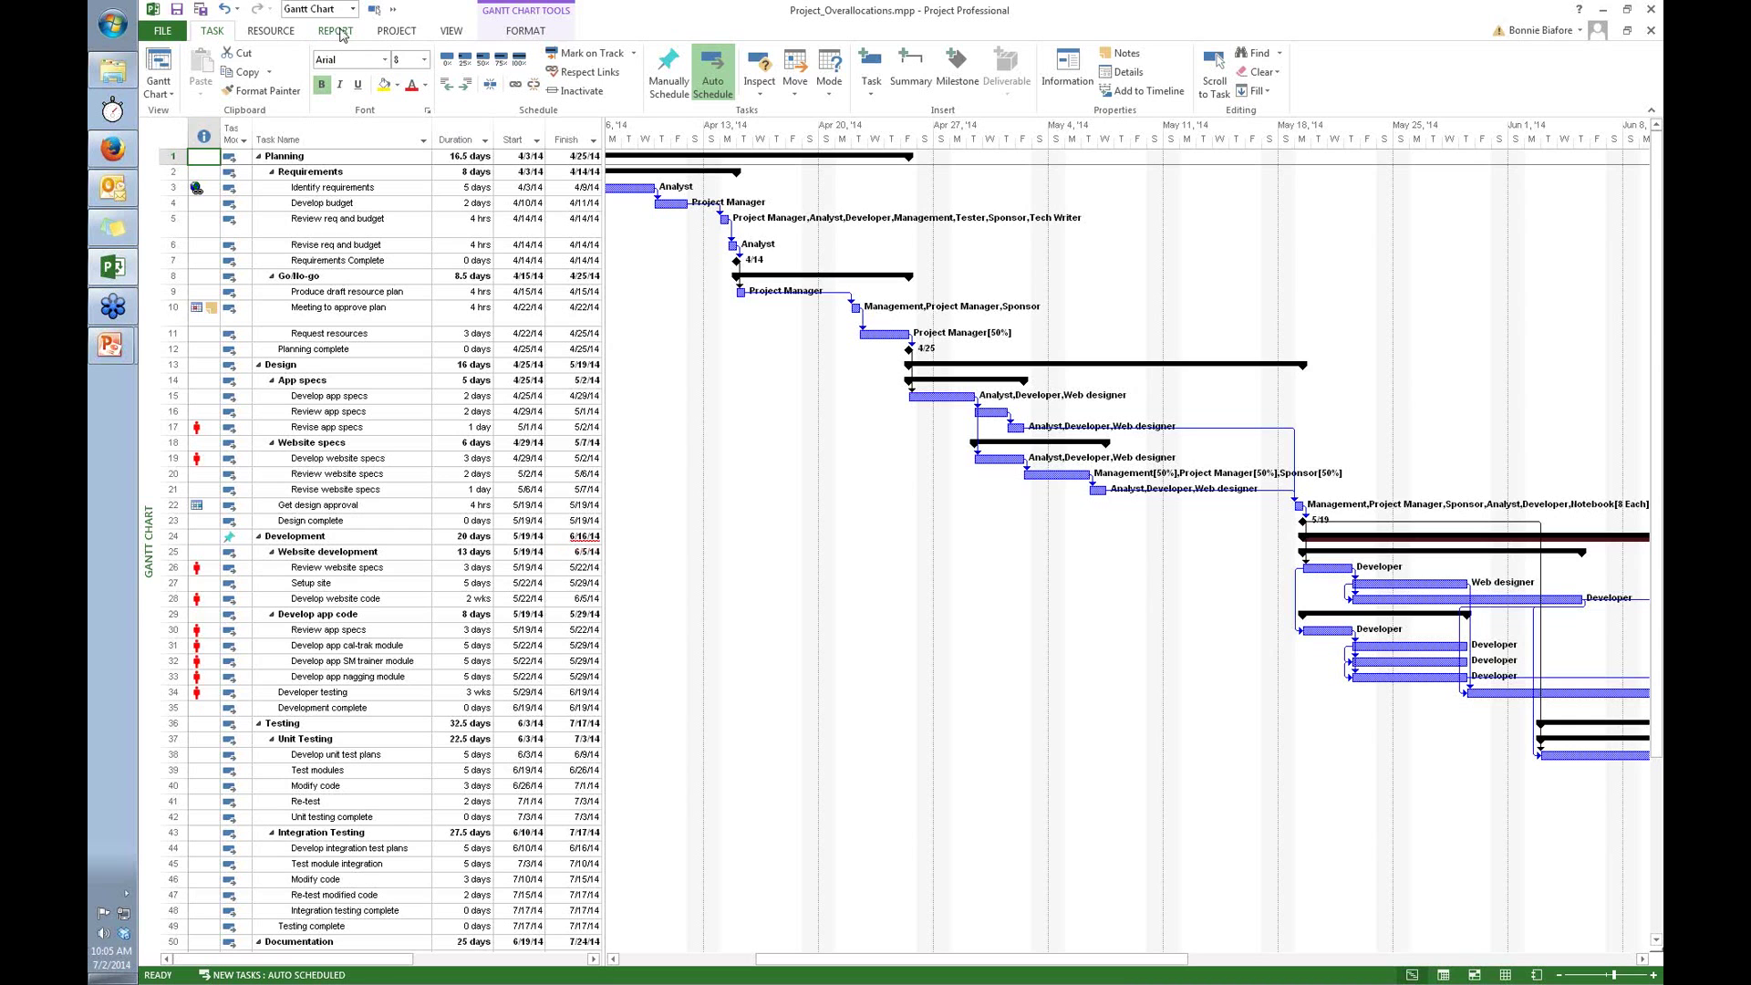
Open the Overallocated Resources report from the Report tab's Resources reports.
left_click(337, 31)
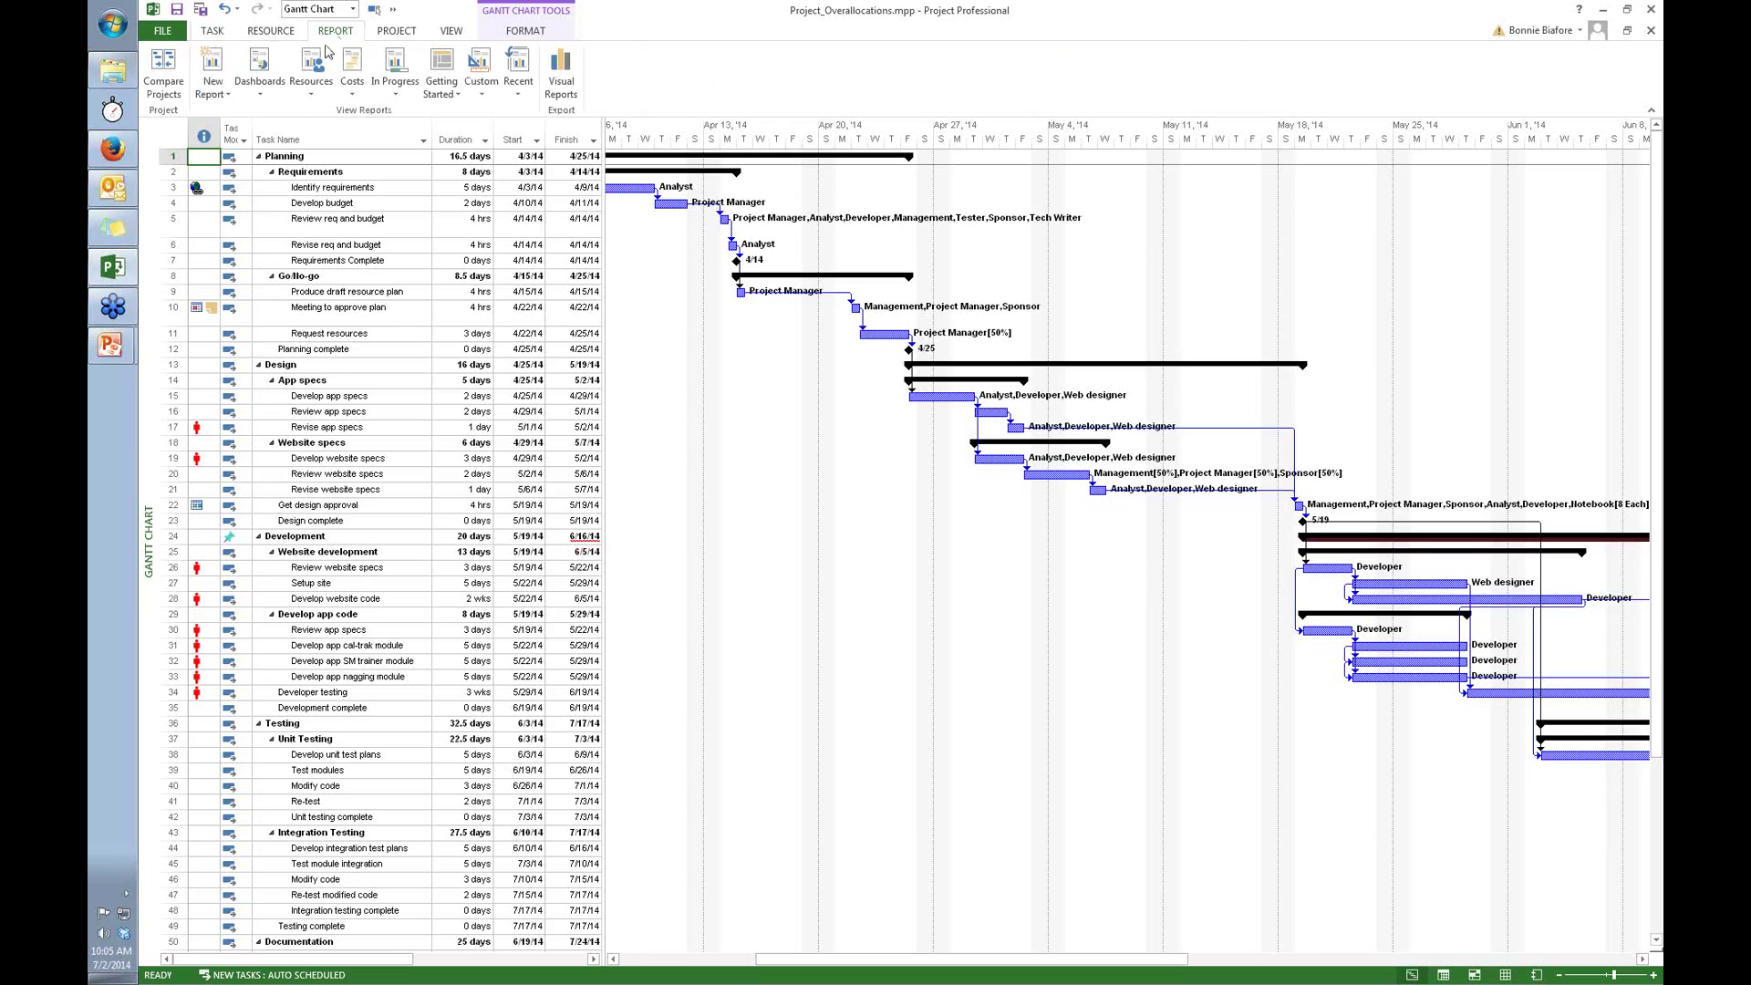
left_click(313, 99)
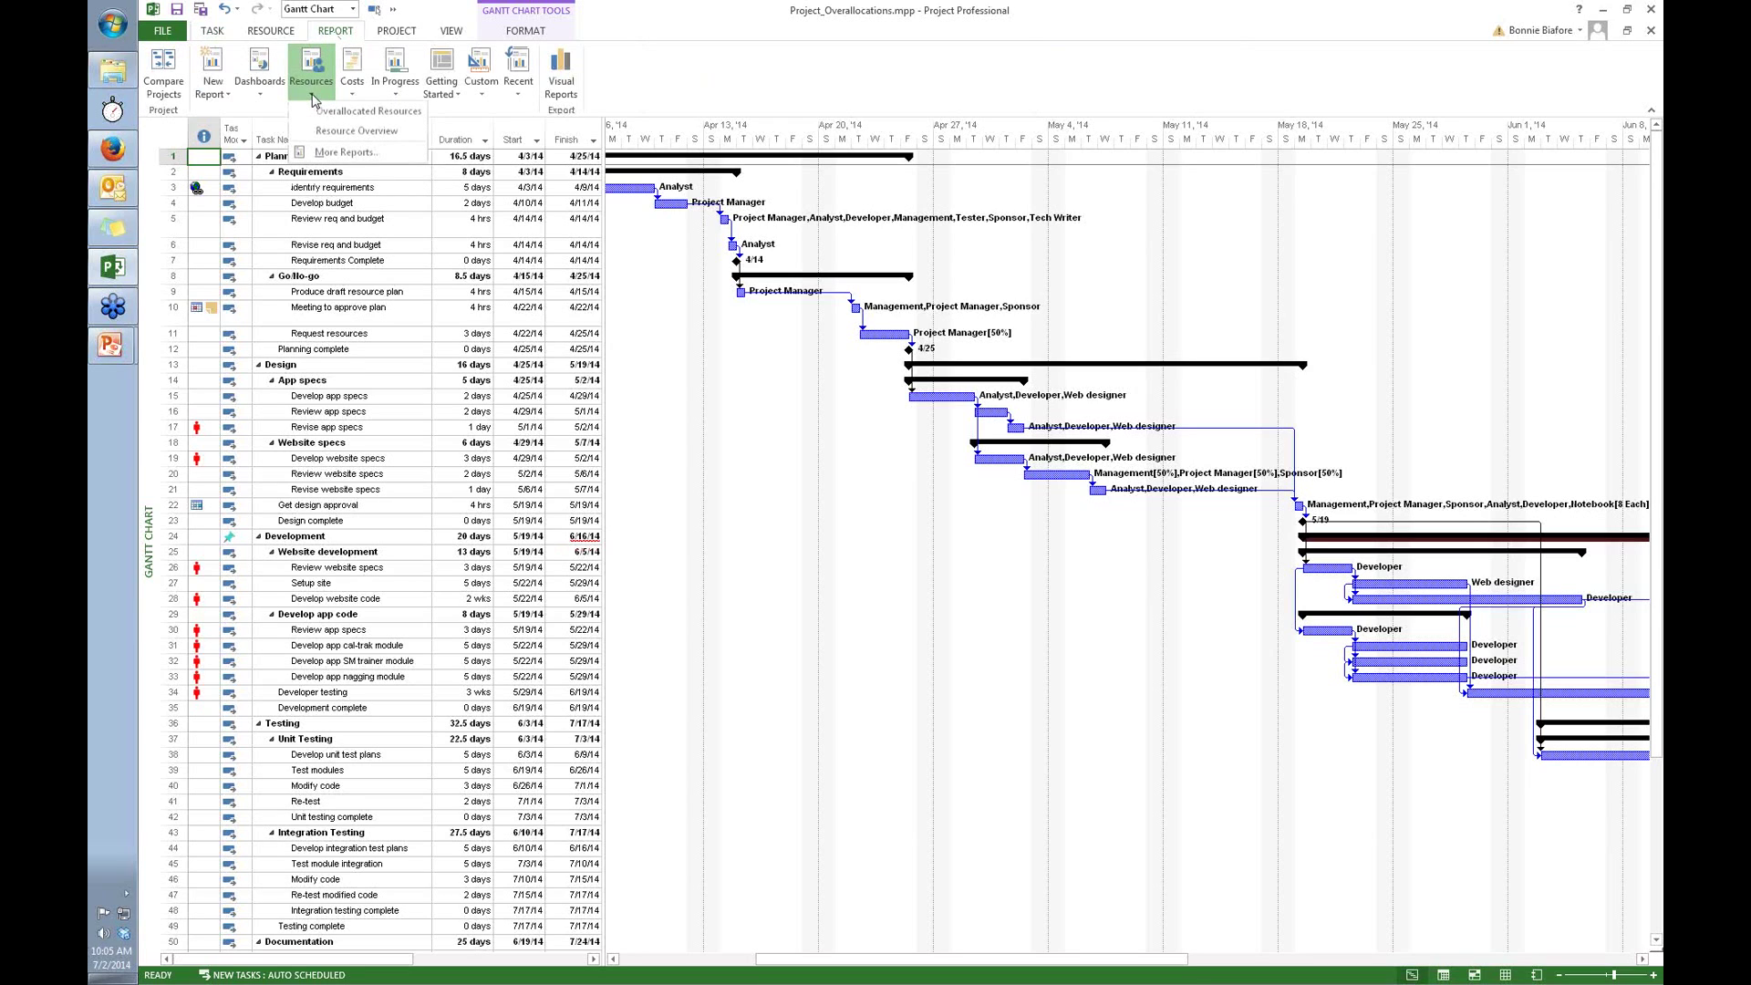
left_click(356, 110)
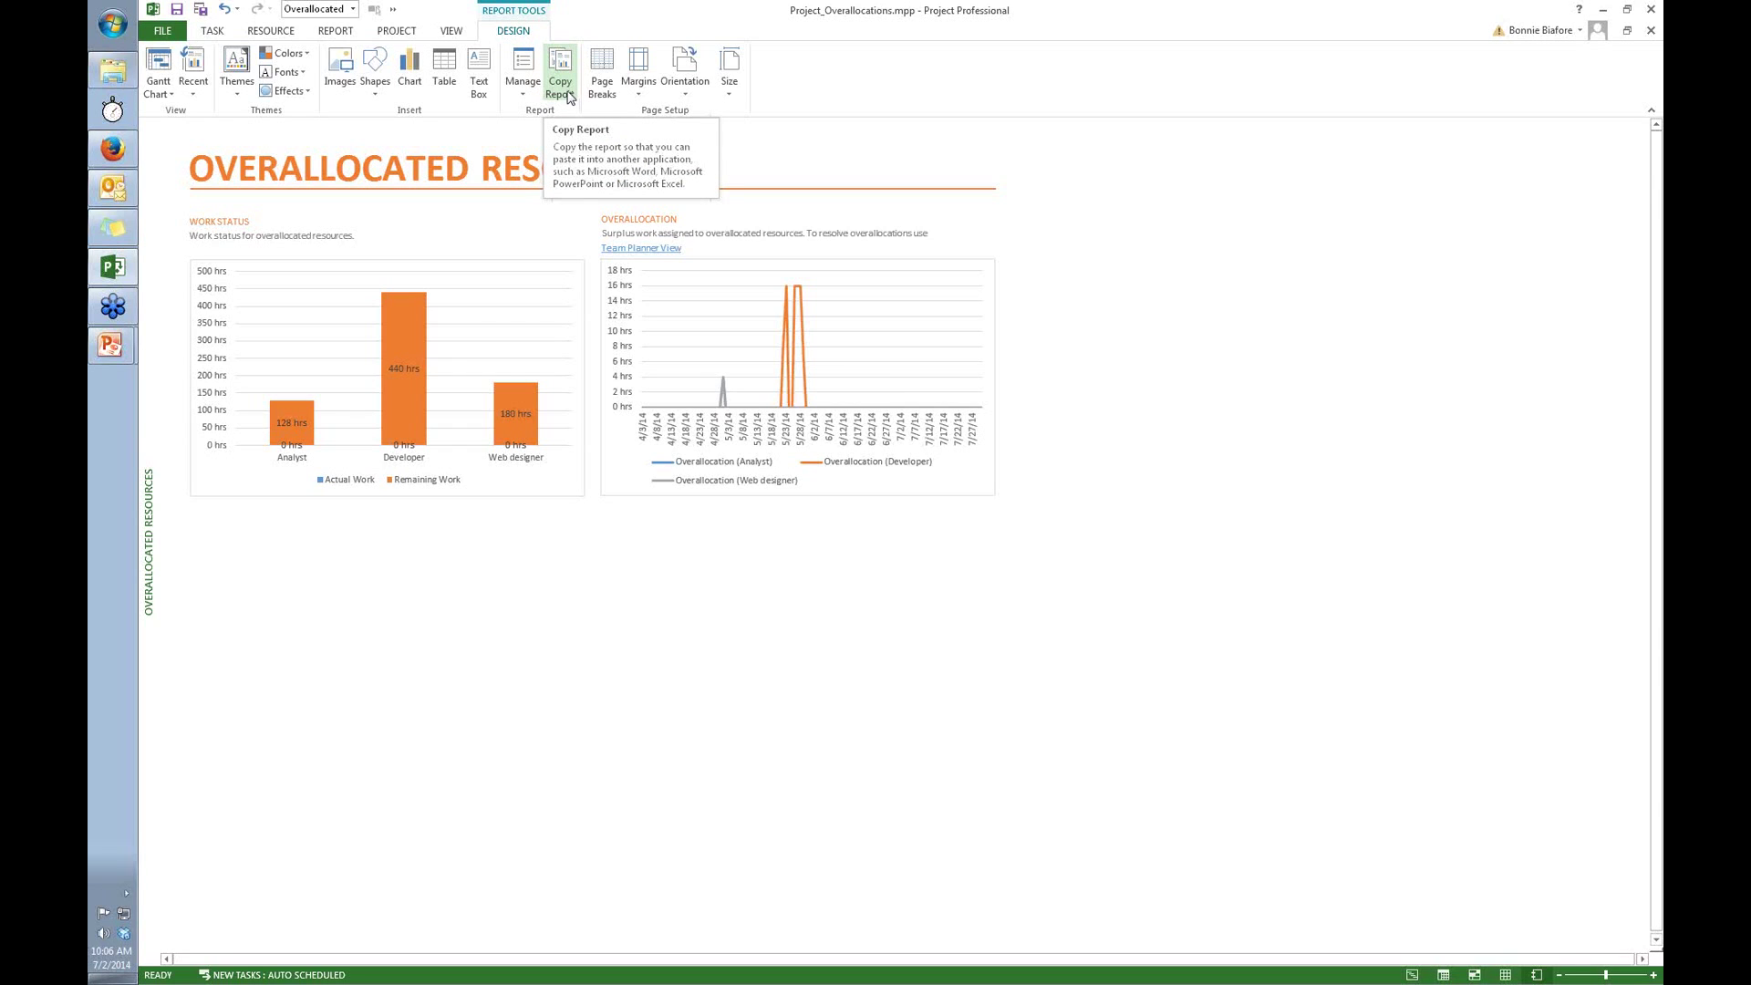
Copy the Overallocated Resources report to the clipboard for pasting elsewhere.
left_click(563, 85)
left_click(524, 92)
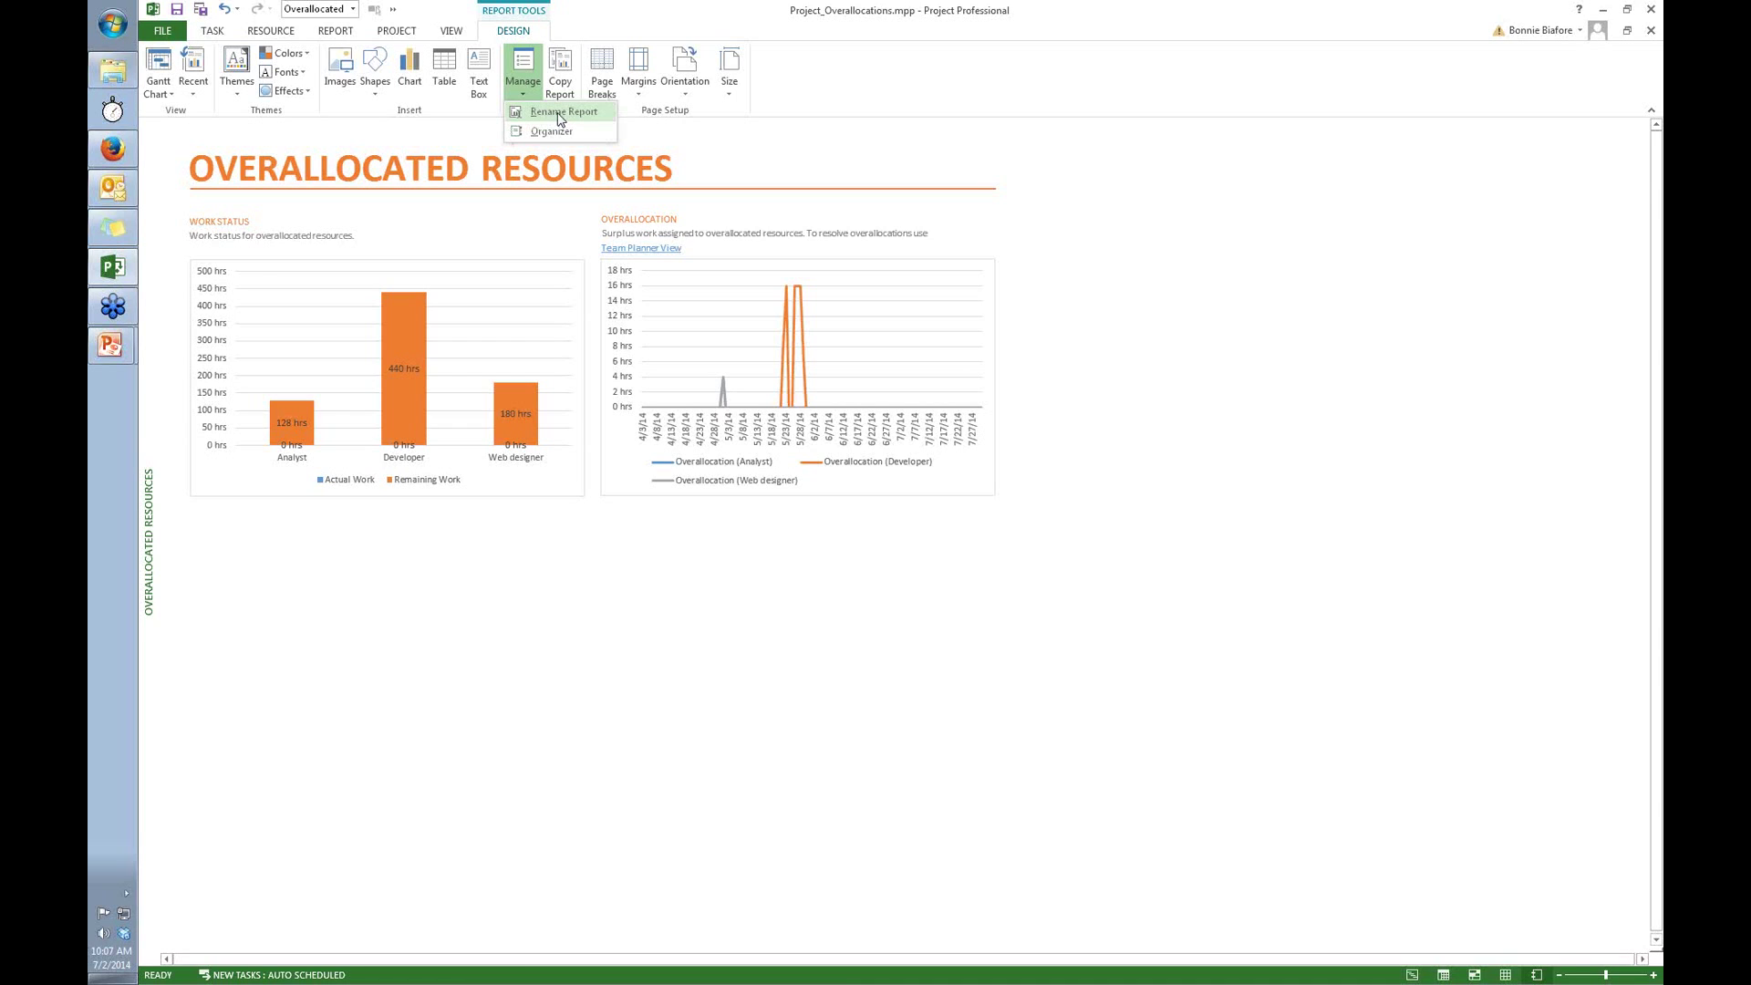
Rename the current report to 'Find Replacements' via Rename Report.
left_click(559, 117)
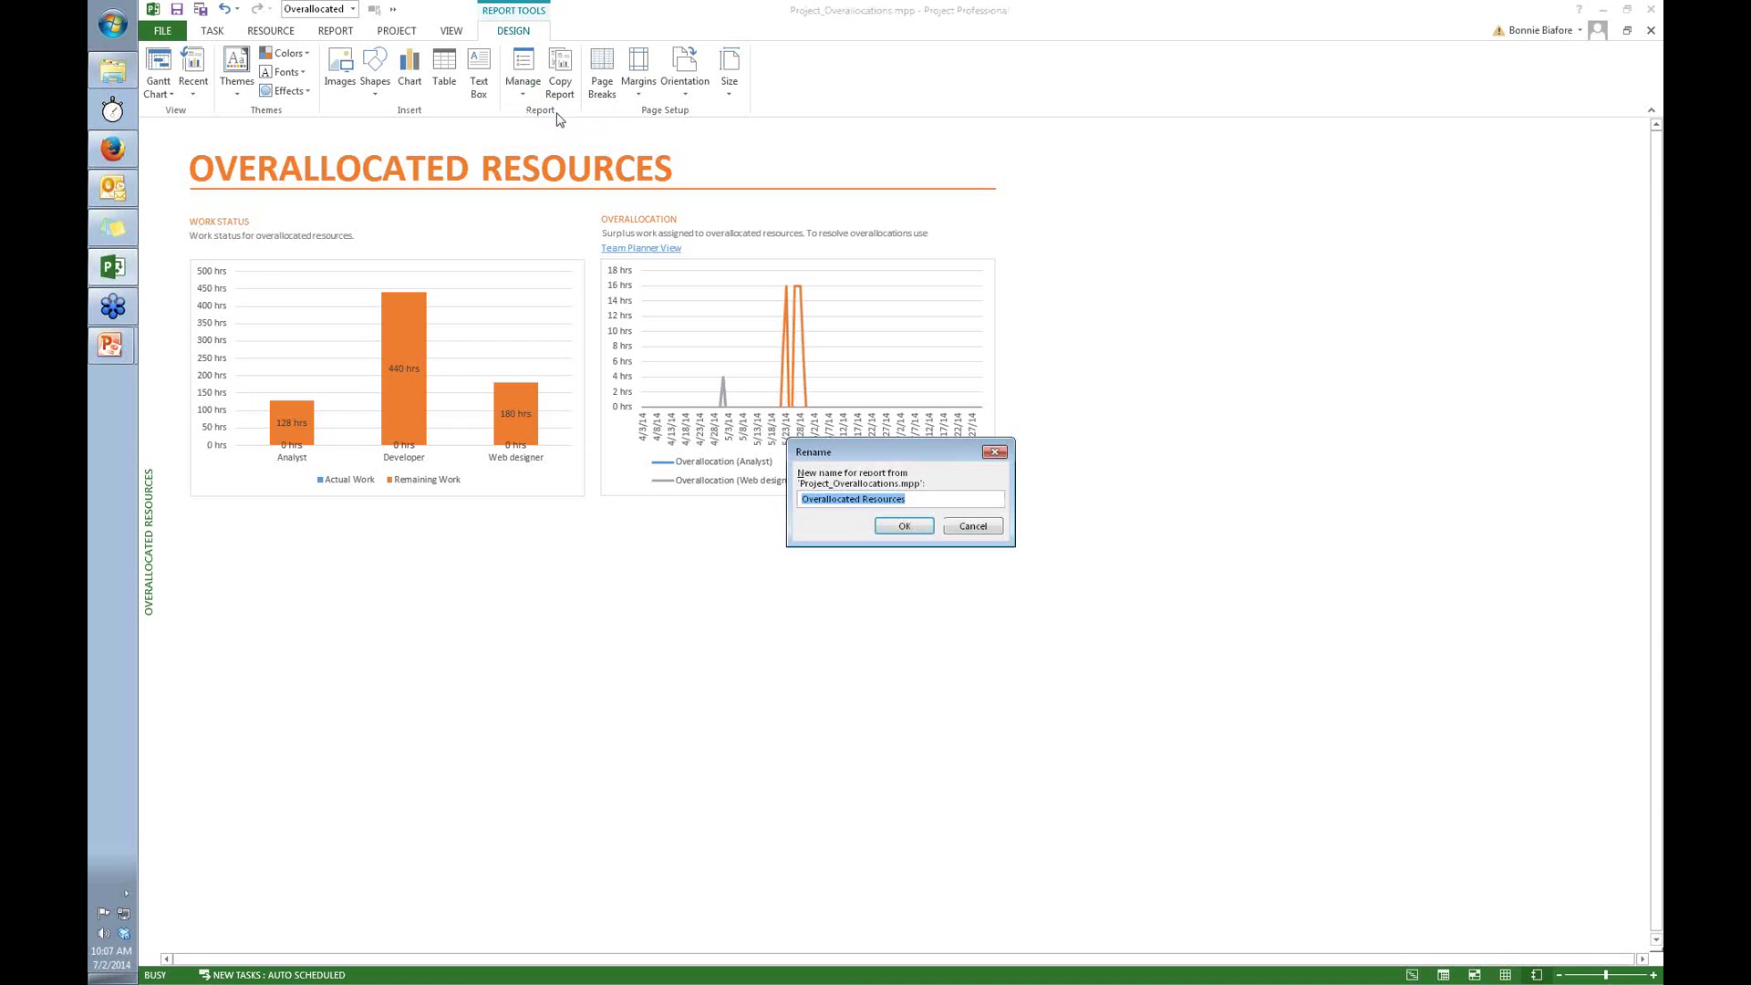
type("FInd Replacements")
left_click(905, 527)
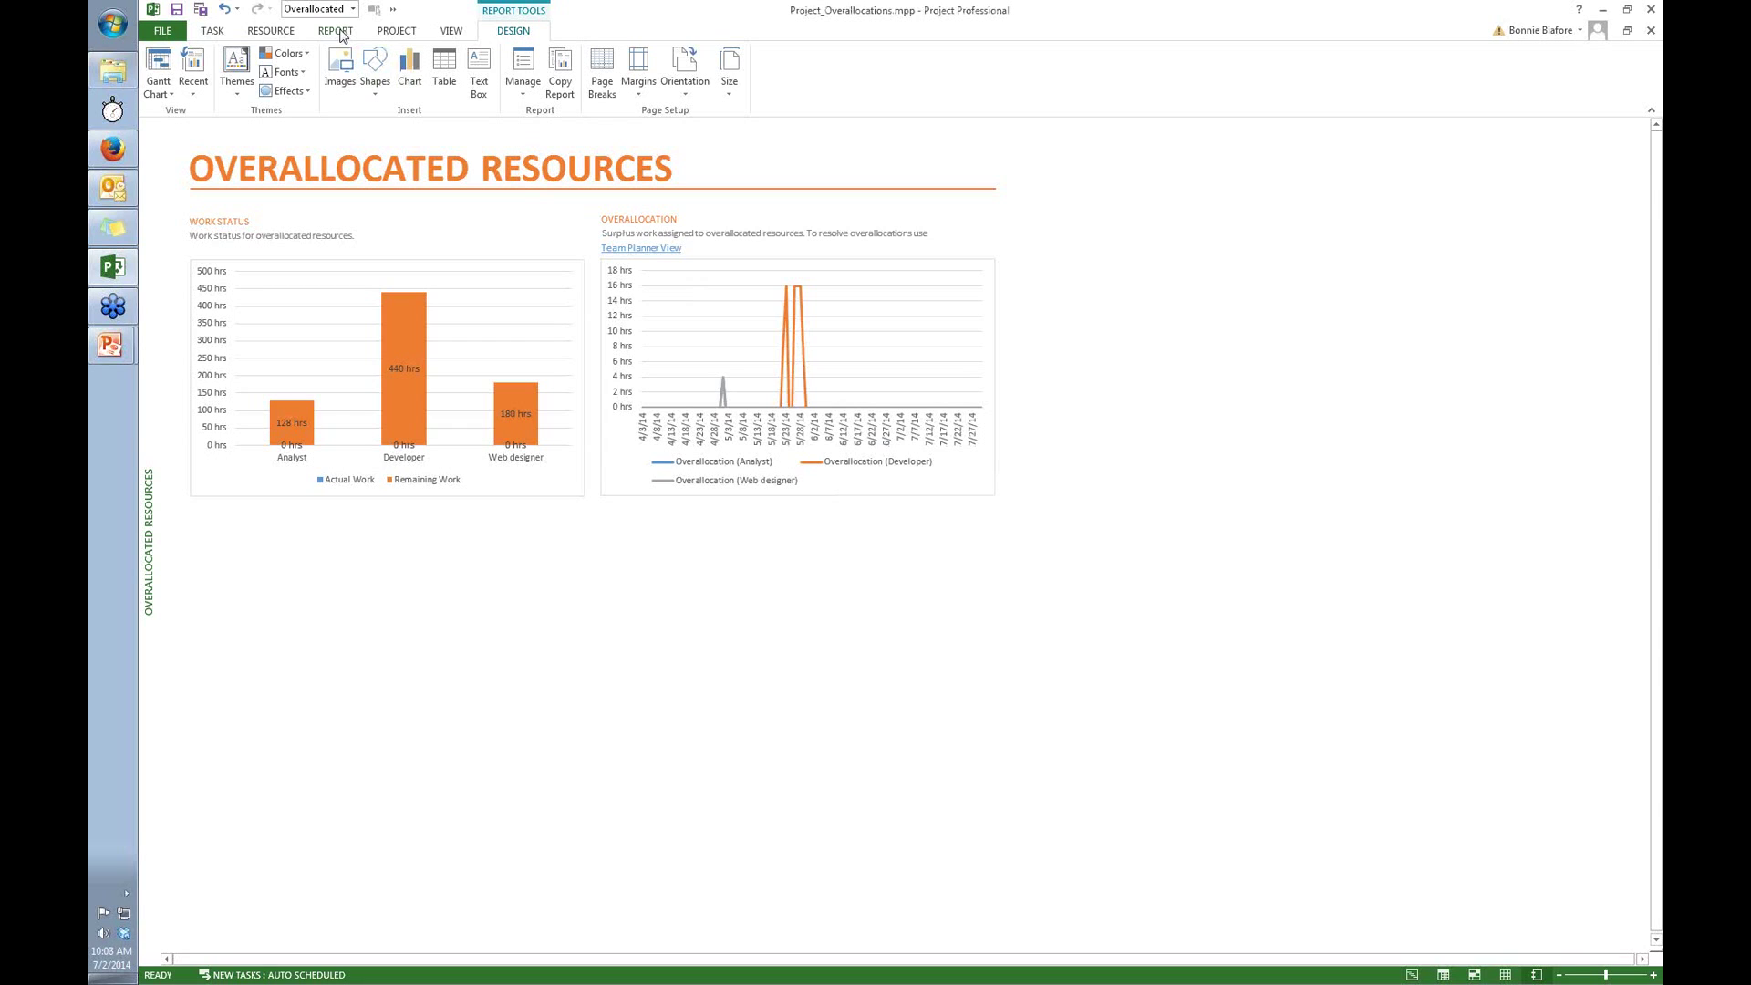
left_click(336, 31)
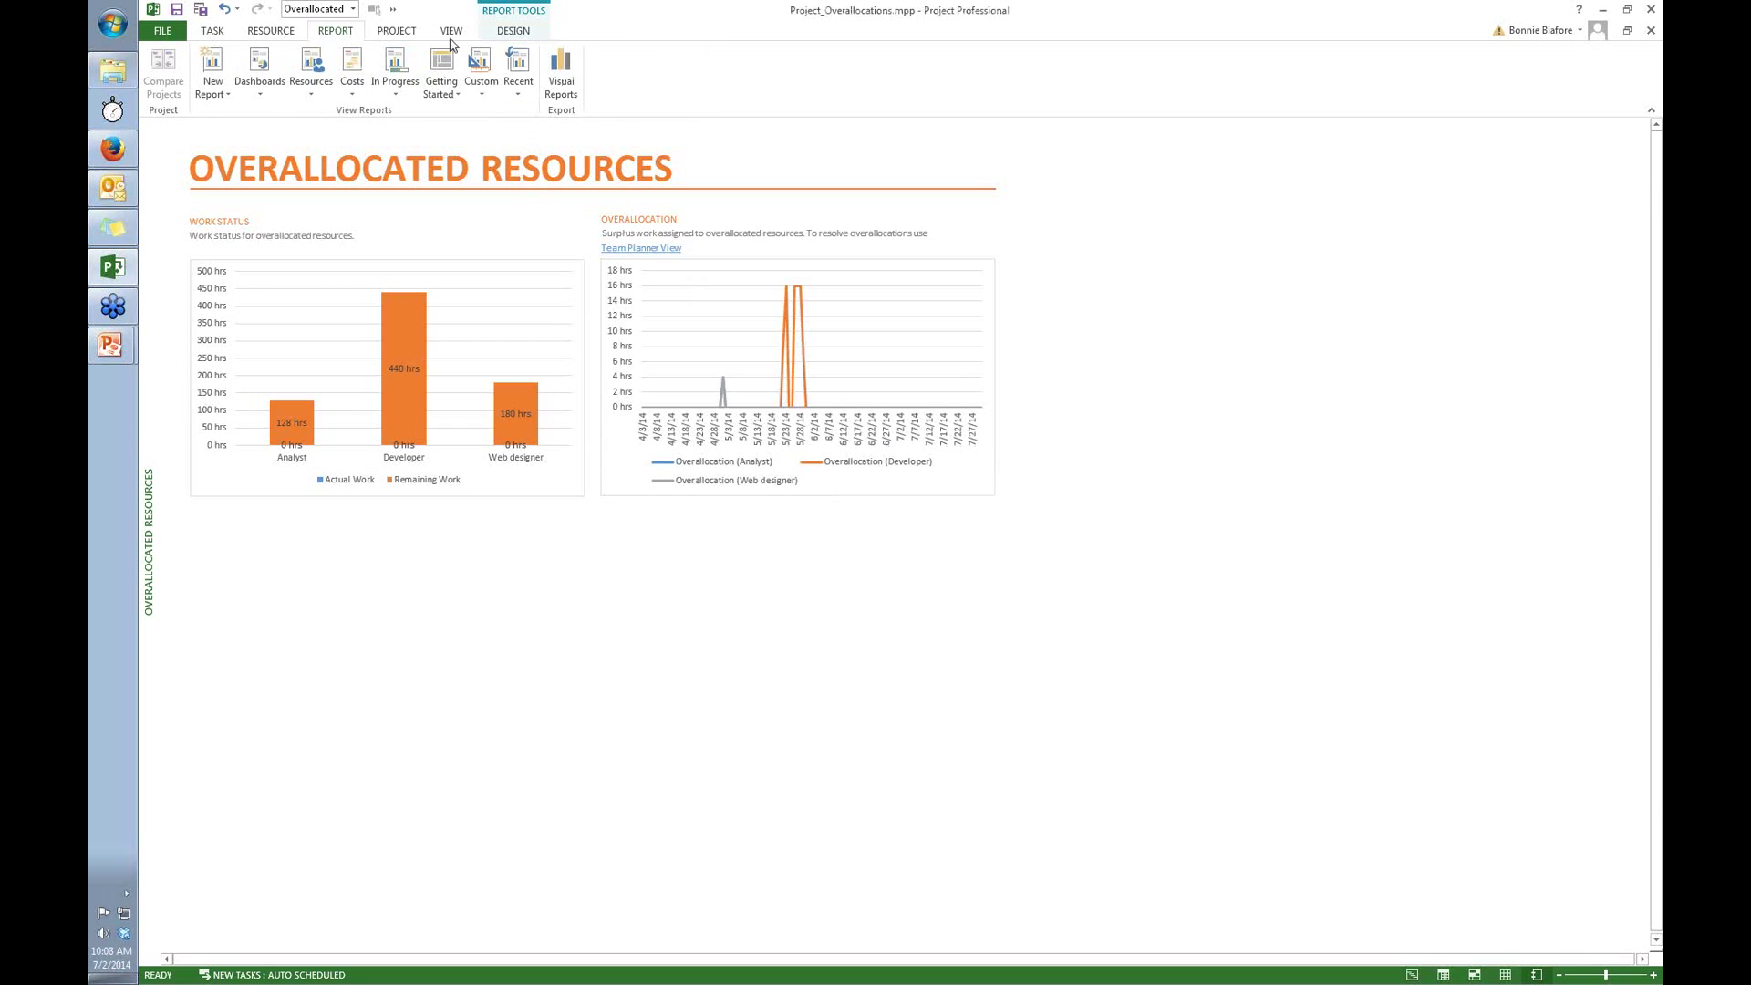
left_click(481, 92)
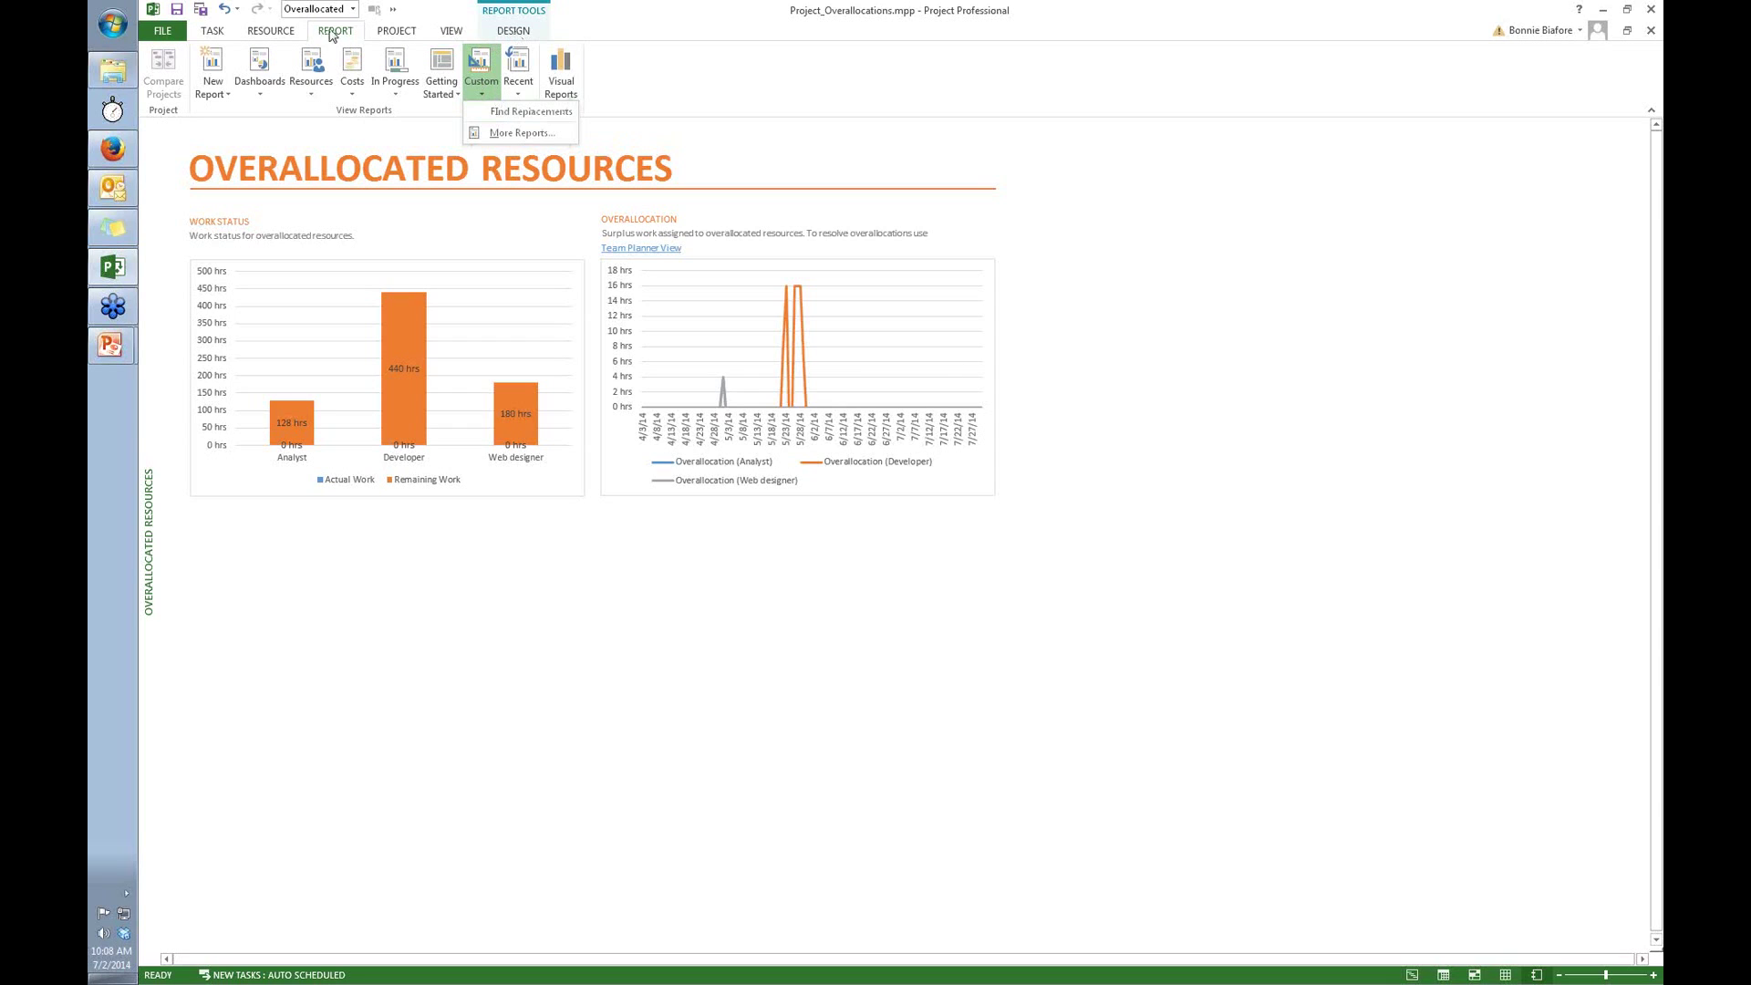
left_click(526, 36)
left_click(514, 31)
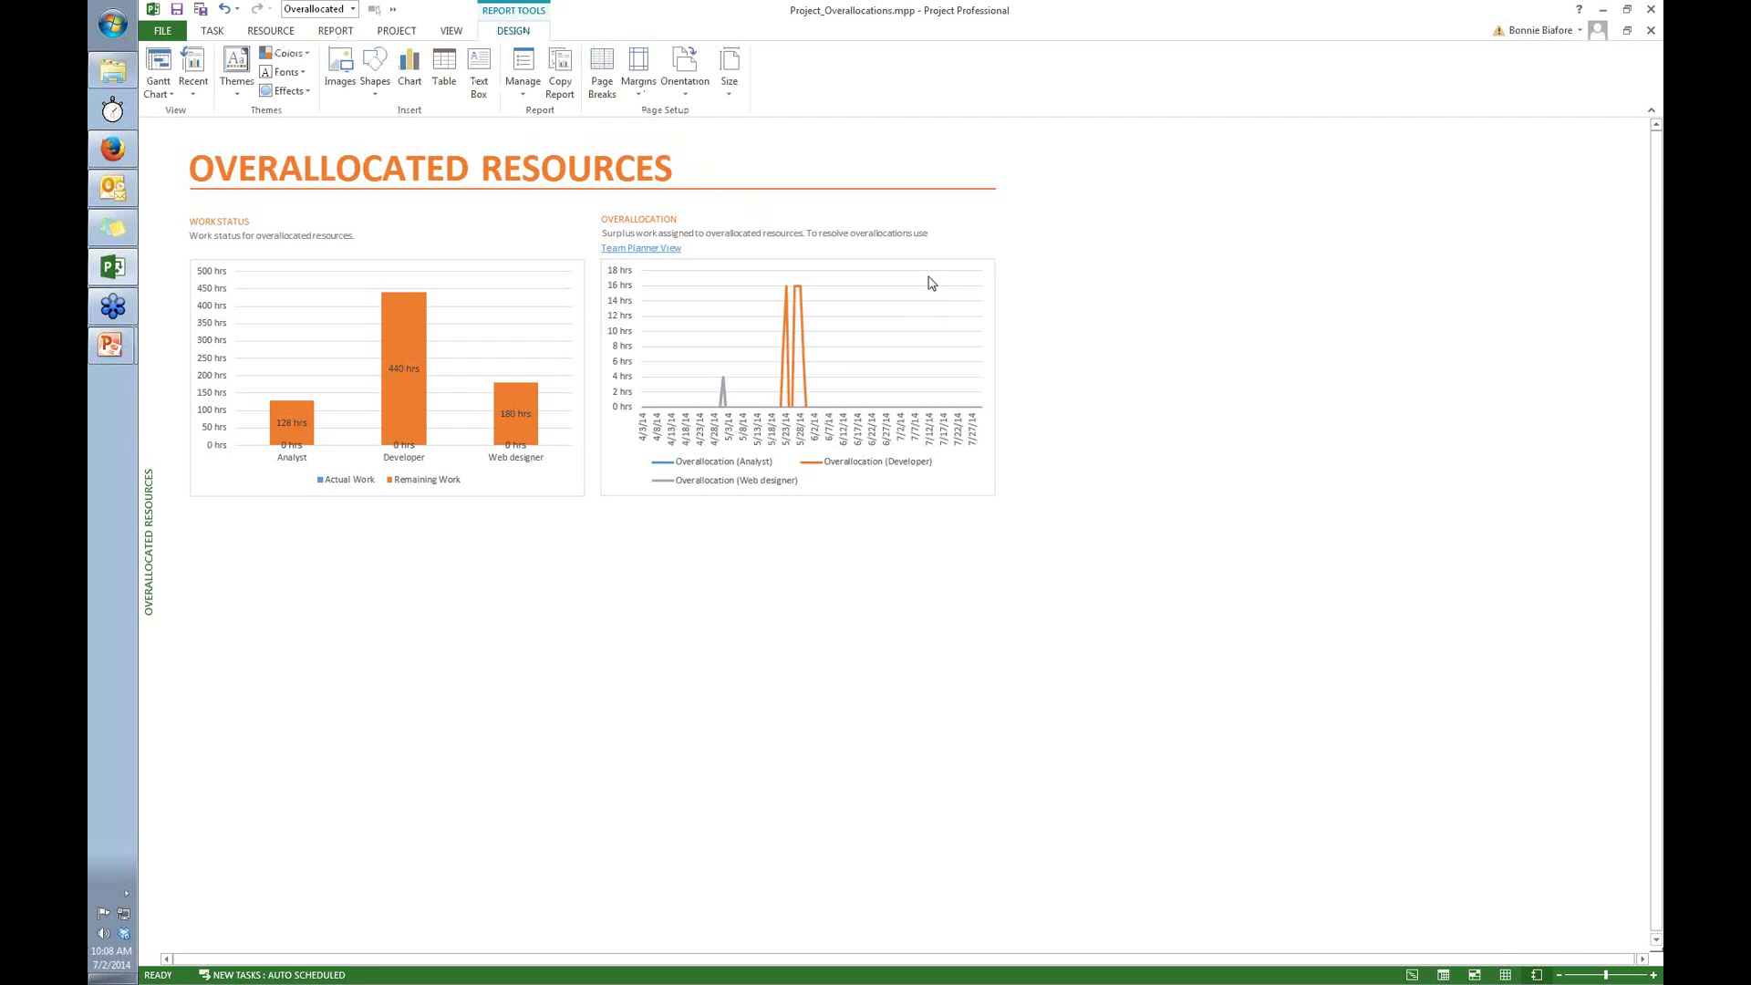
Replace the report title OVERALLOCATED RESOURCES with FIND REPLACEMENTS.
left_click(599, 179)
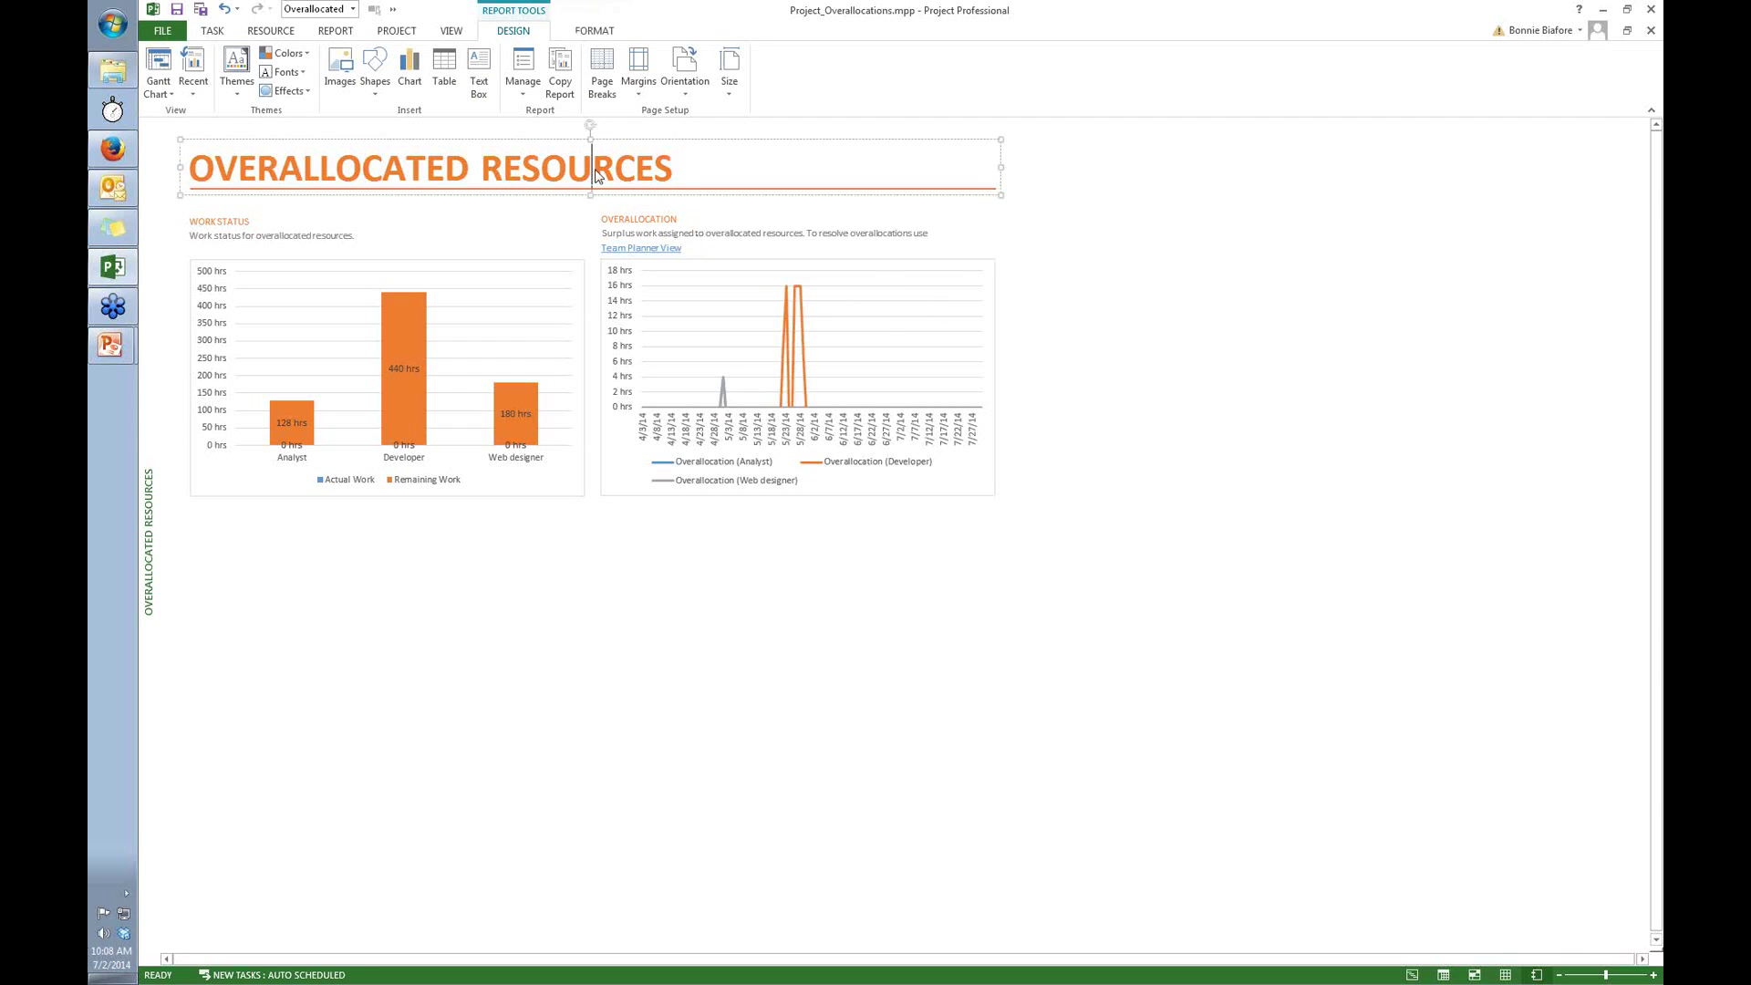
left_click(687, 171)
left_click_drag(688, 171, 263, 175)
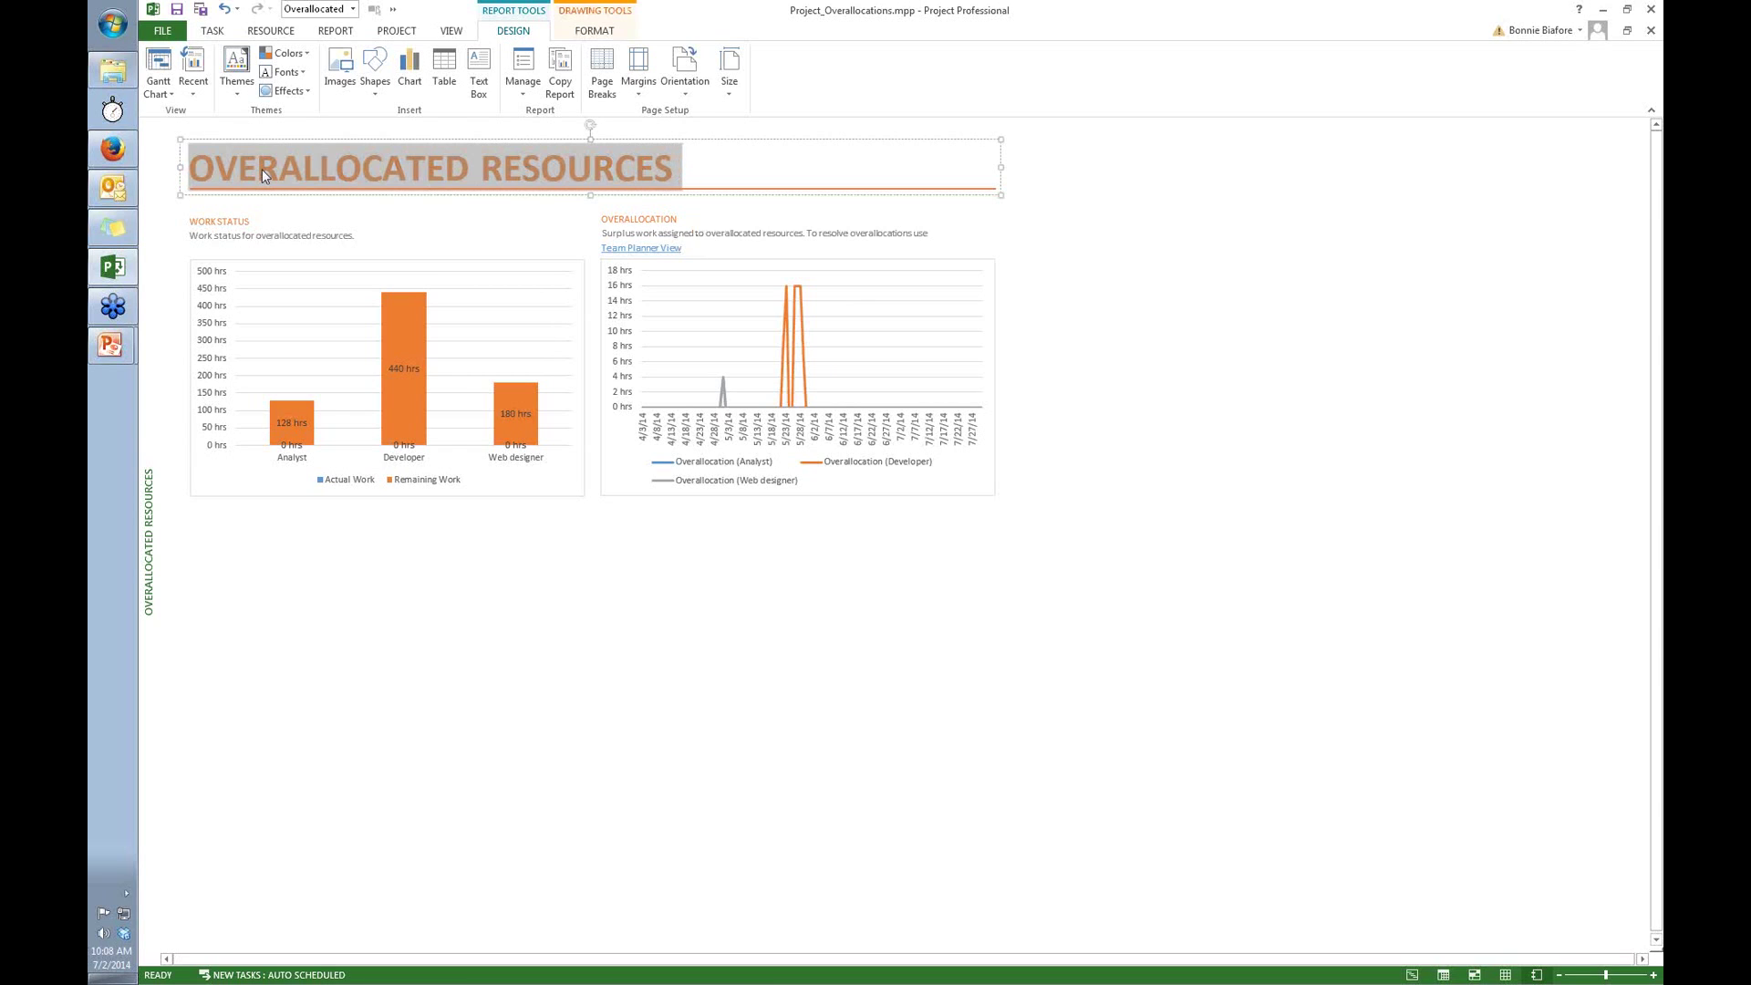
type("FIND ")
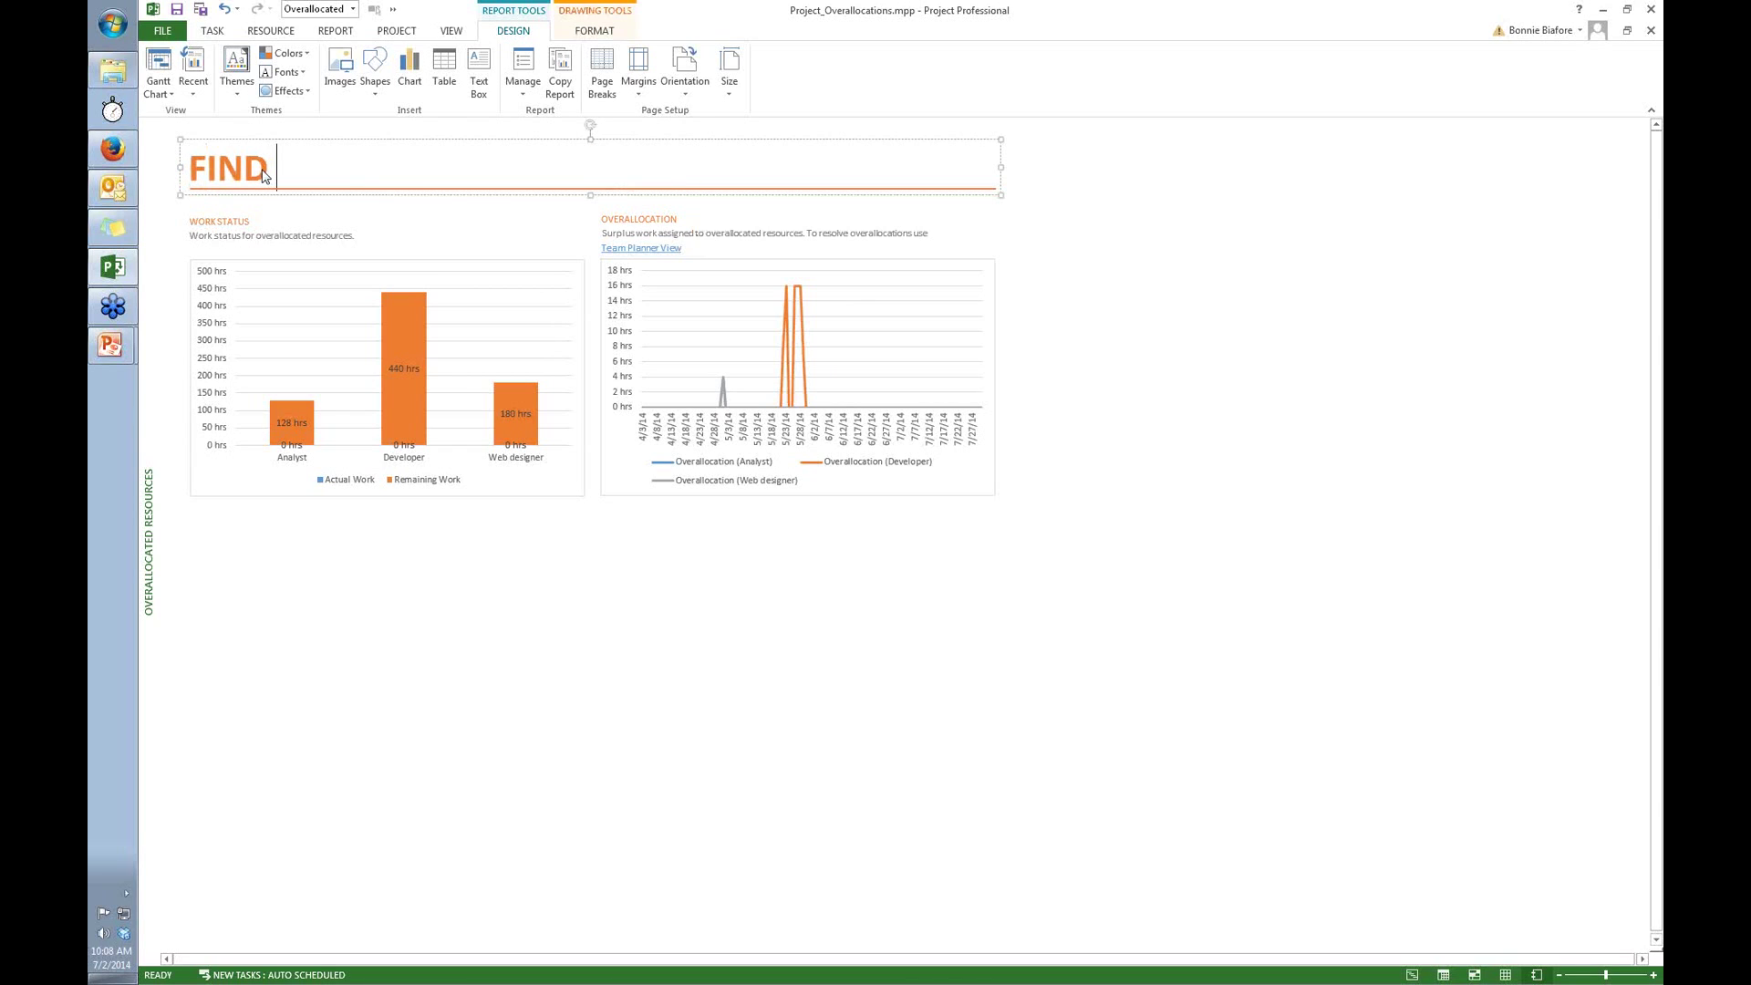
type("REPLACEMENTS")
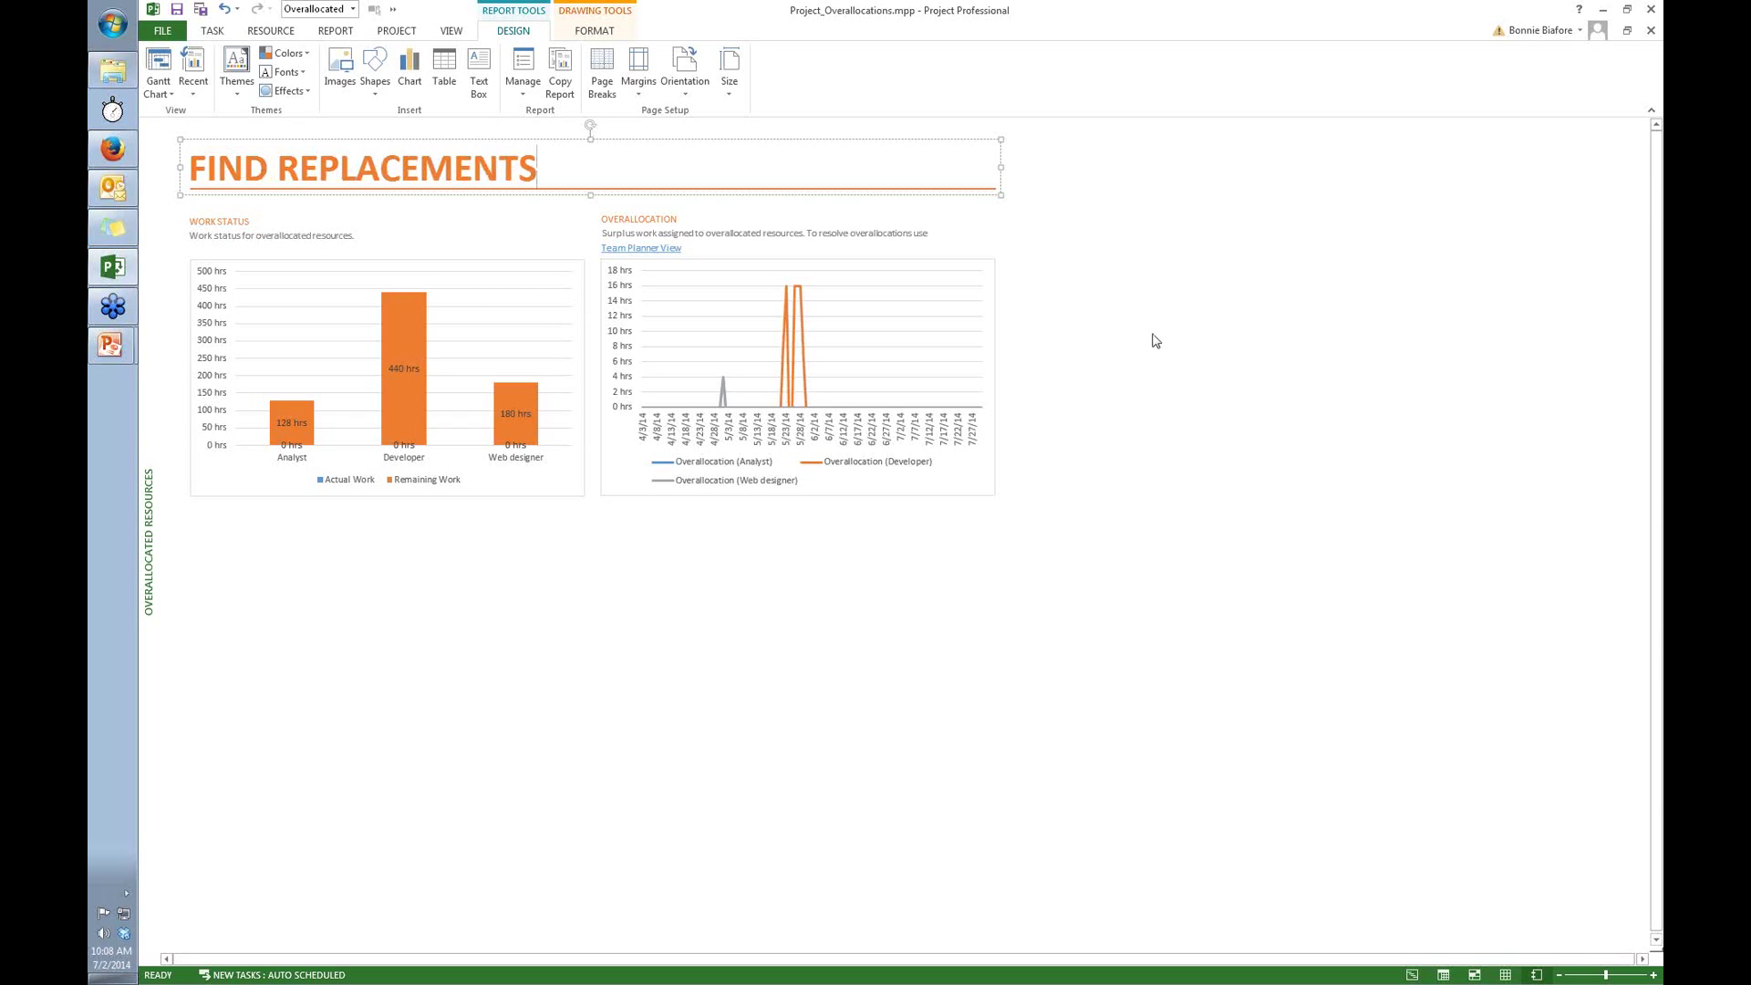
left_click(1104, 321)
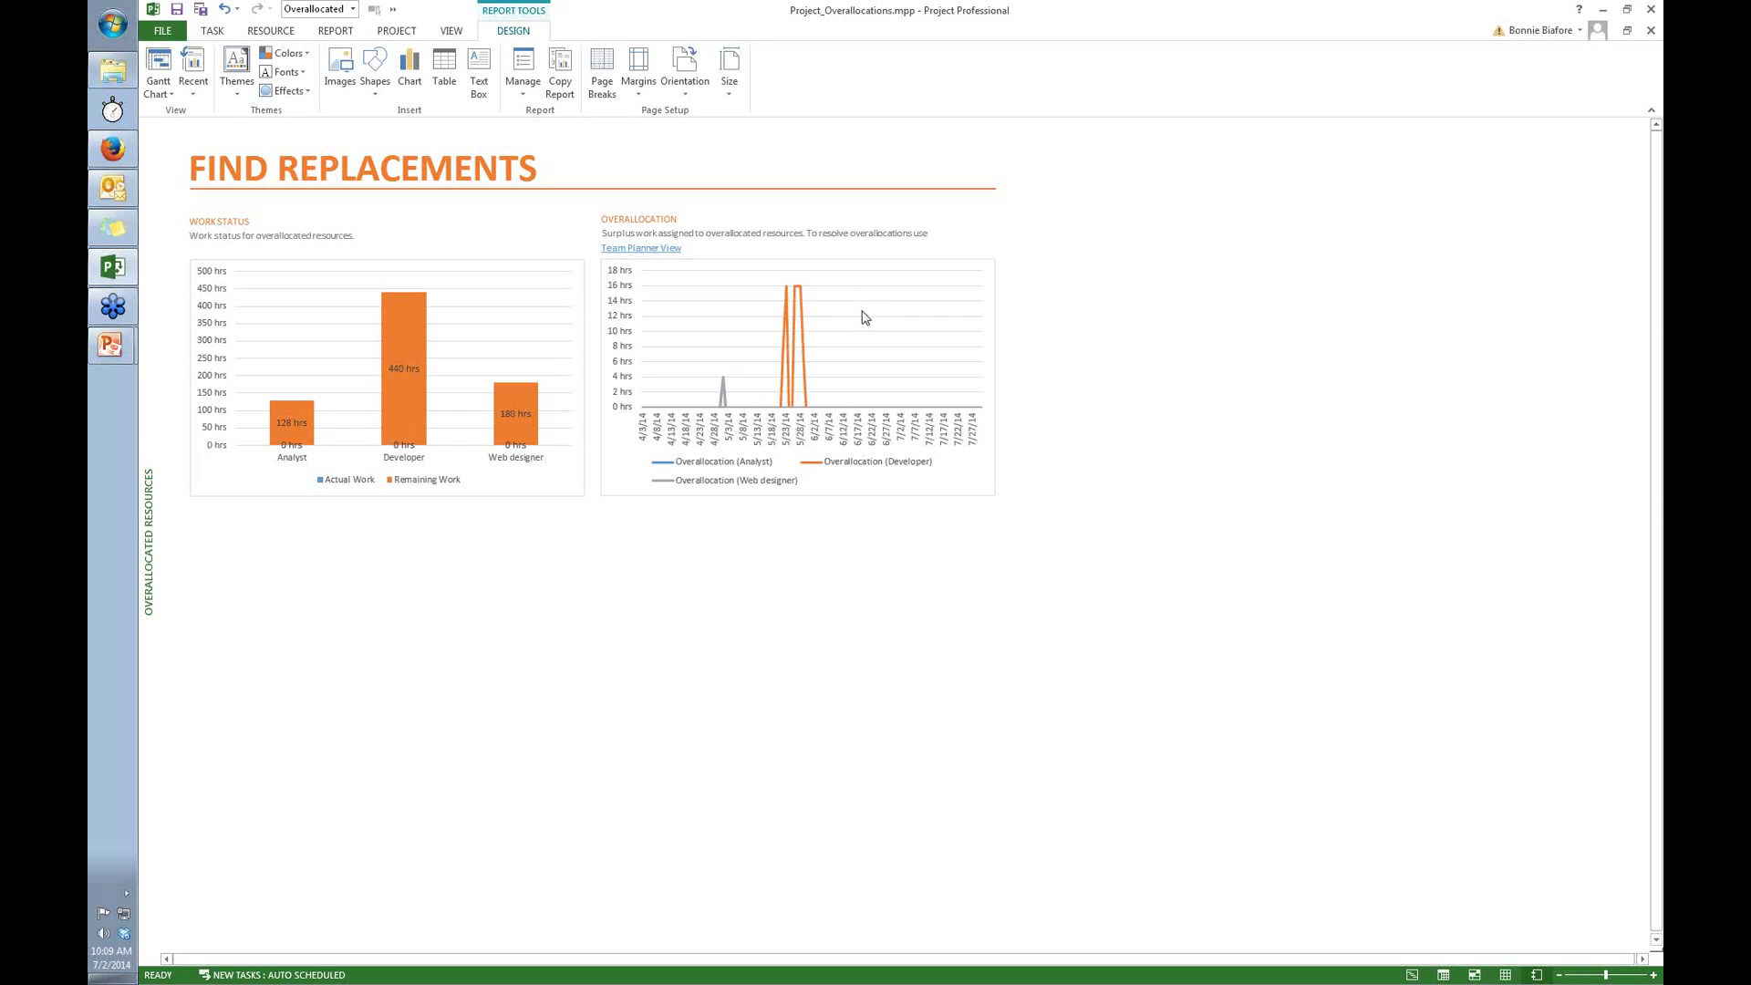
Filter the Overallocation chart's series down to Developer only.
left_click(865, 317)
left_click(832, 266)
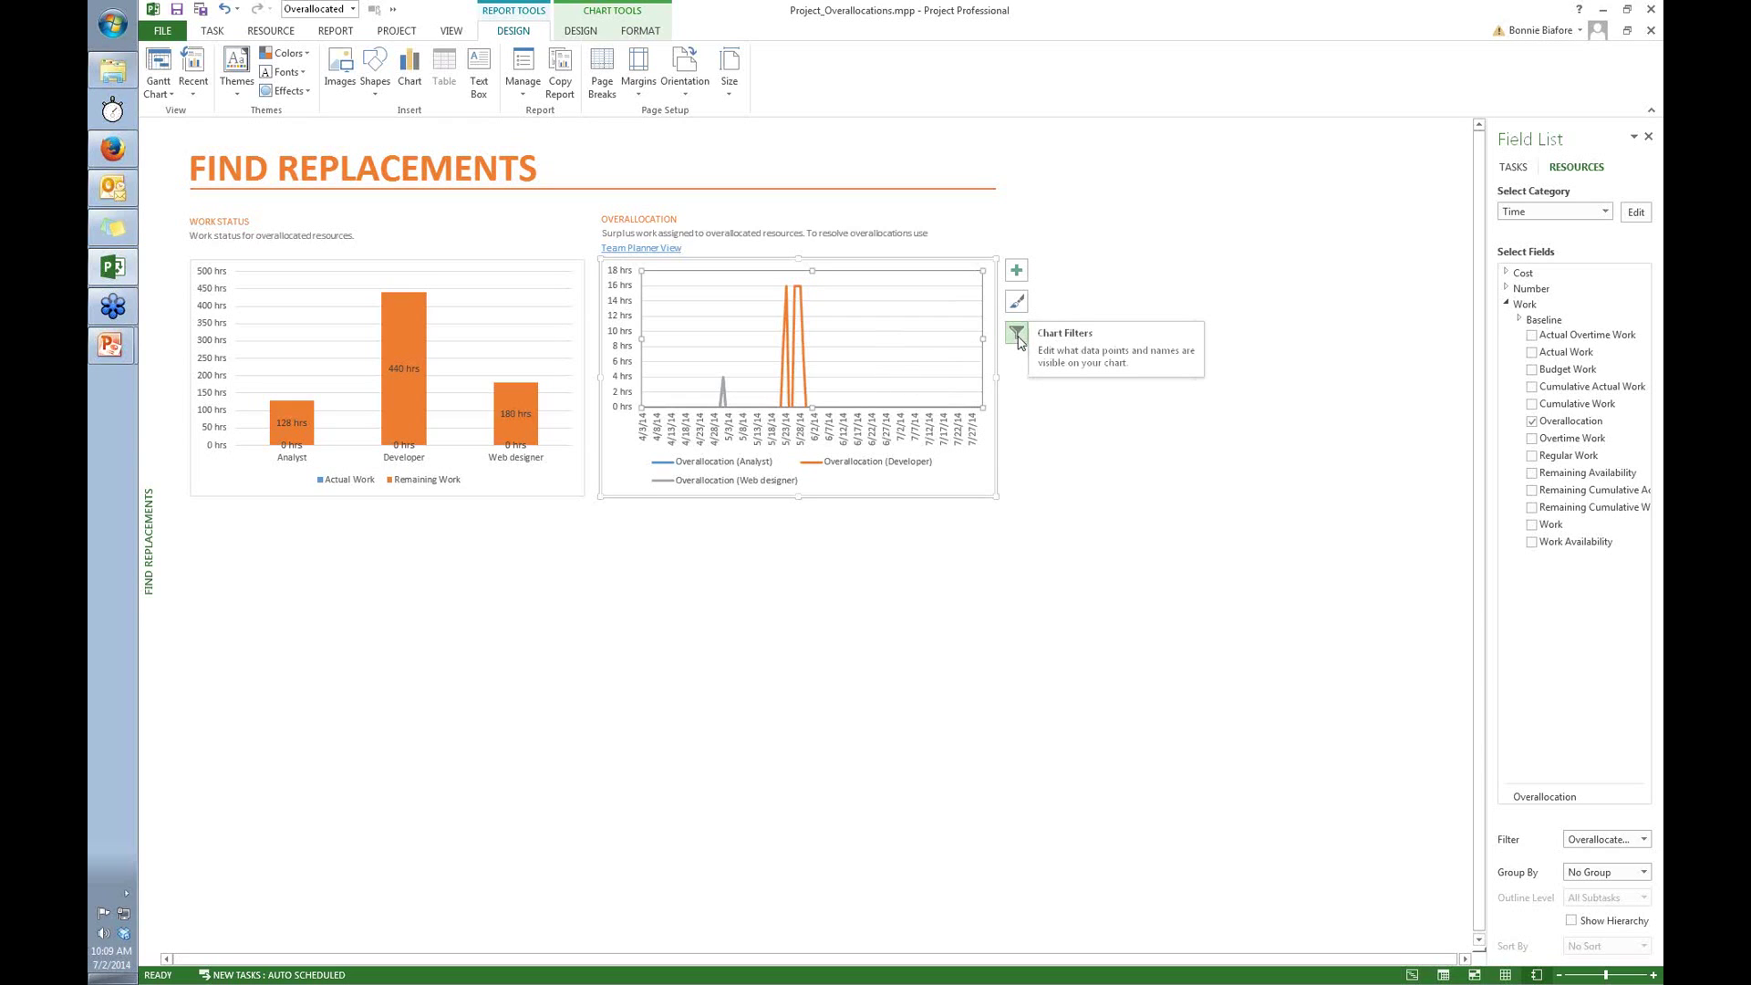
left_click(1018, 339)
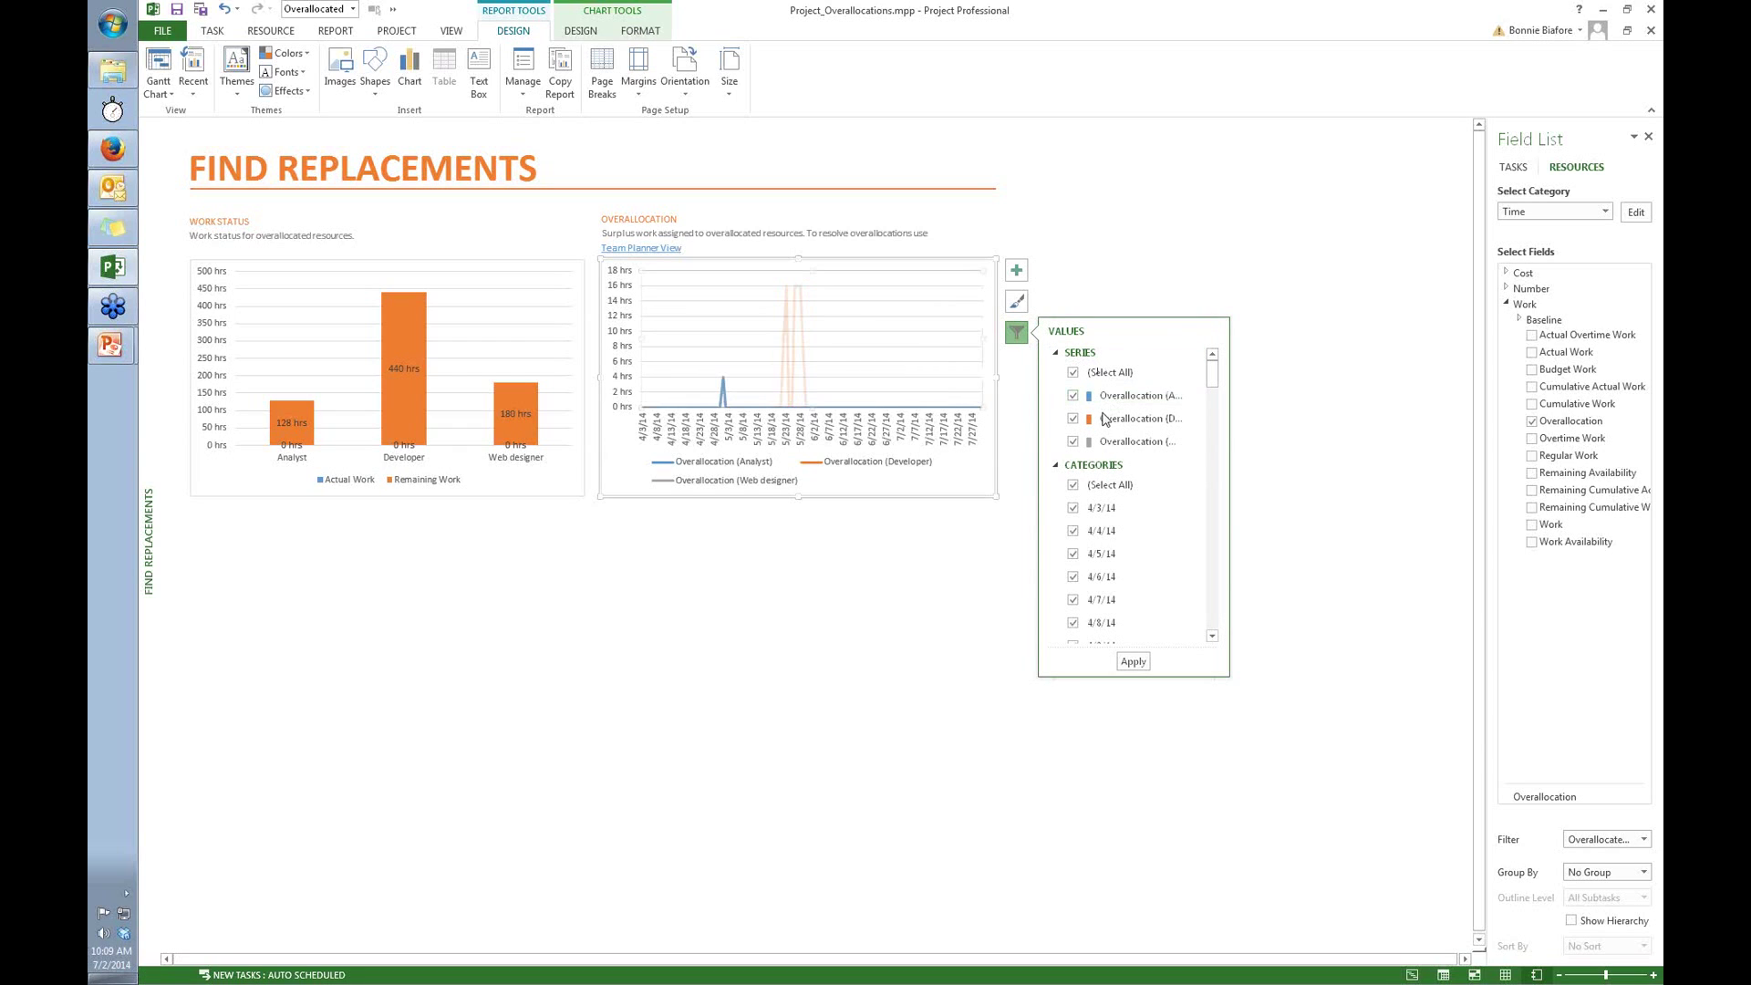
left_click(1072, 395)
left_click(1072, 442)
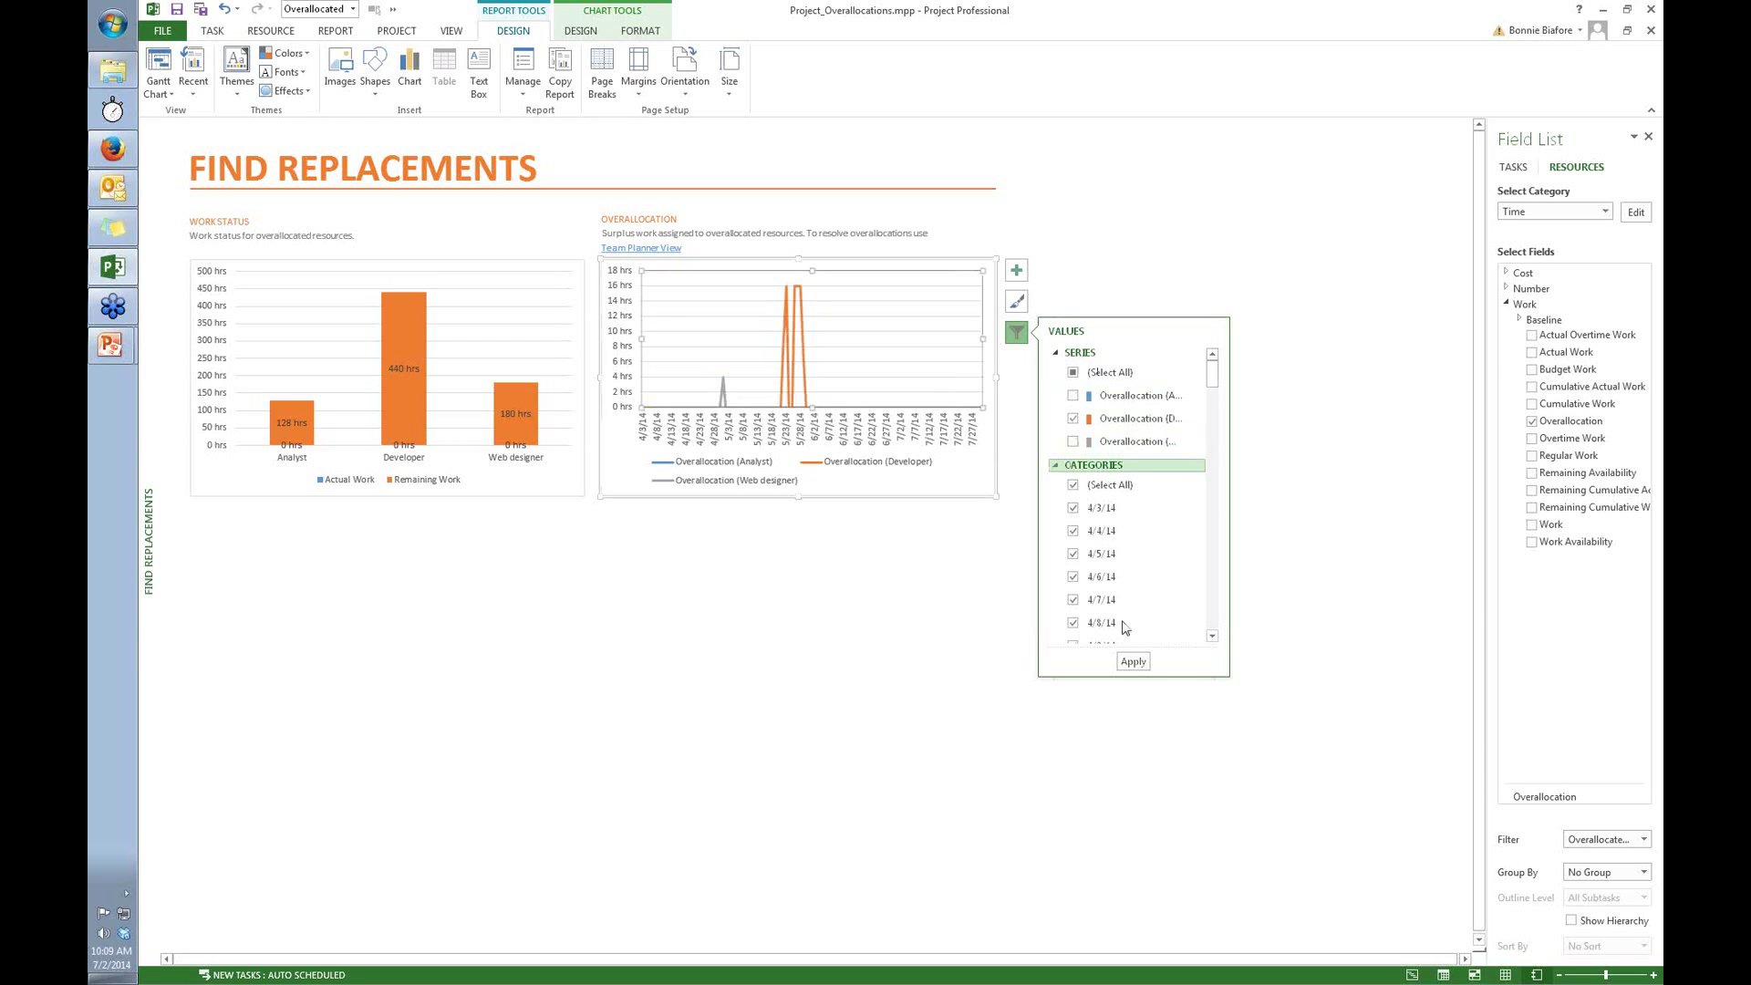
left_click(1132, 663)
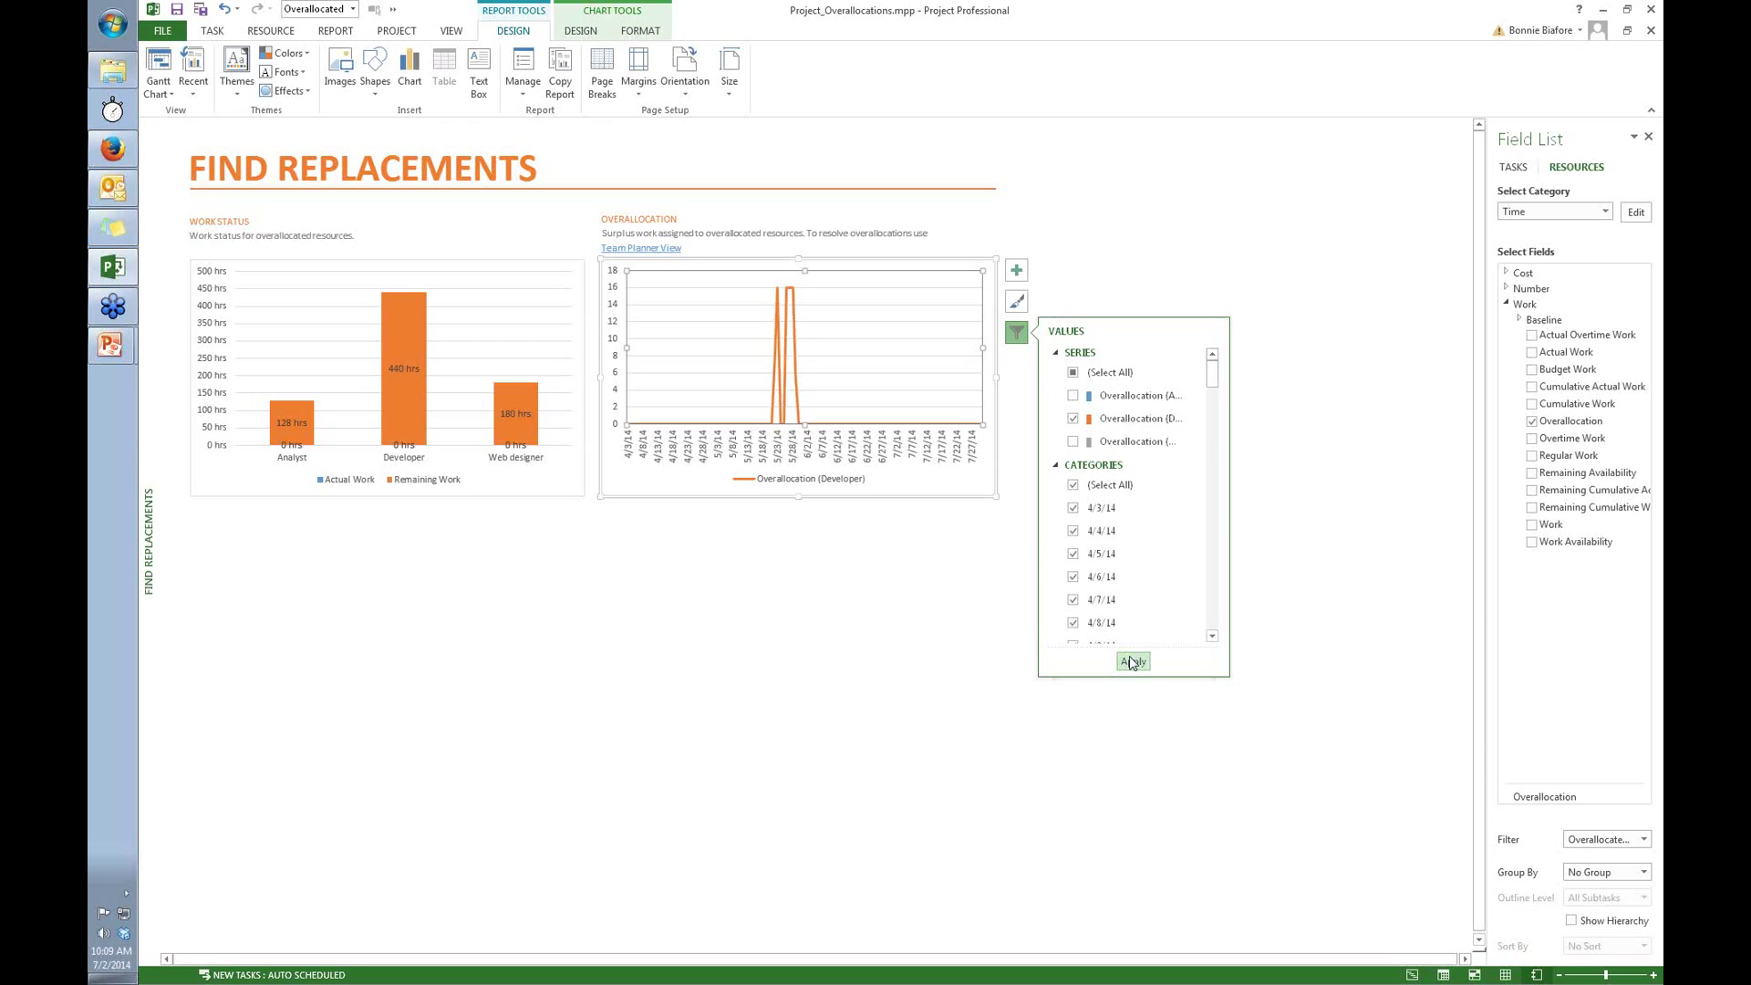
left_click(1131, 661)
left_click(890, 556)
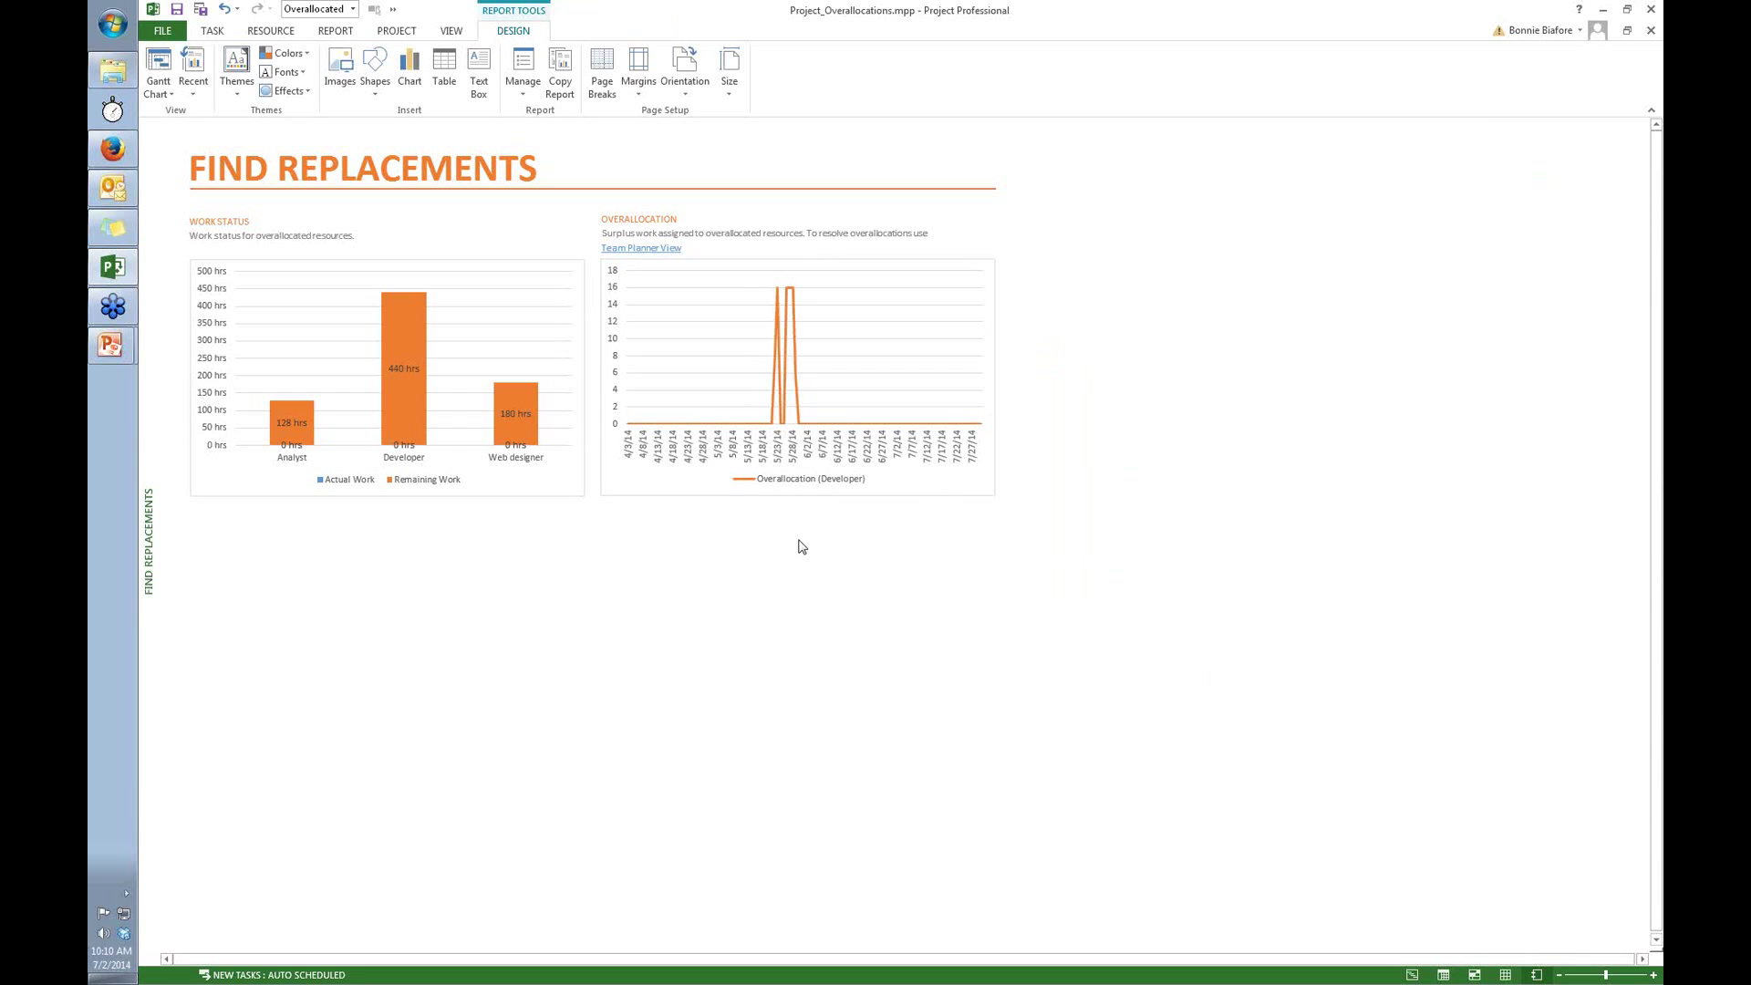
Draw a text box under the Overallocation chart containing 'Resources with Available Time'.
left_click(477, 78)
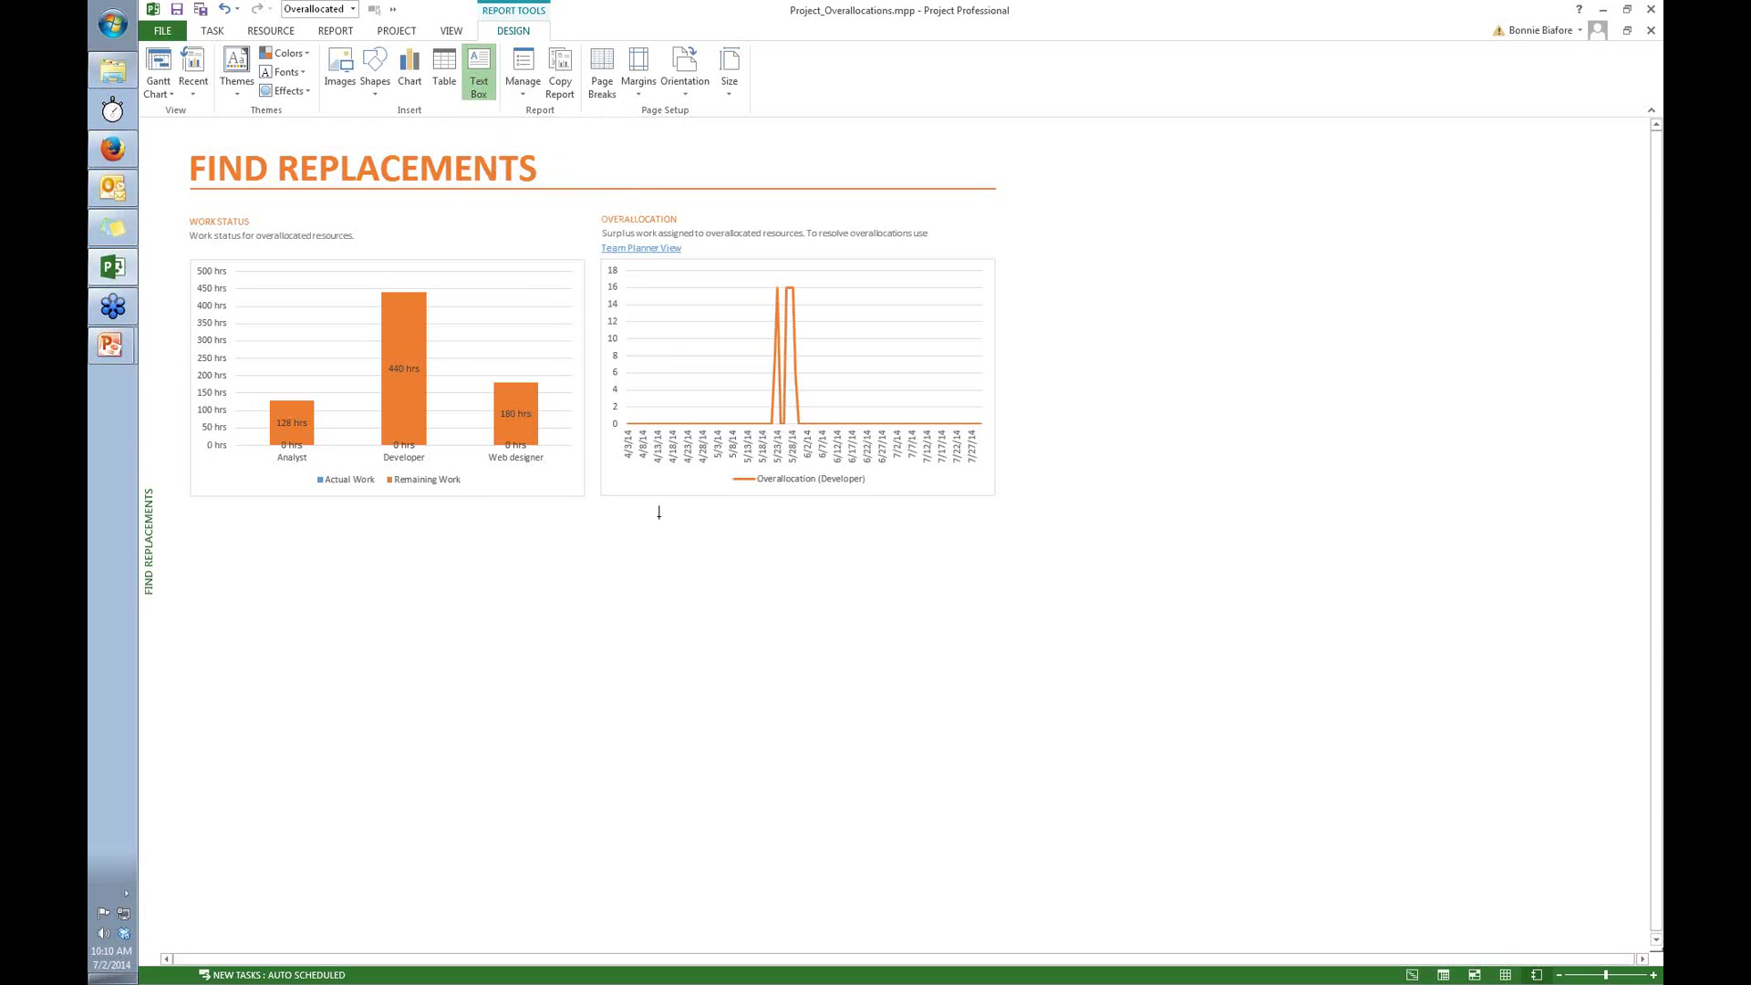
left_click_drag(609, 538, 794, 577)
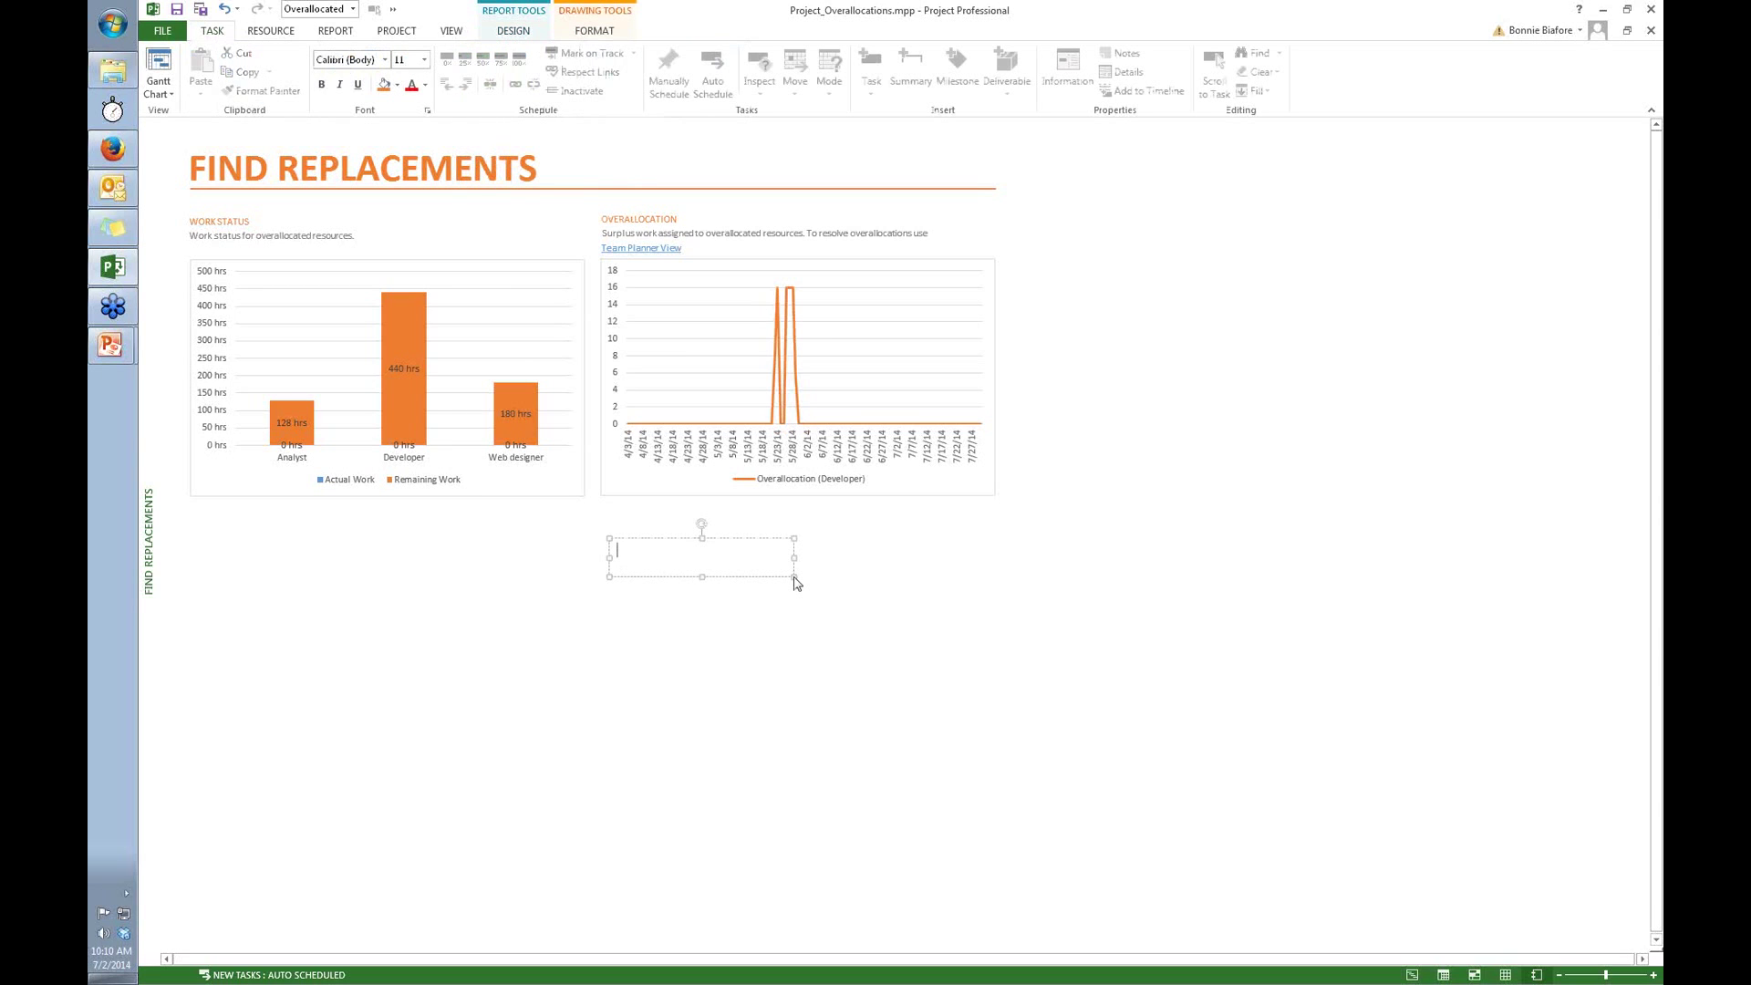
type("Resources with Av")
key("BackSpace")
type("ailable")
key("BackSpace")
key("BackSpace")
key("BackSpace")
key("BackSpace")
key("BackSpace")
key("BackSpace")
key("BackSpace")
type("Available Time")
left_click(514, 30)
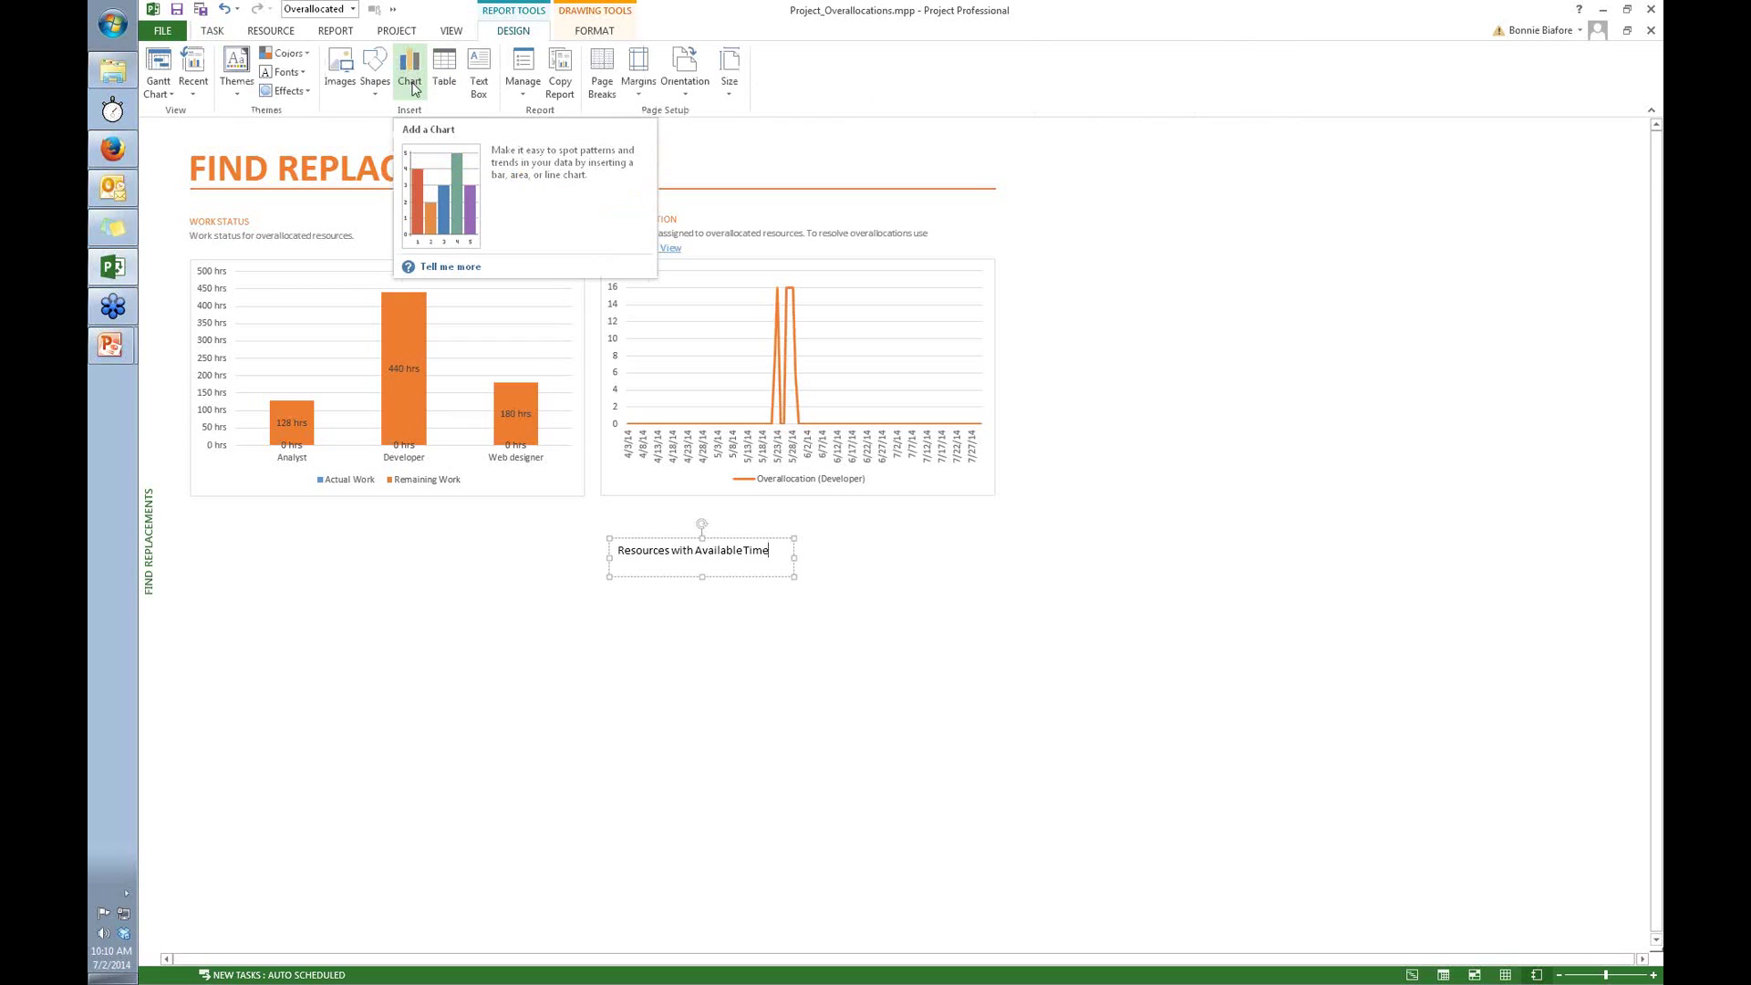
Insert a clustered column chart and move it below the 'Resources with Available Time' heading.
left_click(413, 87)
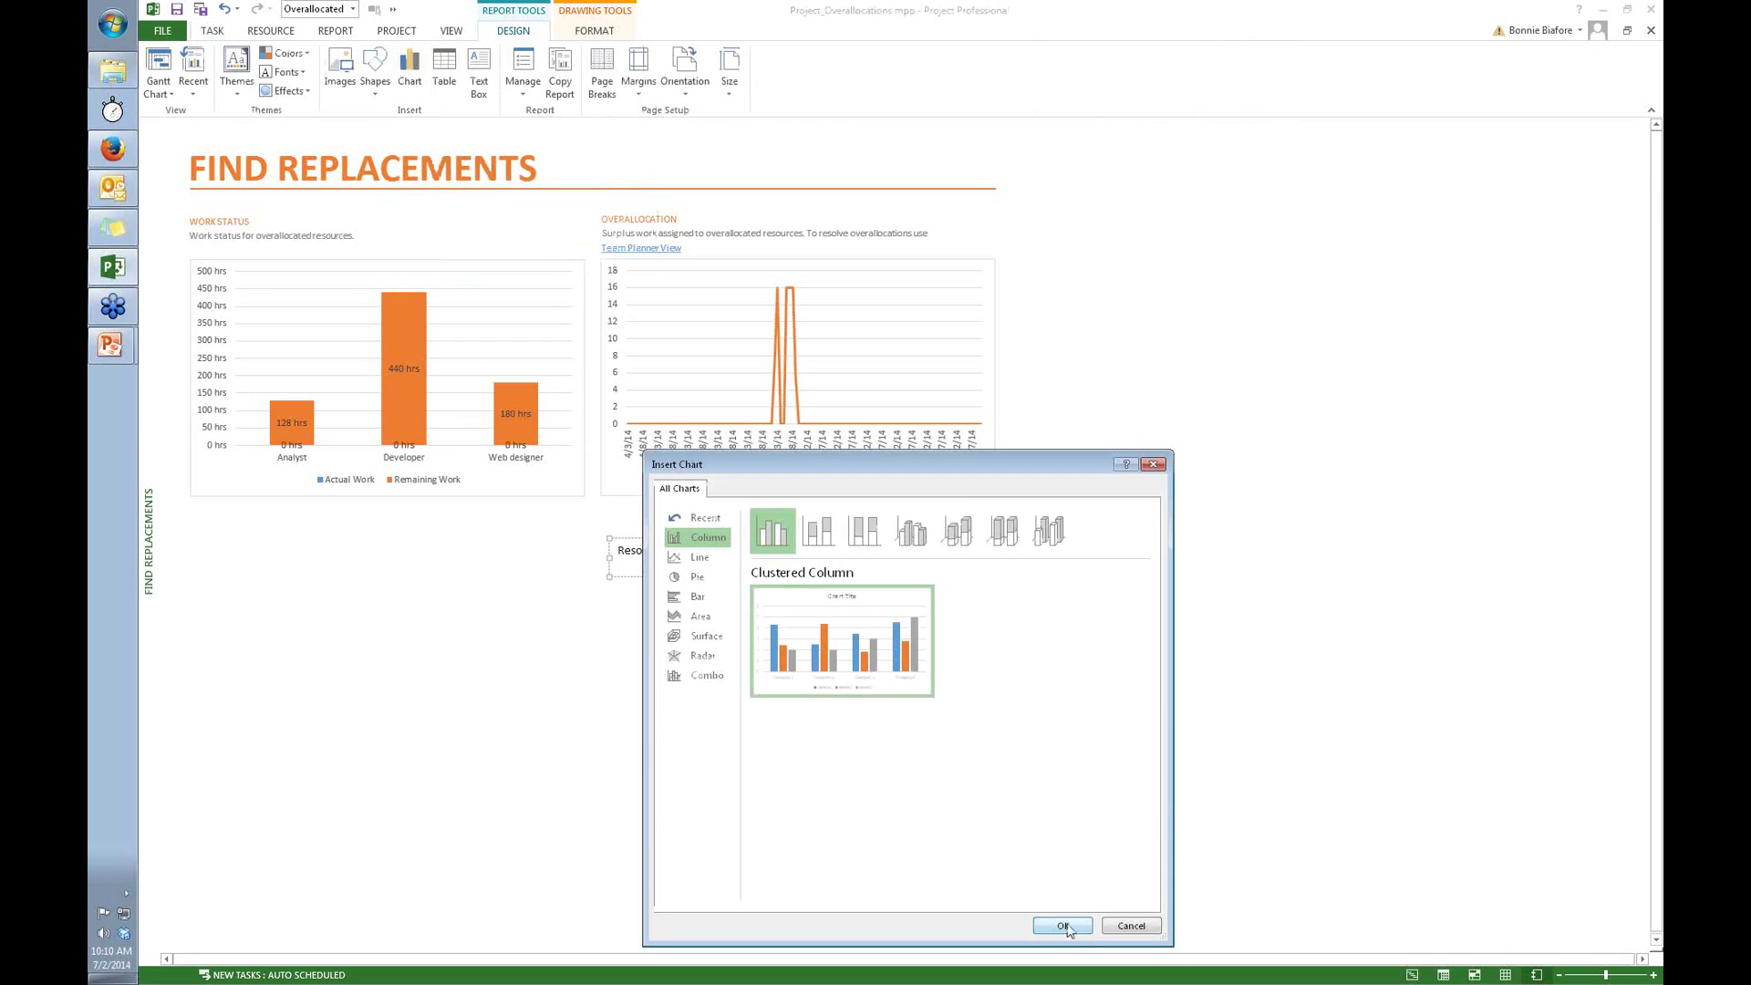
left_click(1058, 927)
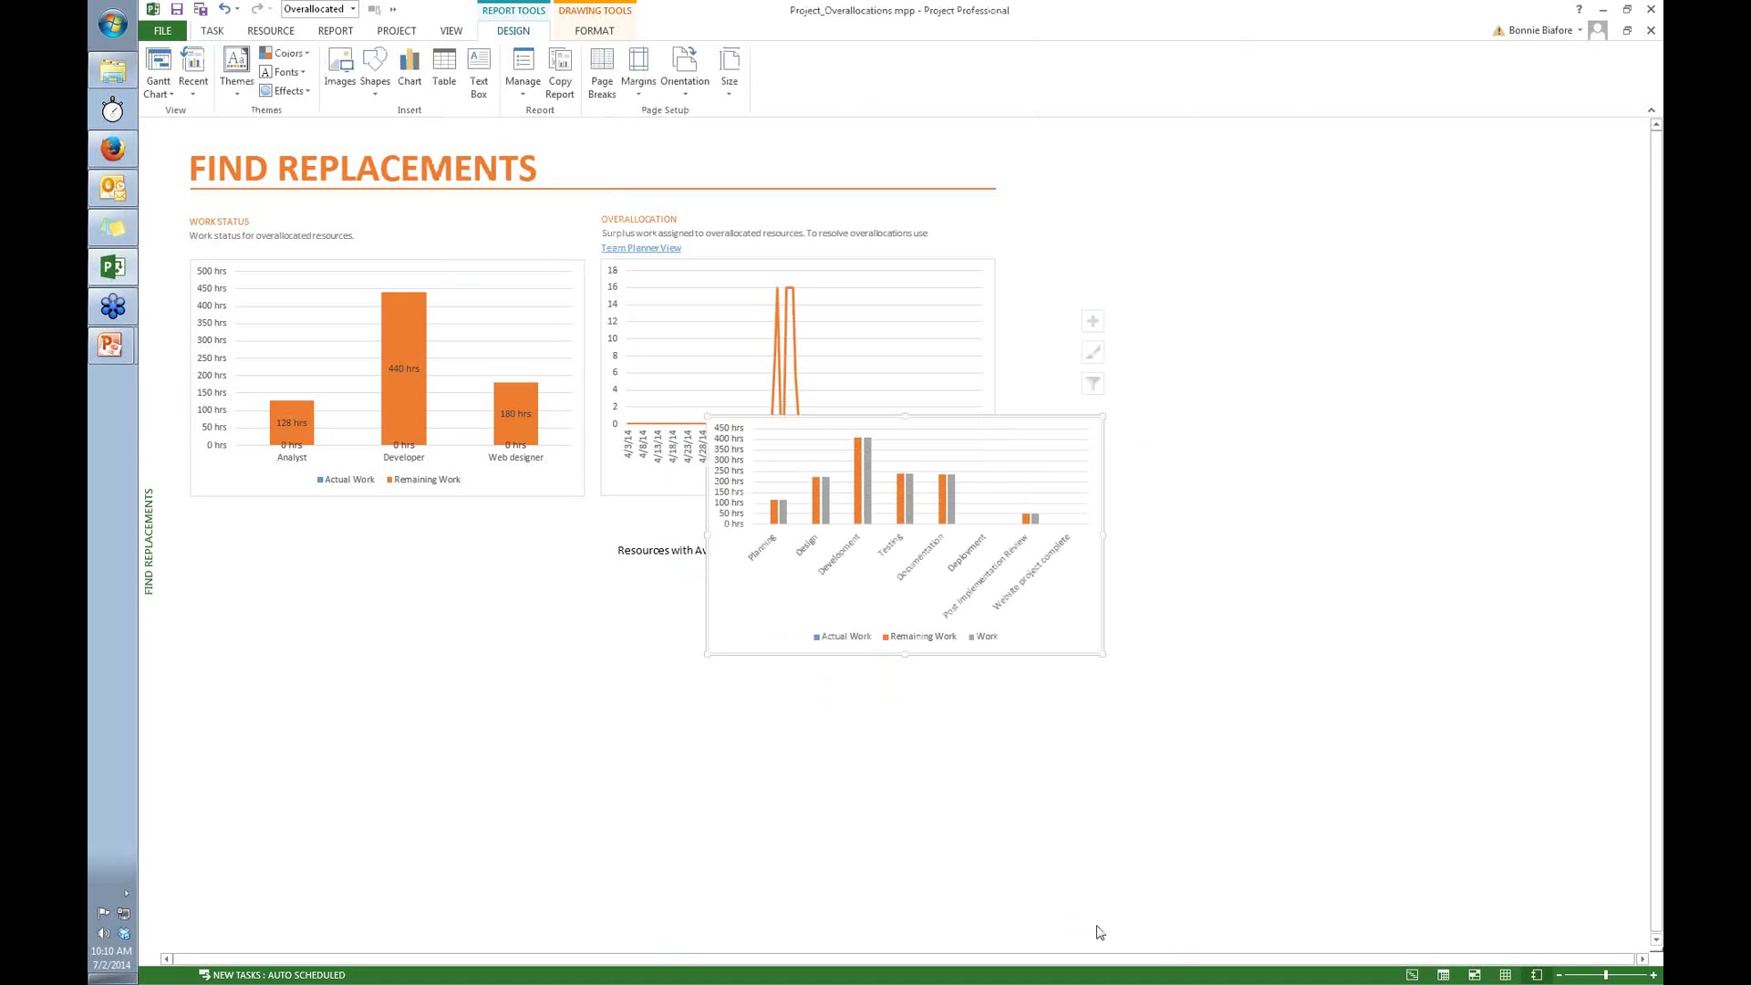
left_click_drag(947, 416, 858, 585)
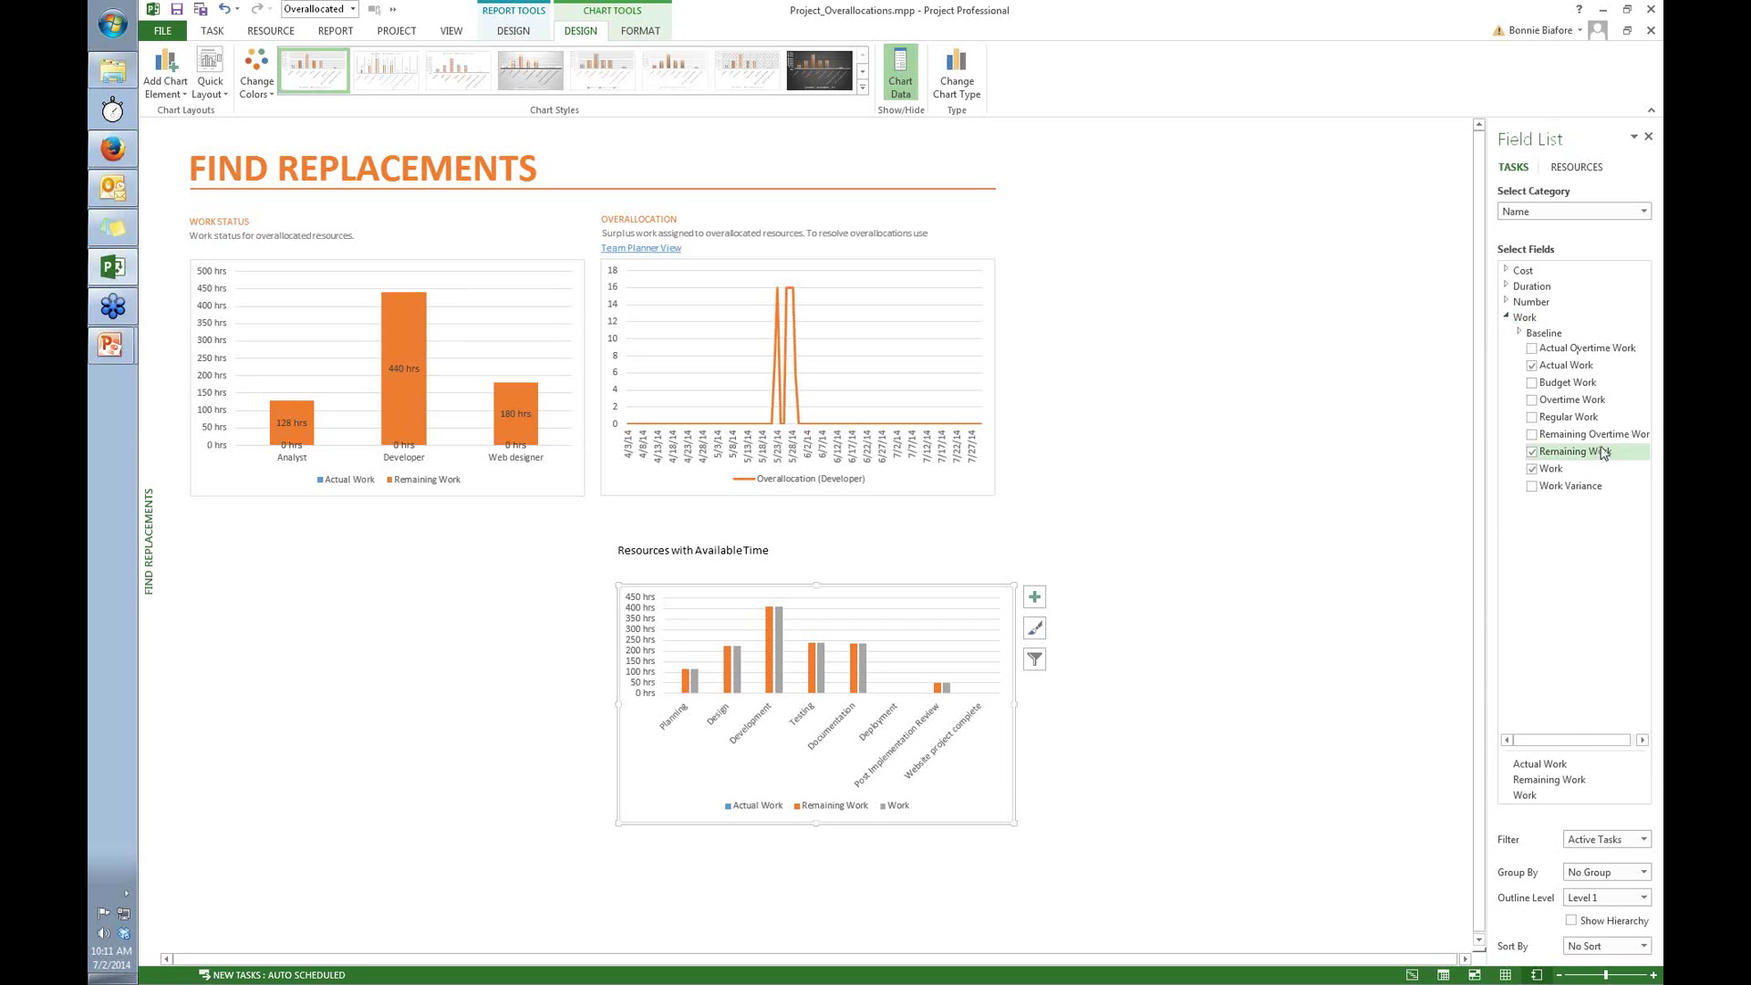
Base the chart on Resources fields using the Time category.
left_click(1587, 172)
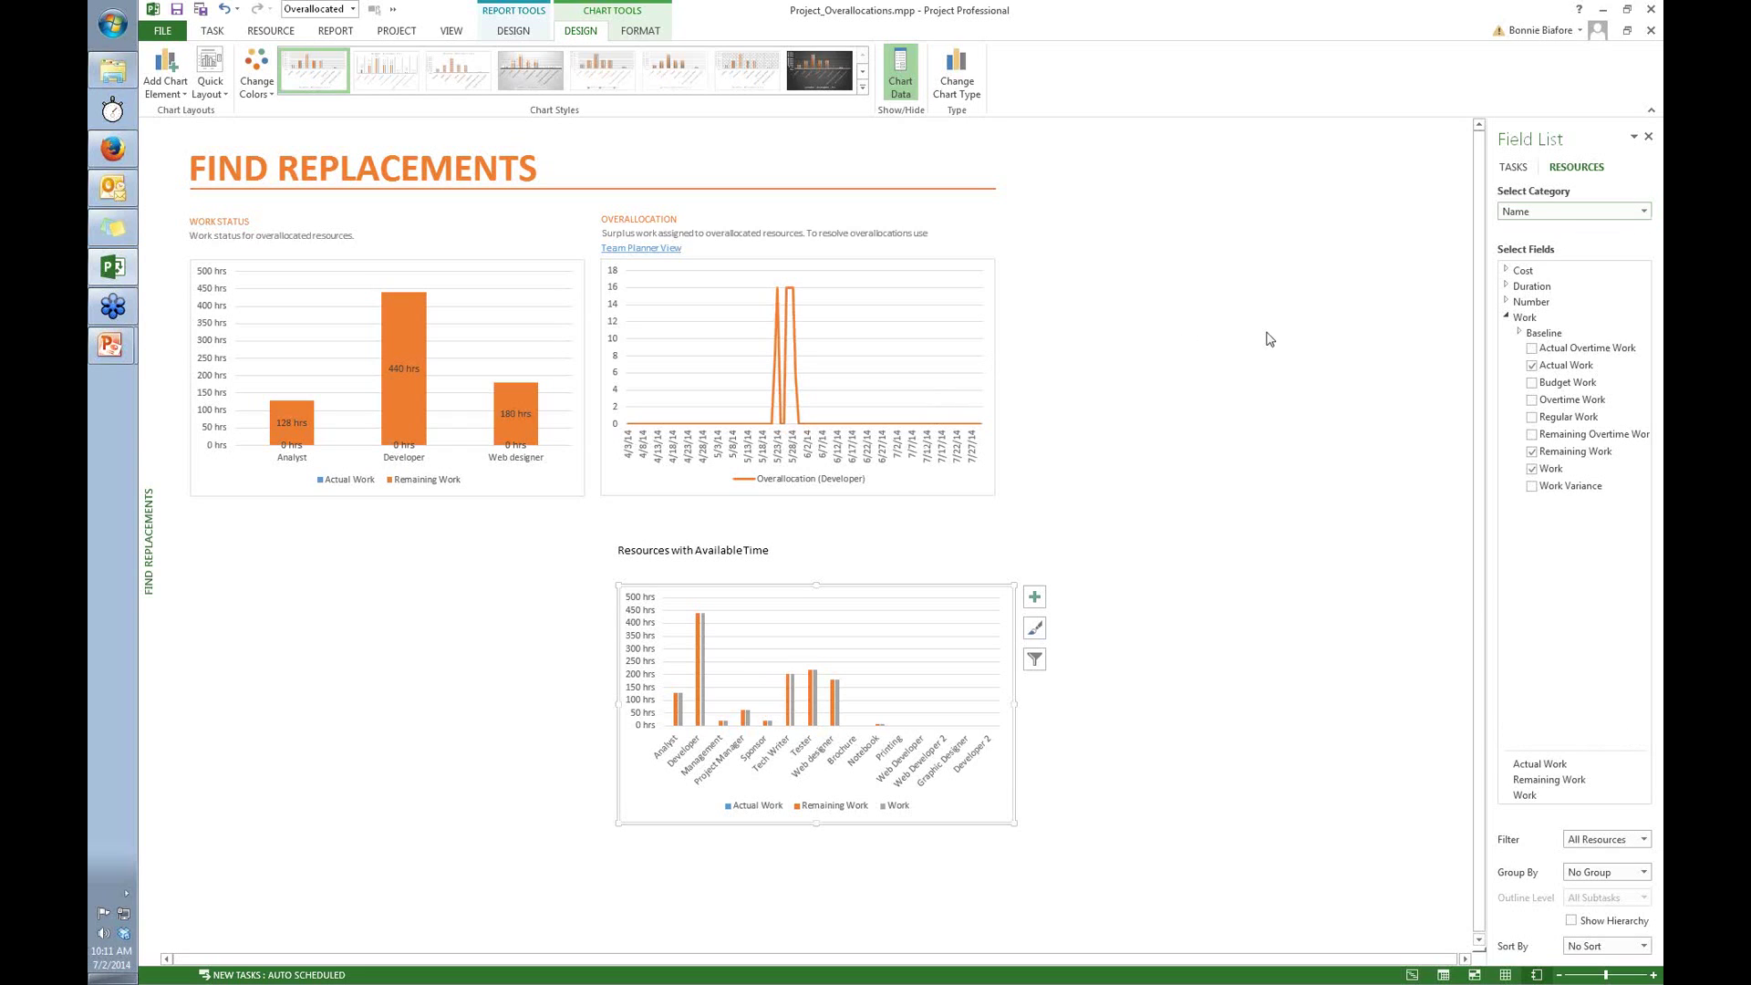
left_click(1644, 213)
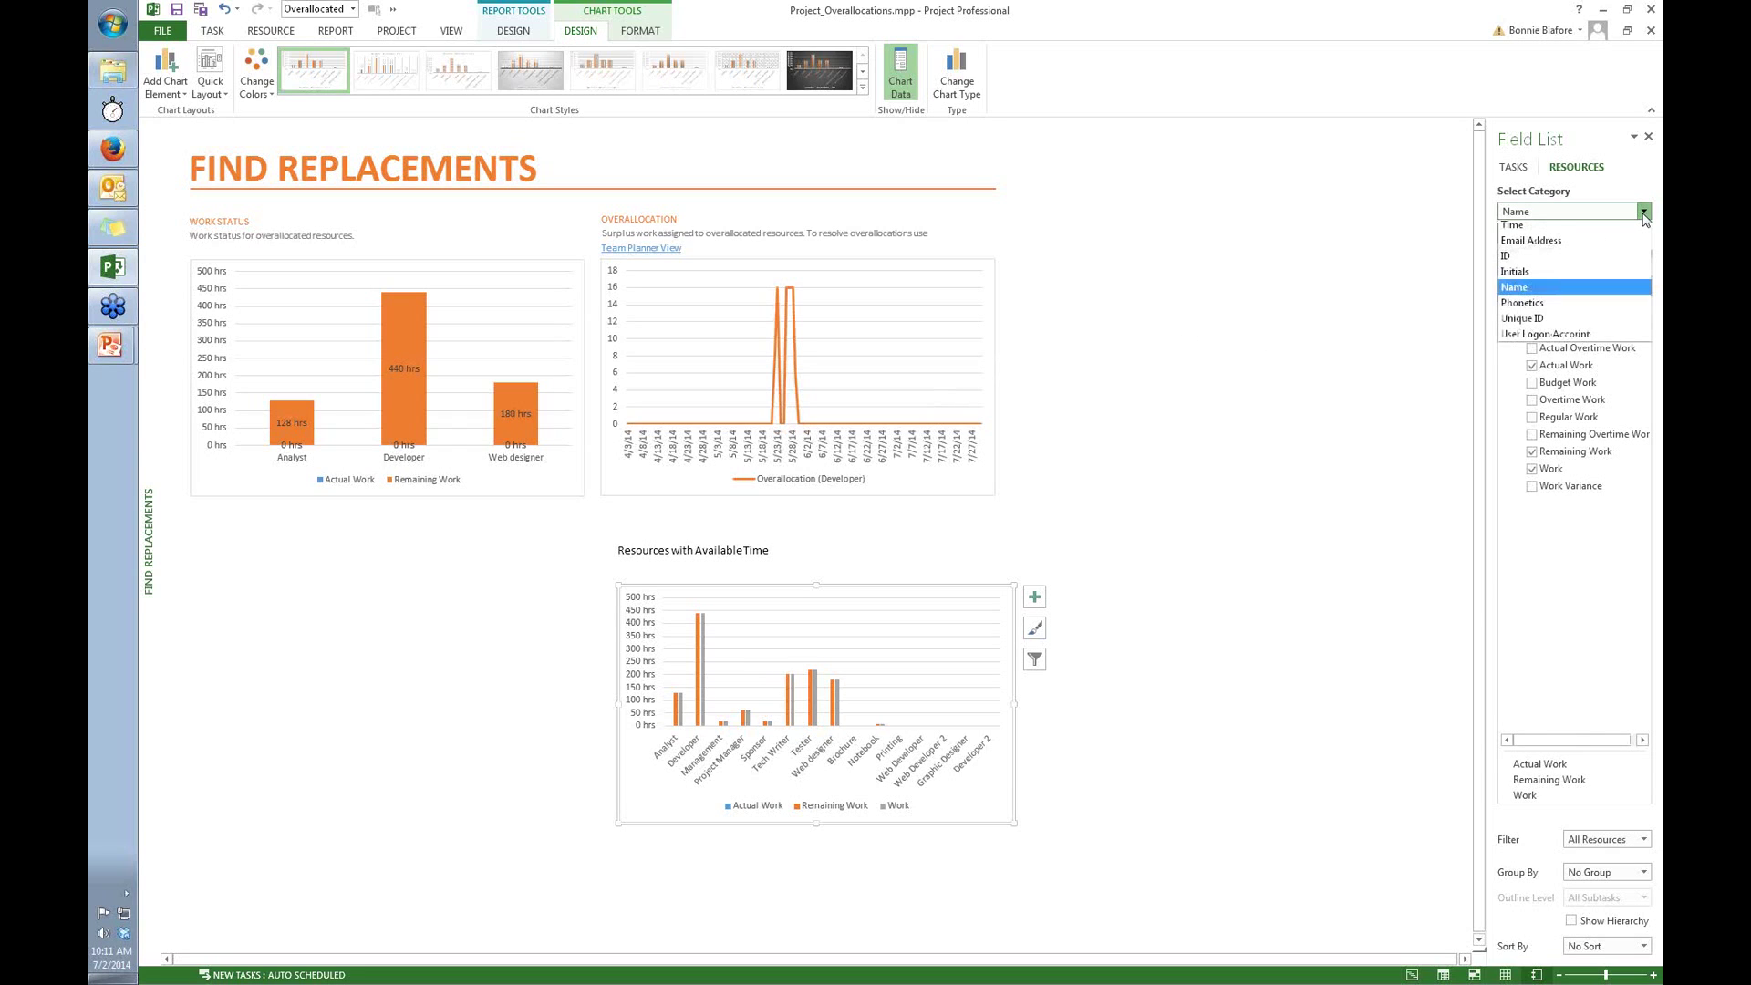
left_click(1527, 230)
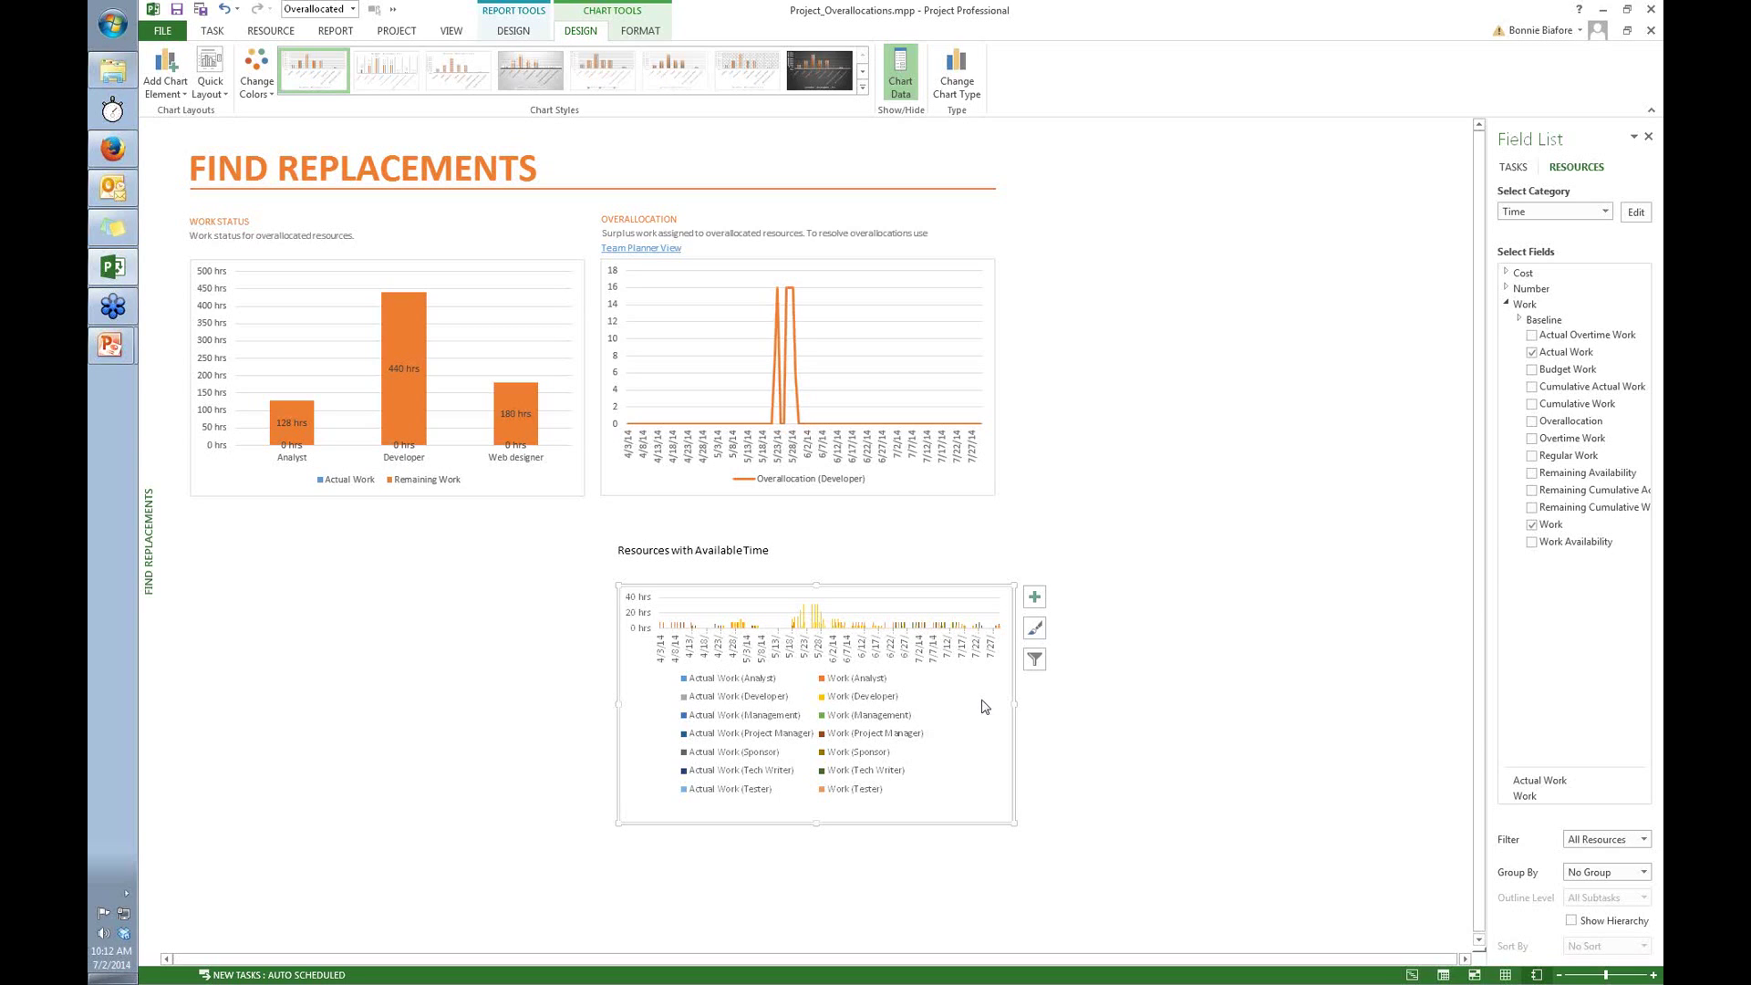
Apply a Group filter of 'Dev' to the chart's resources.
left_click(1645, 840)
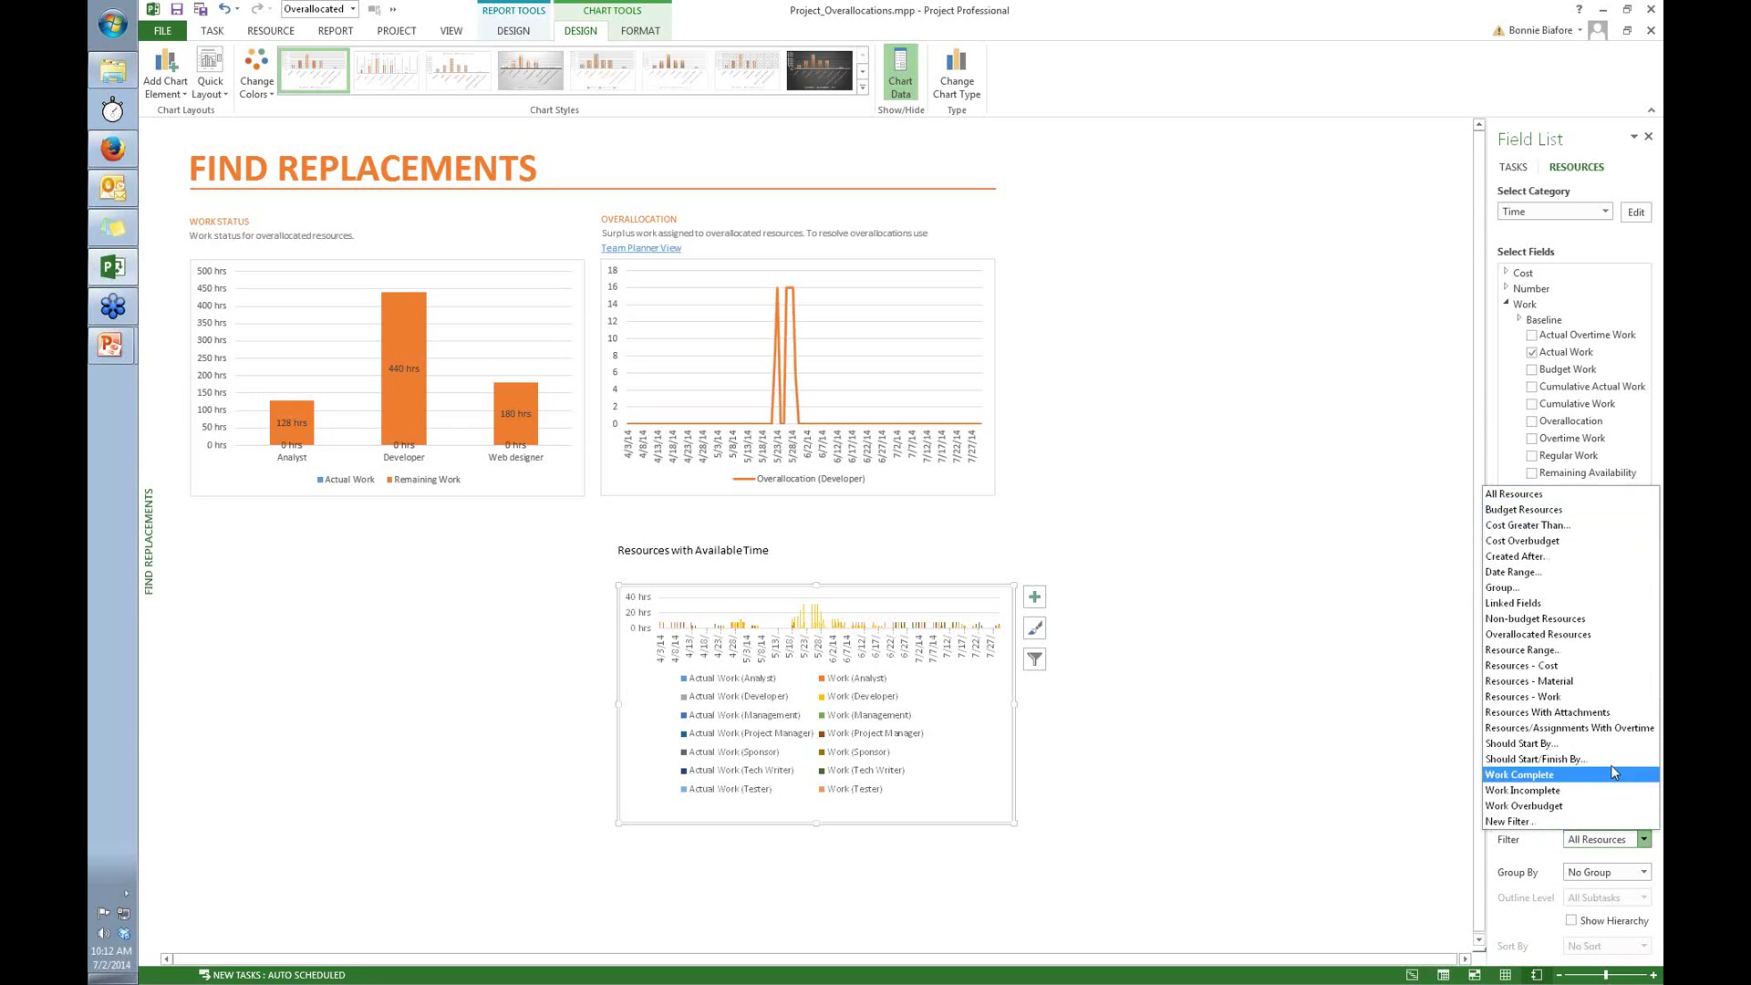
left_click(1503, 589)
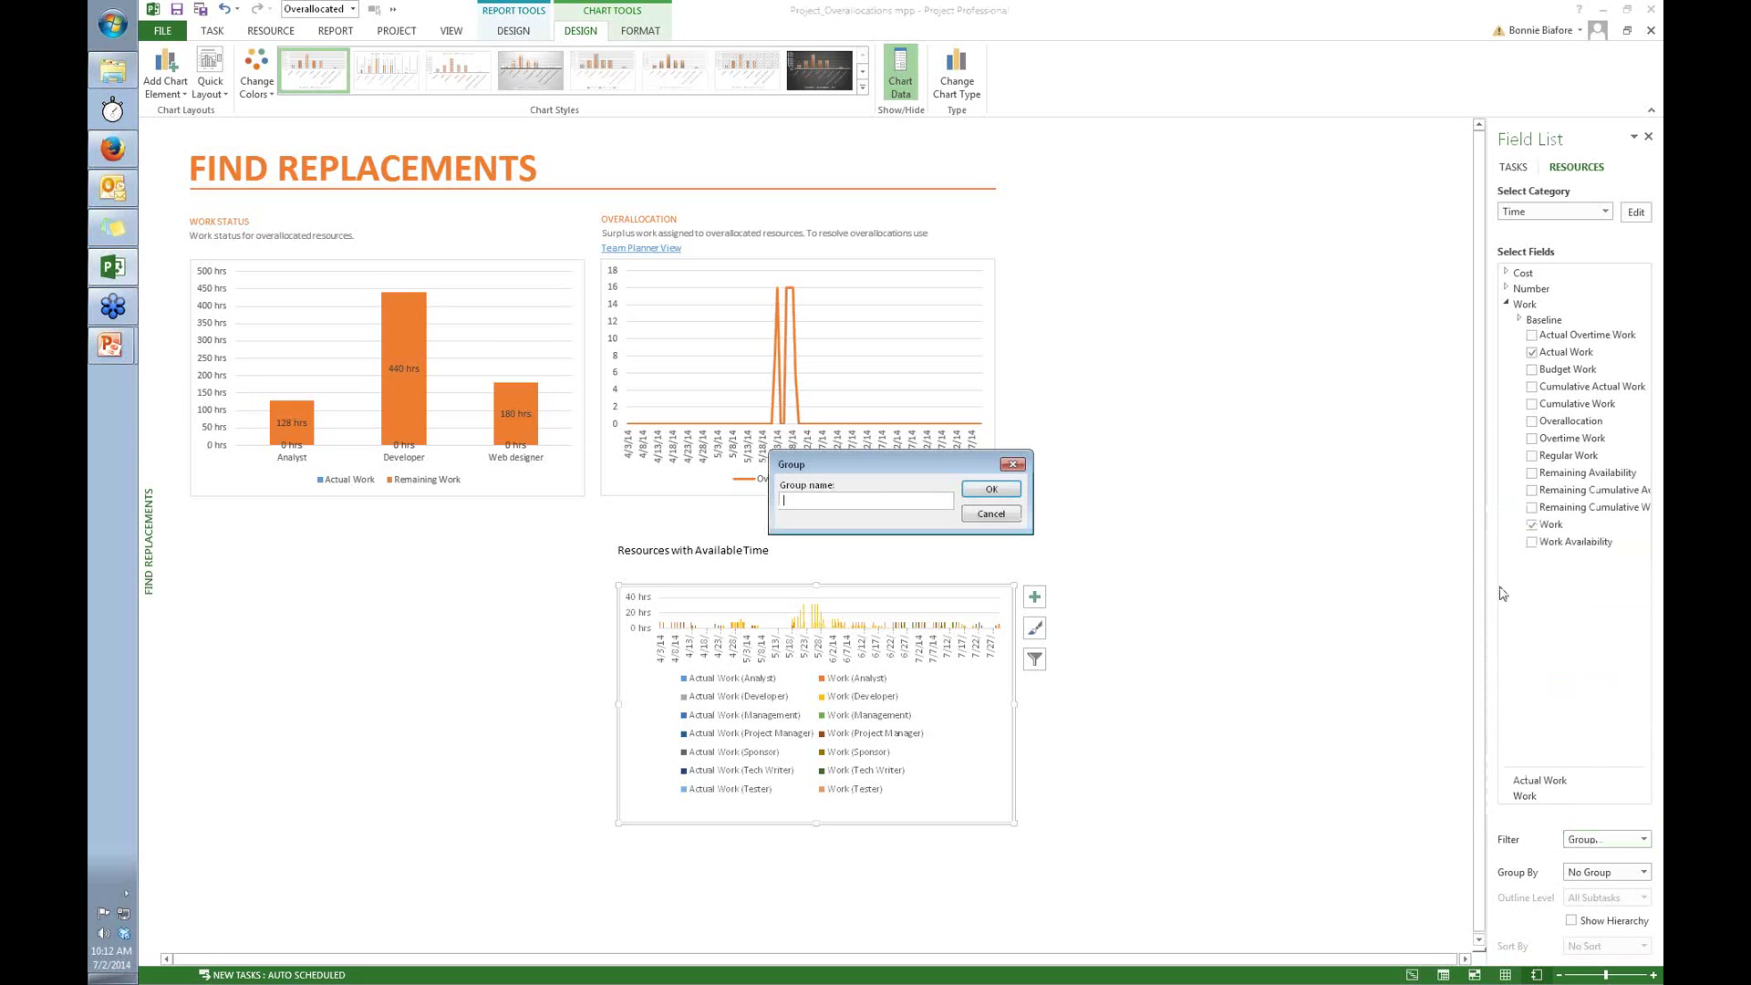
type("Dev")
left_click(995, 492)
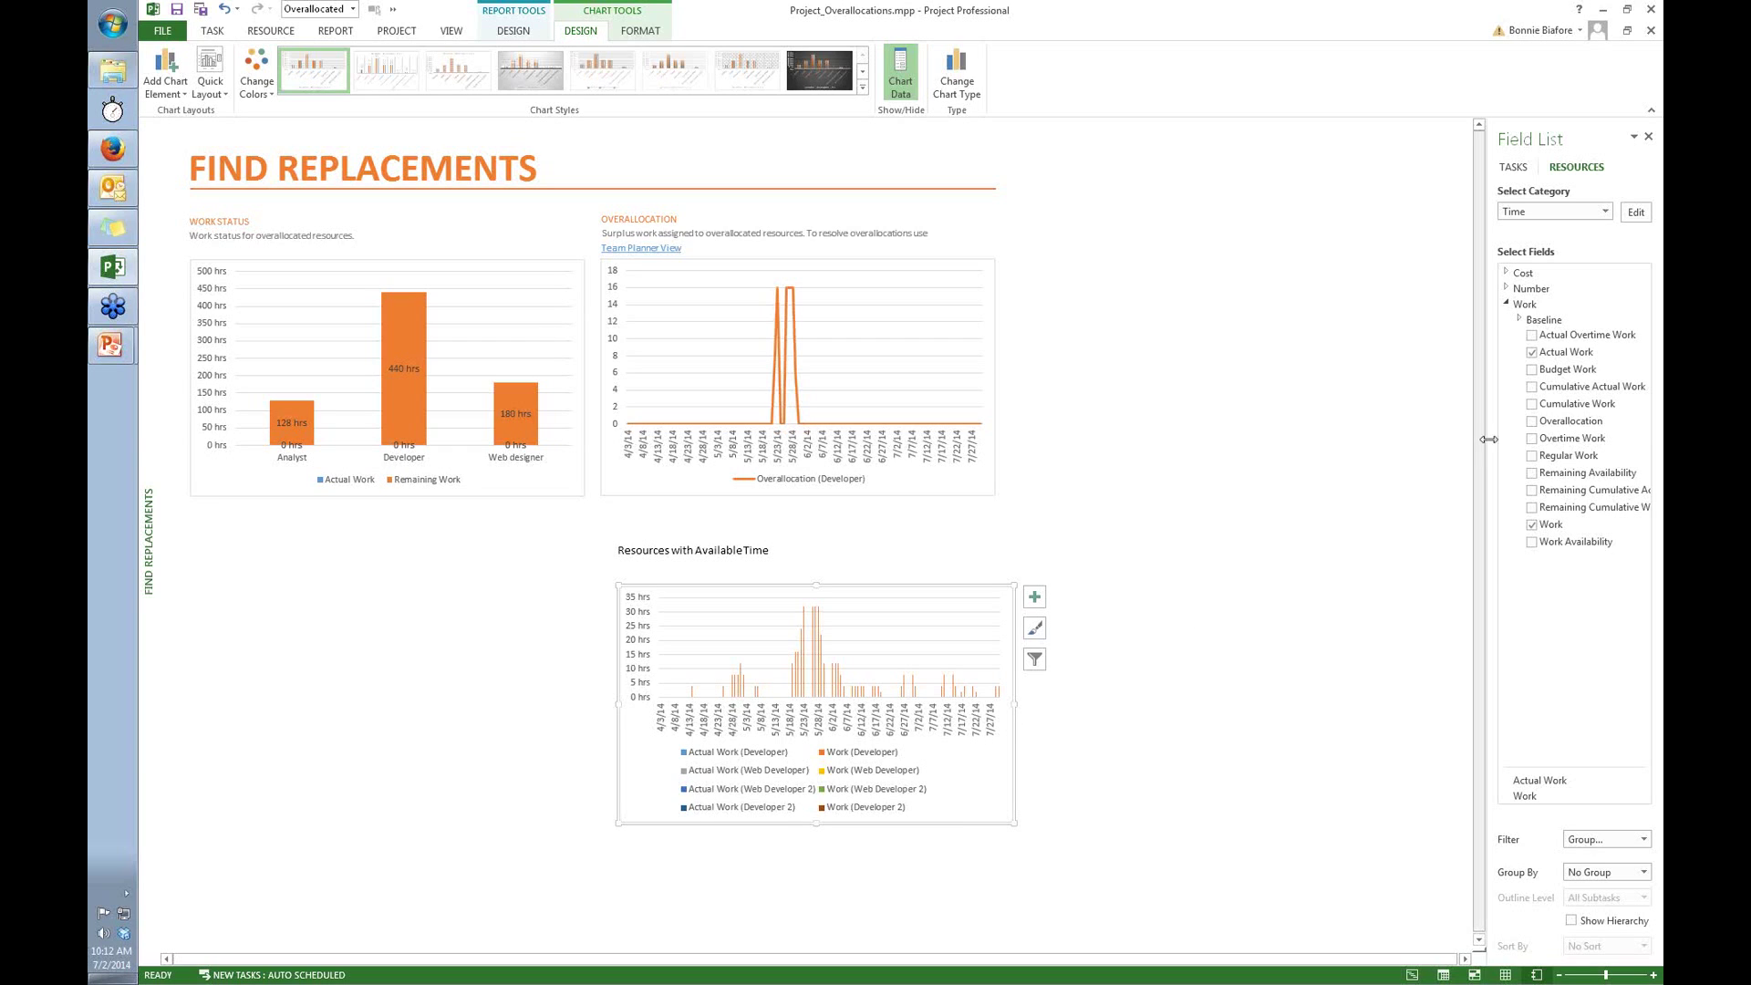
Swap the chart's Actual Work and Work fields for Remaining Availability.
left_click(1532, 355)
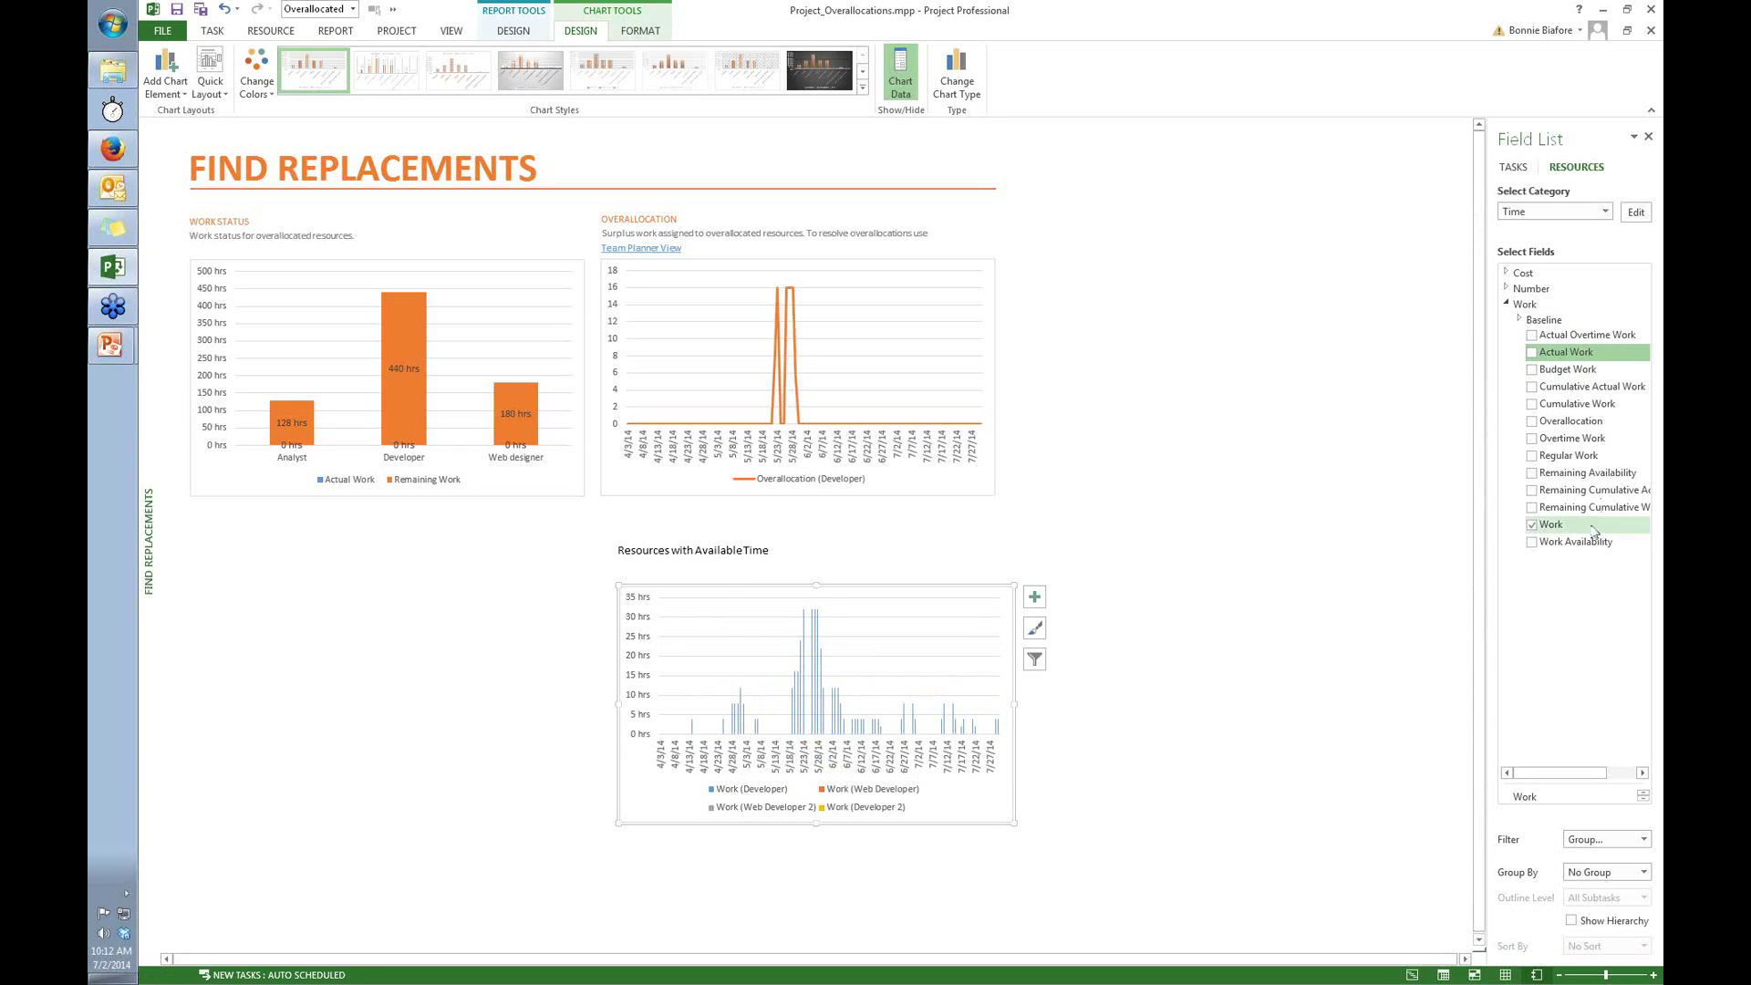
left_click(1533, 526)
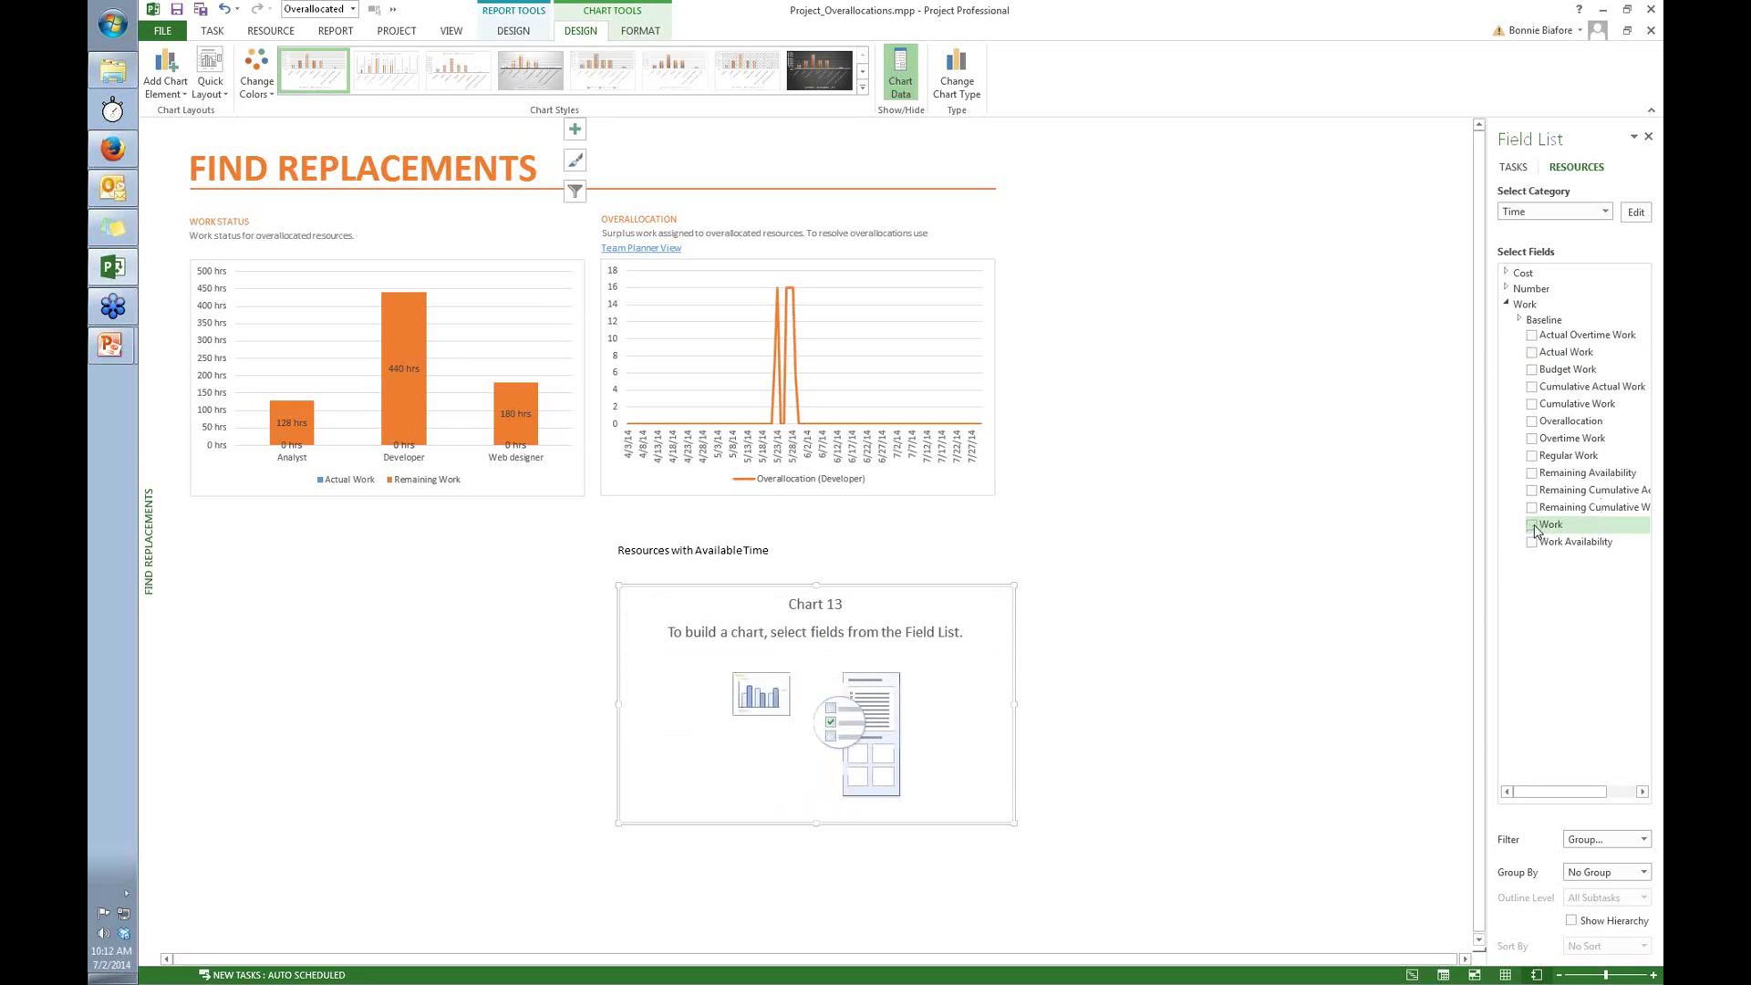
left_click(1532, 474)
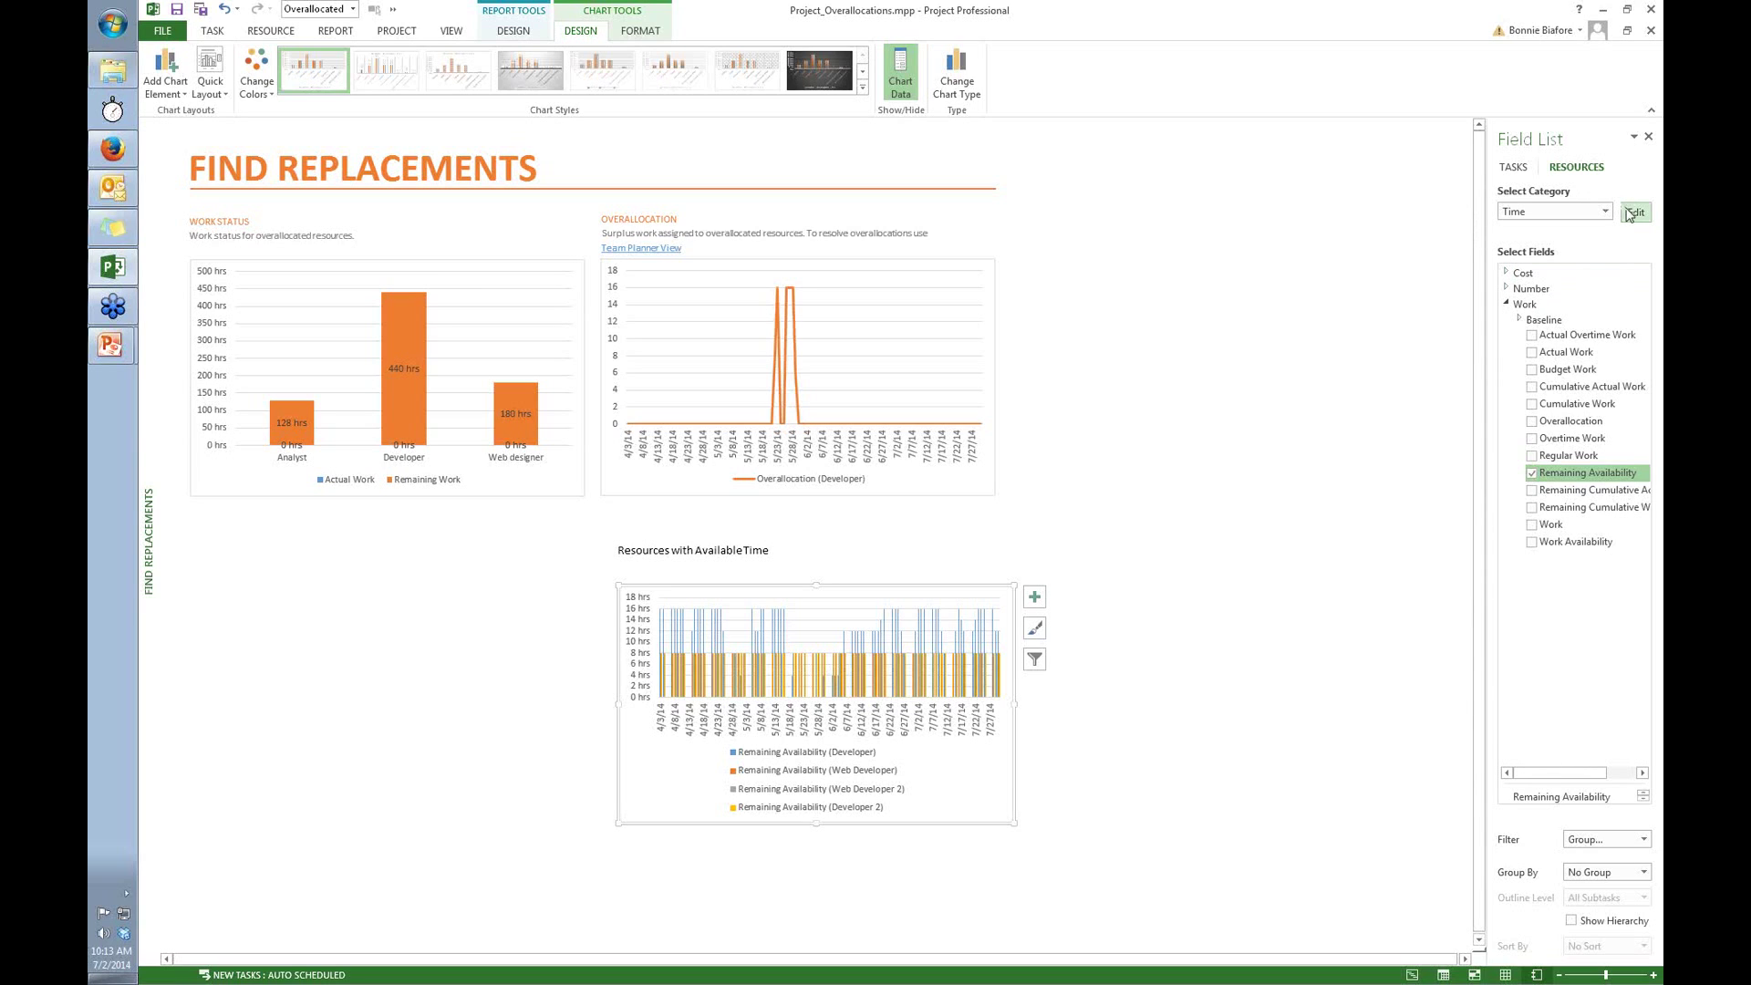
Change the Remaining Availability chart's timescale units to Weeks in Edit Timescale.
left_click(1635, 213)
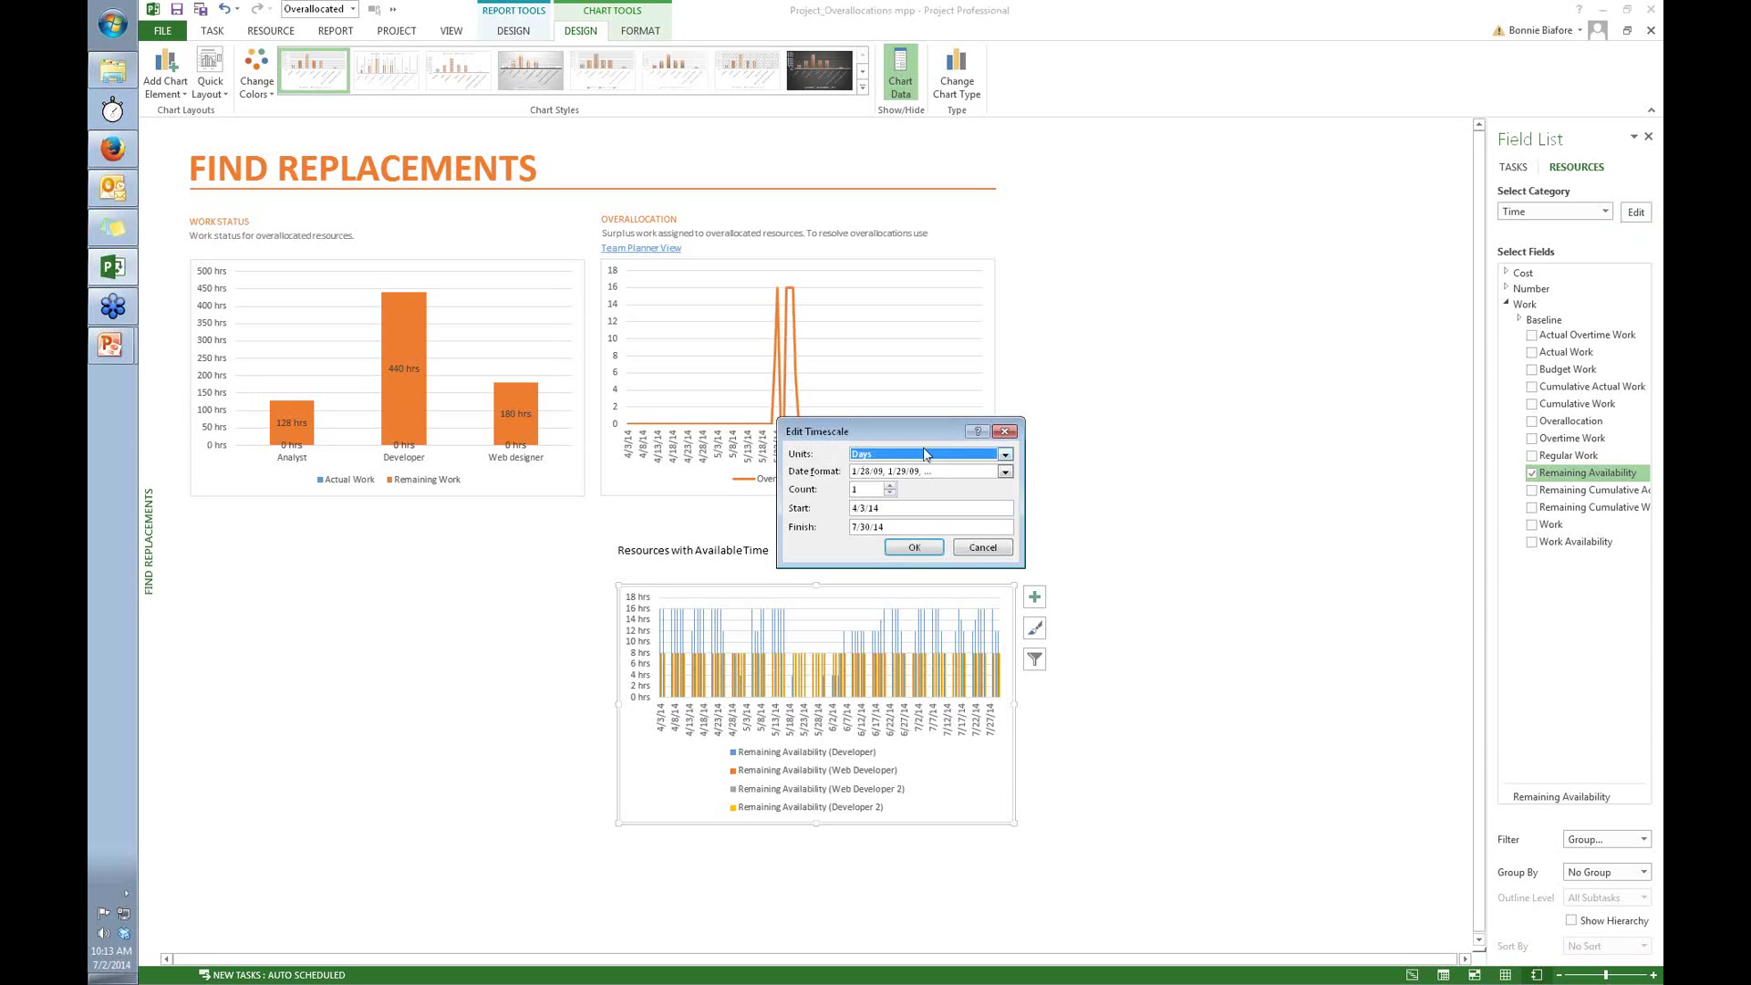
left_click(1007, 458)
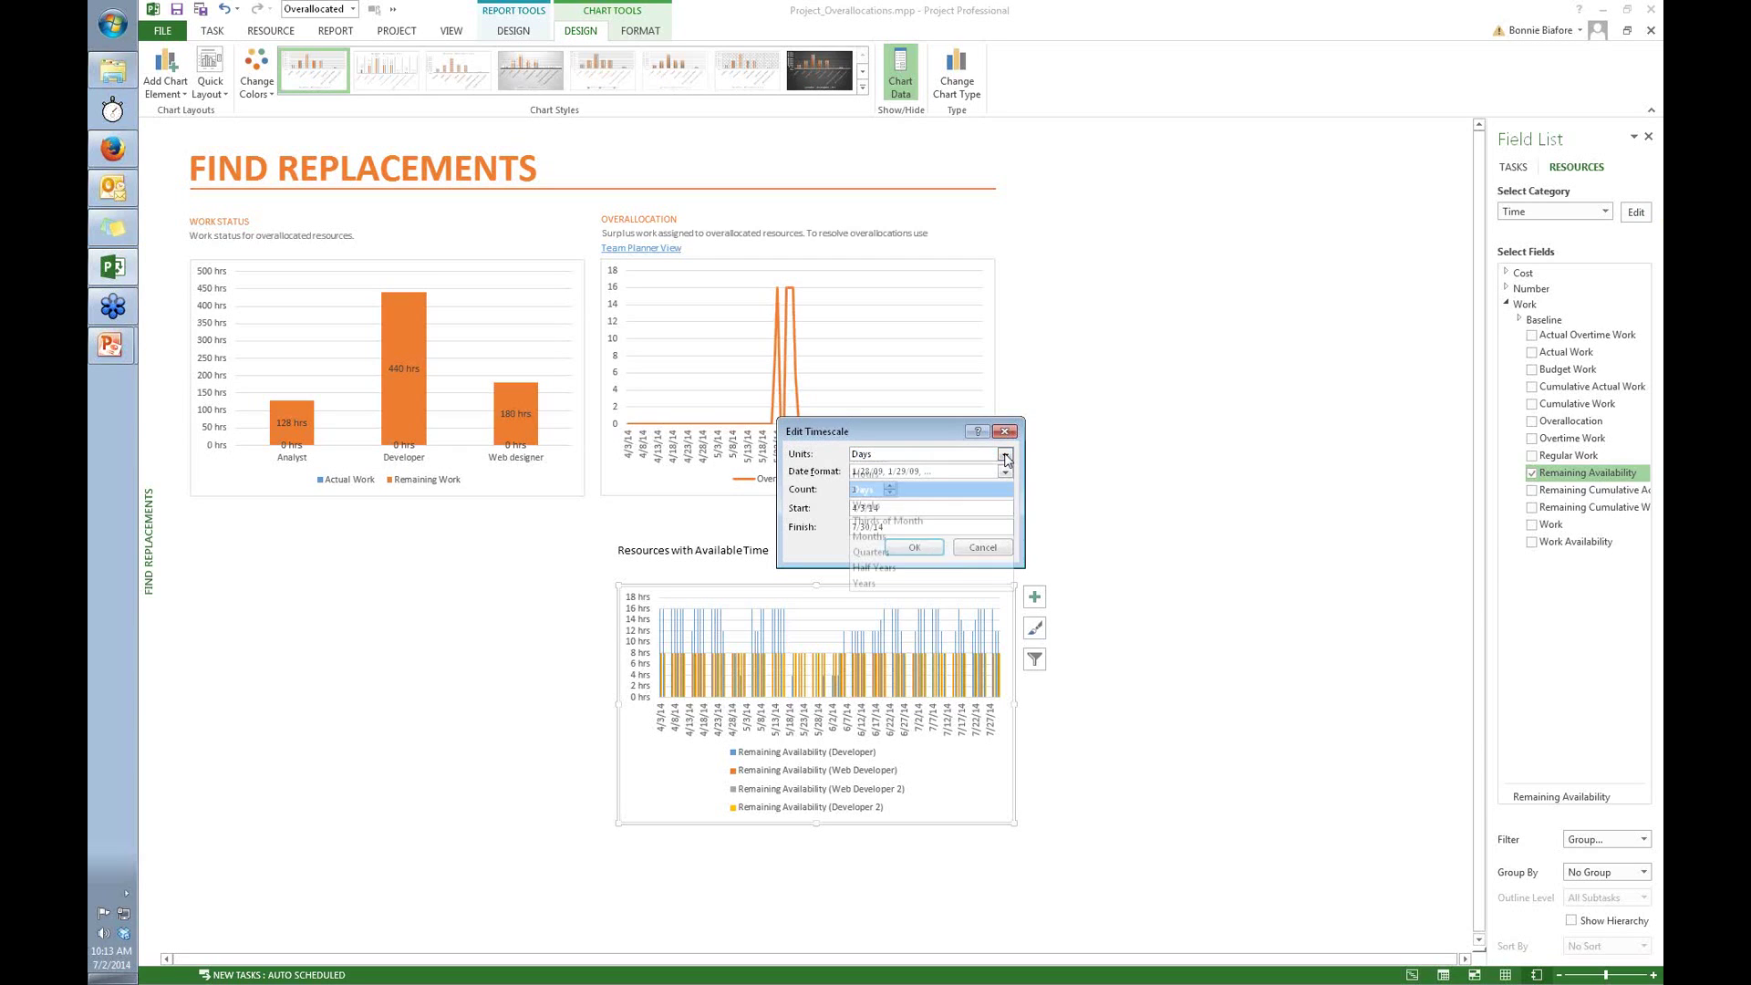
left_click(919, 519)
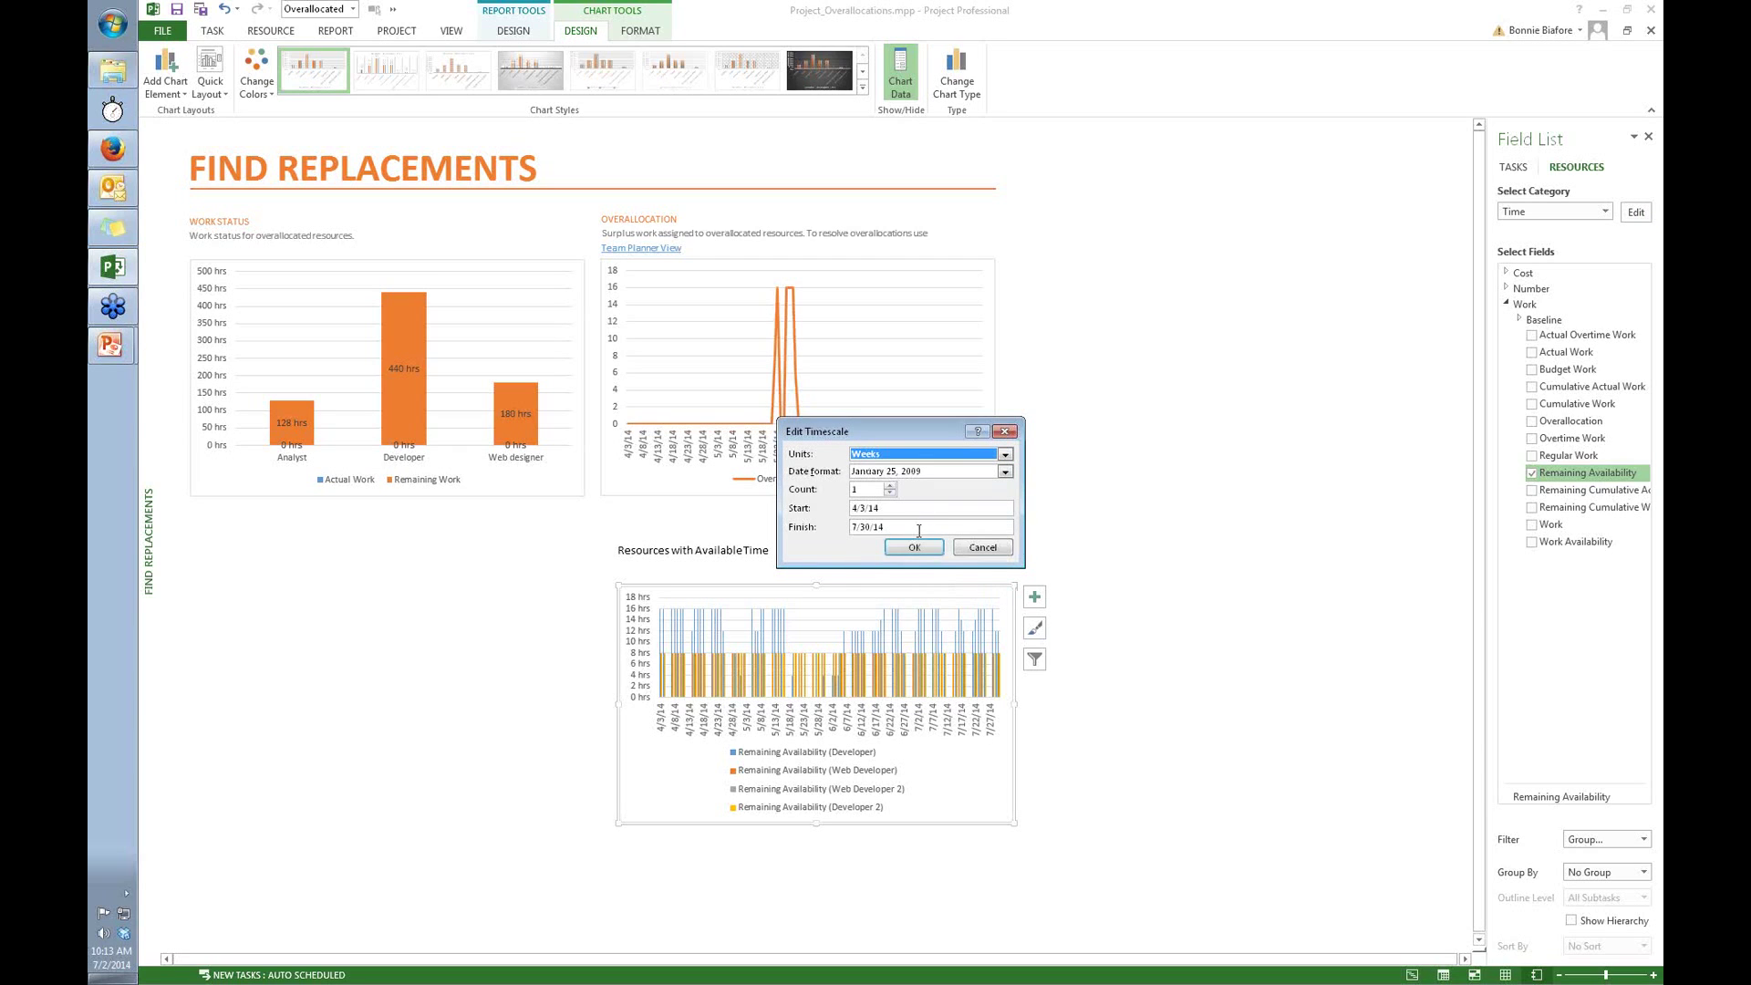
left_click(917, 548)
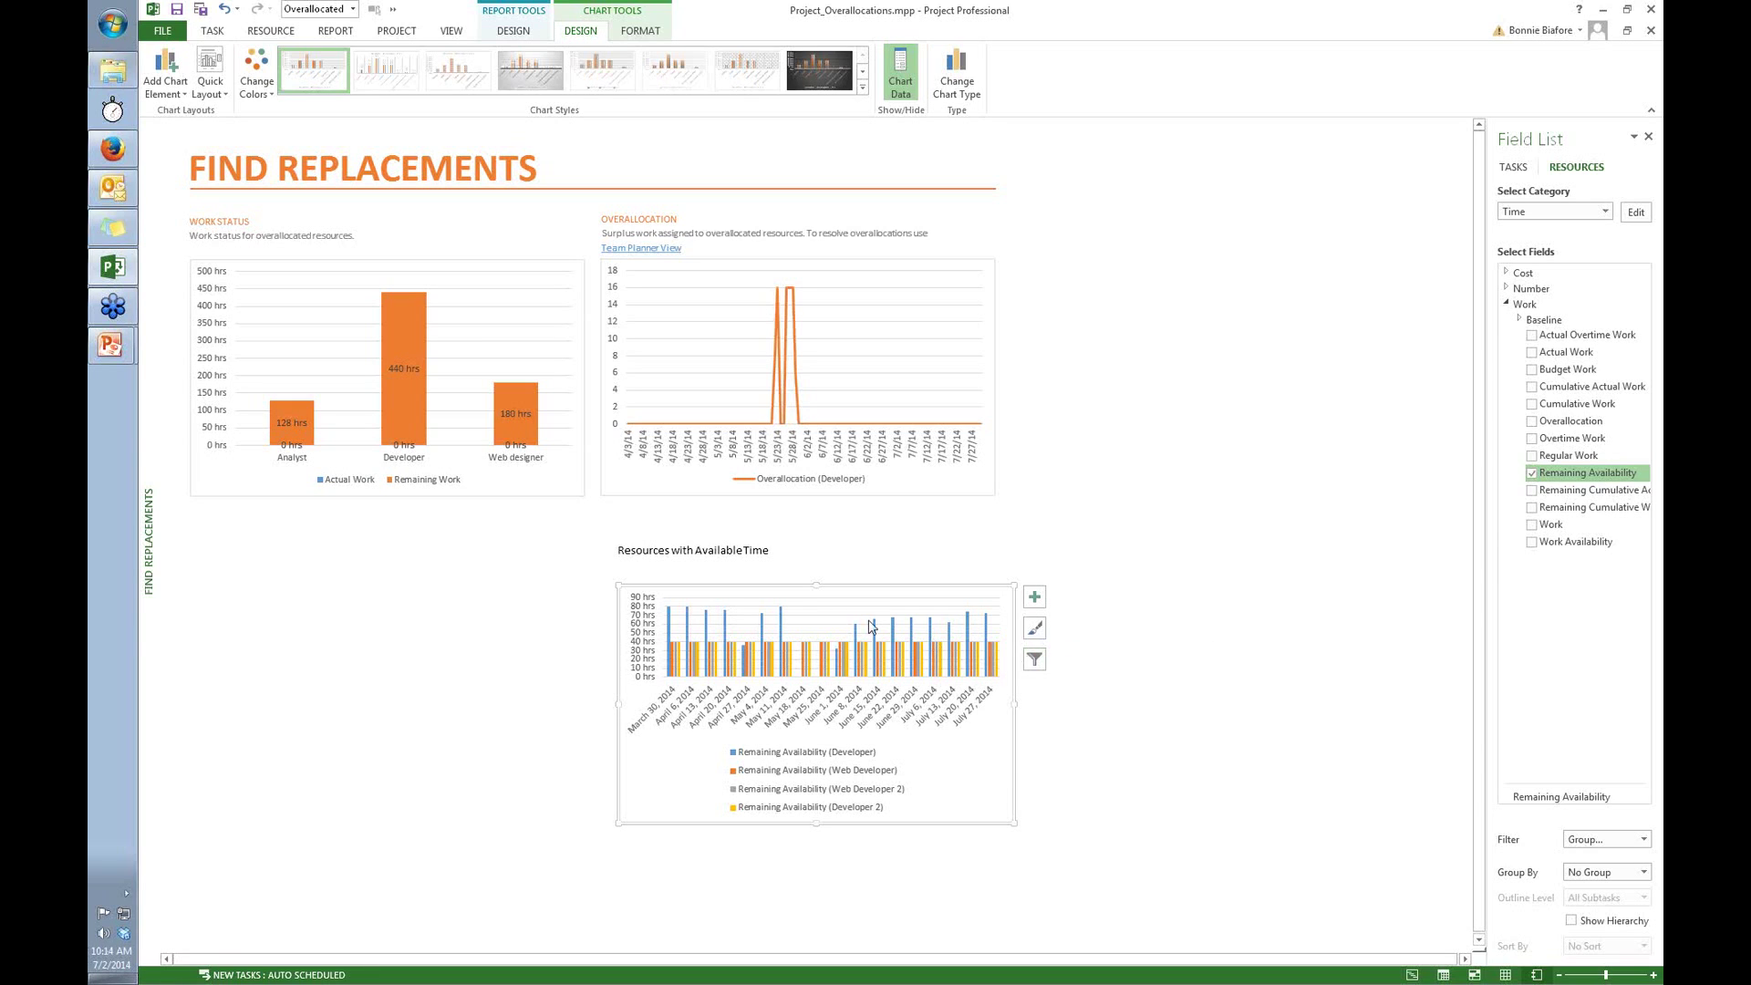
Filter the chart's date categories to only the weeks of May 18, May 25 and June 1, 2014.
left_click(1035, 662)
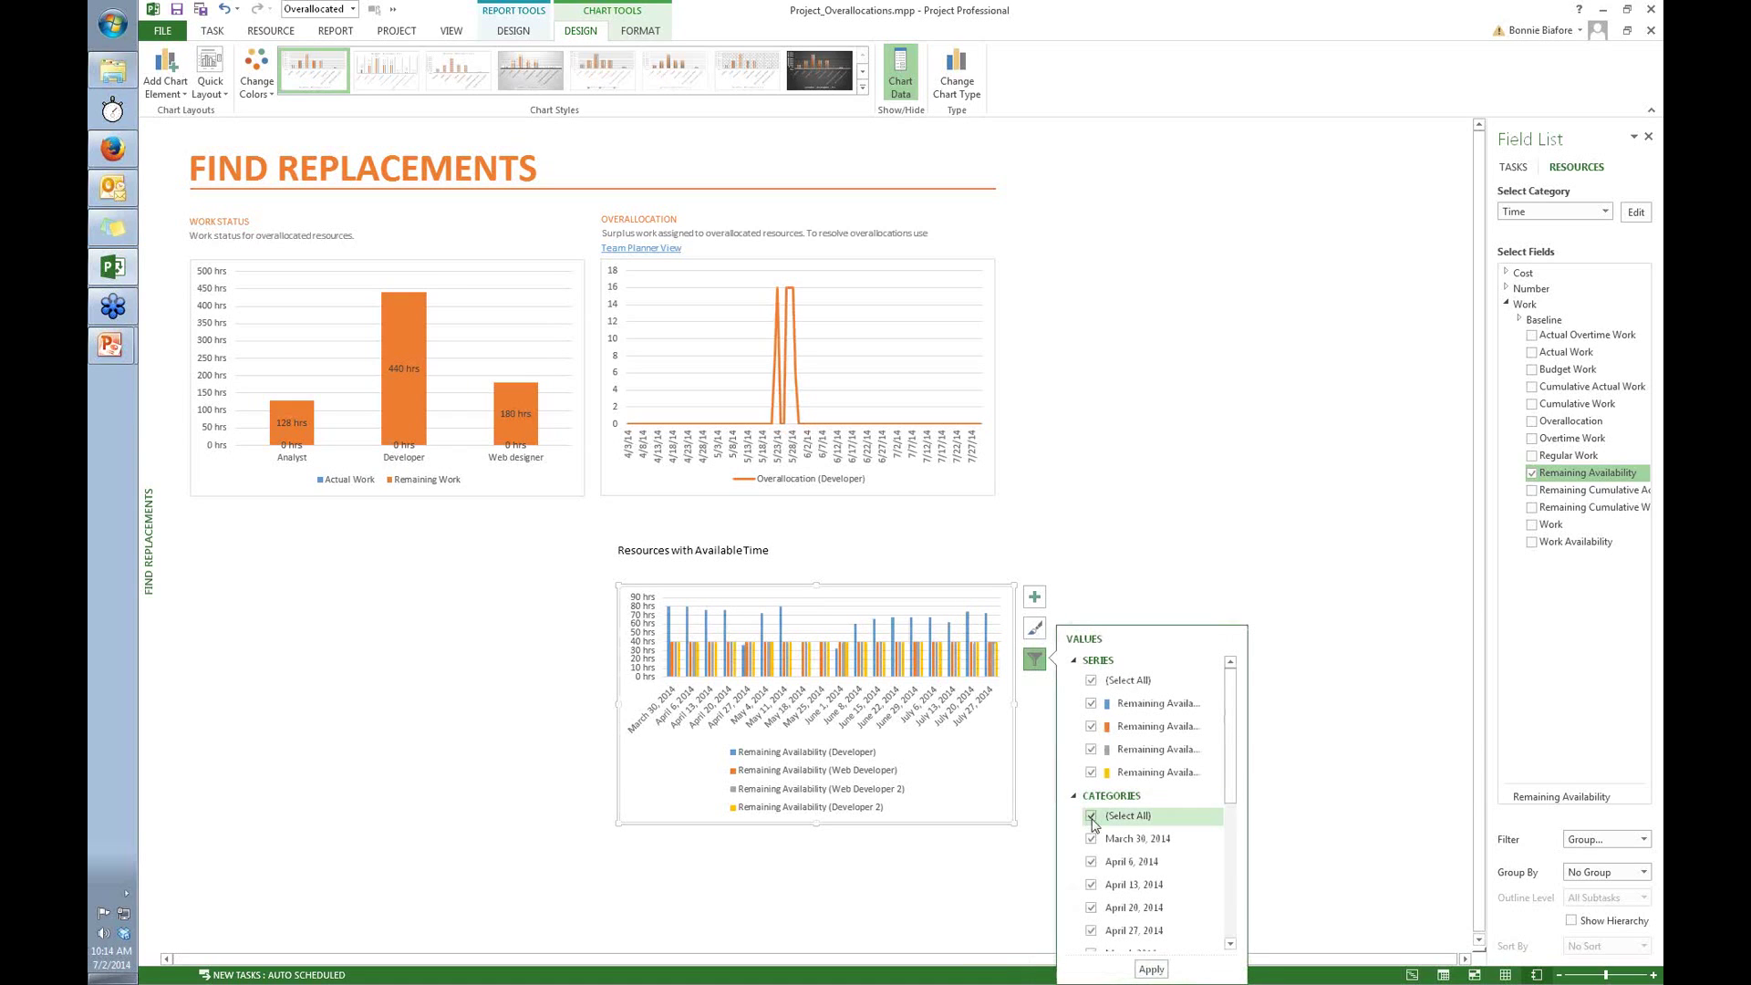
left_click(1093, 819)
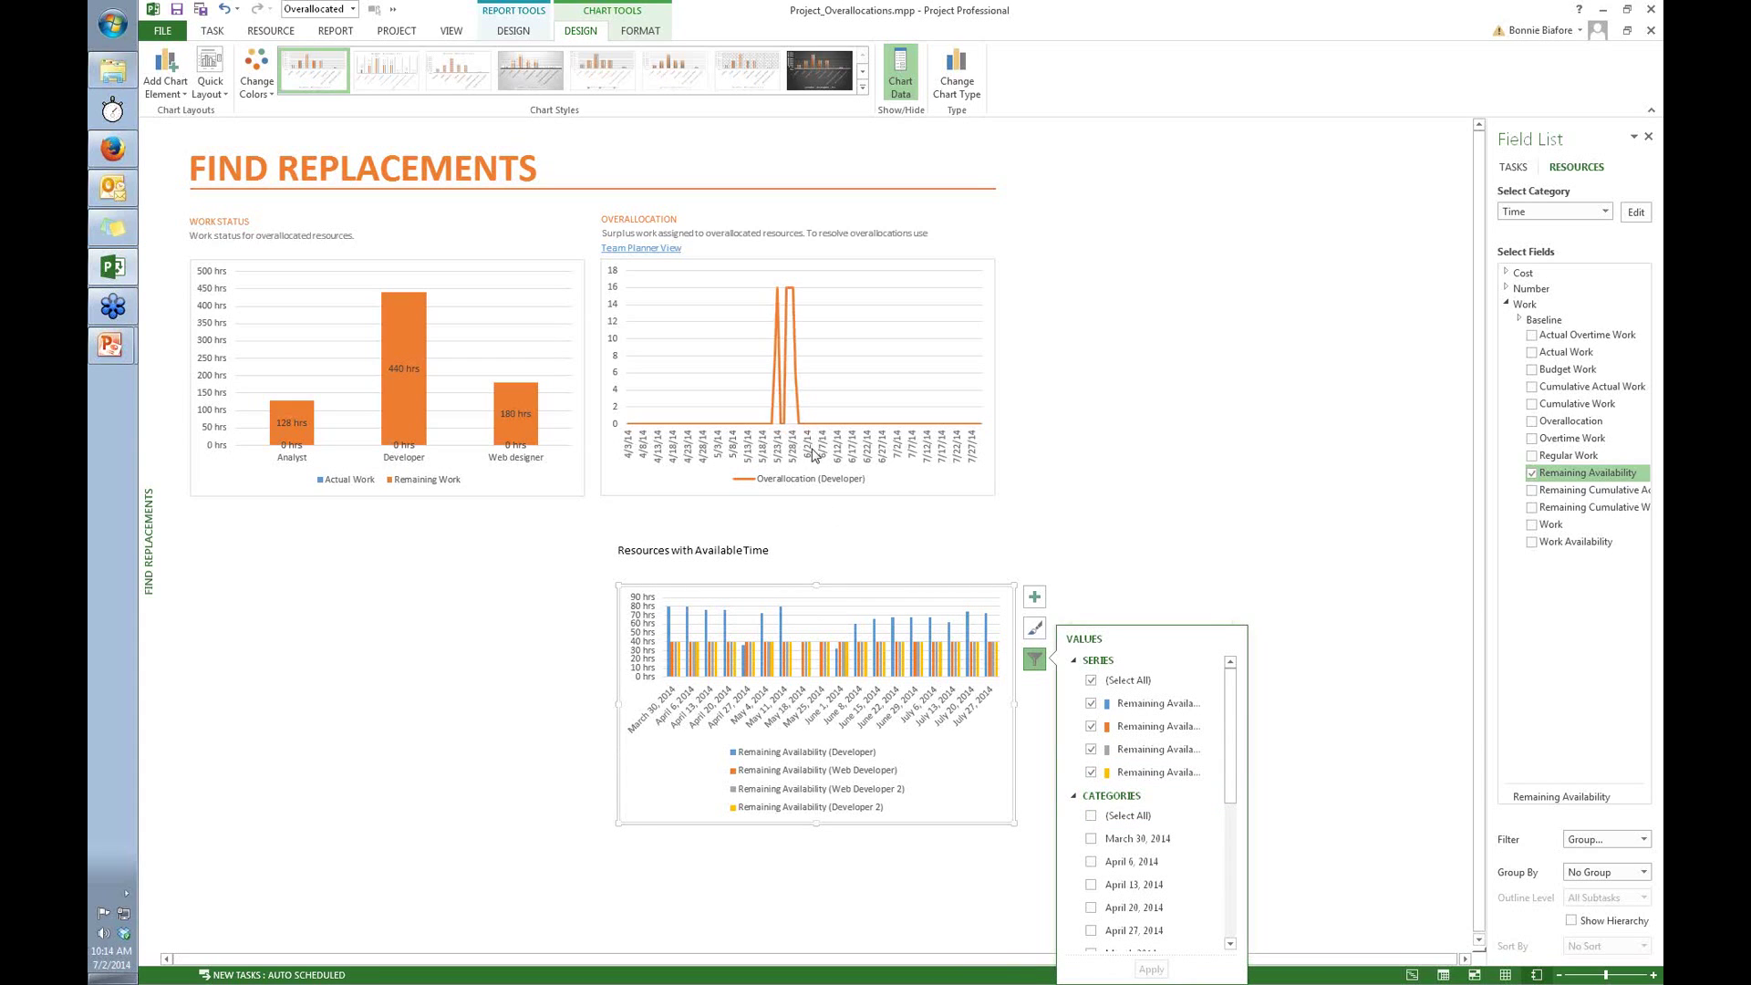
left_click(1230, 943)
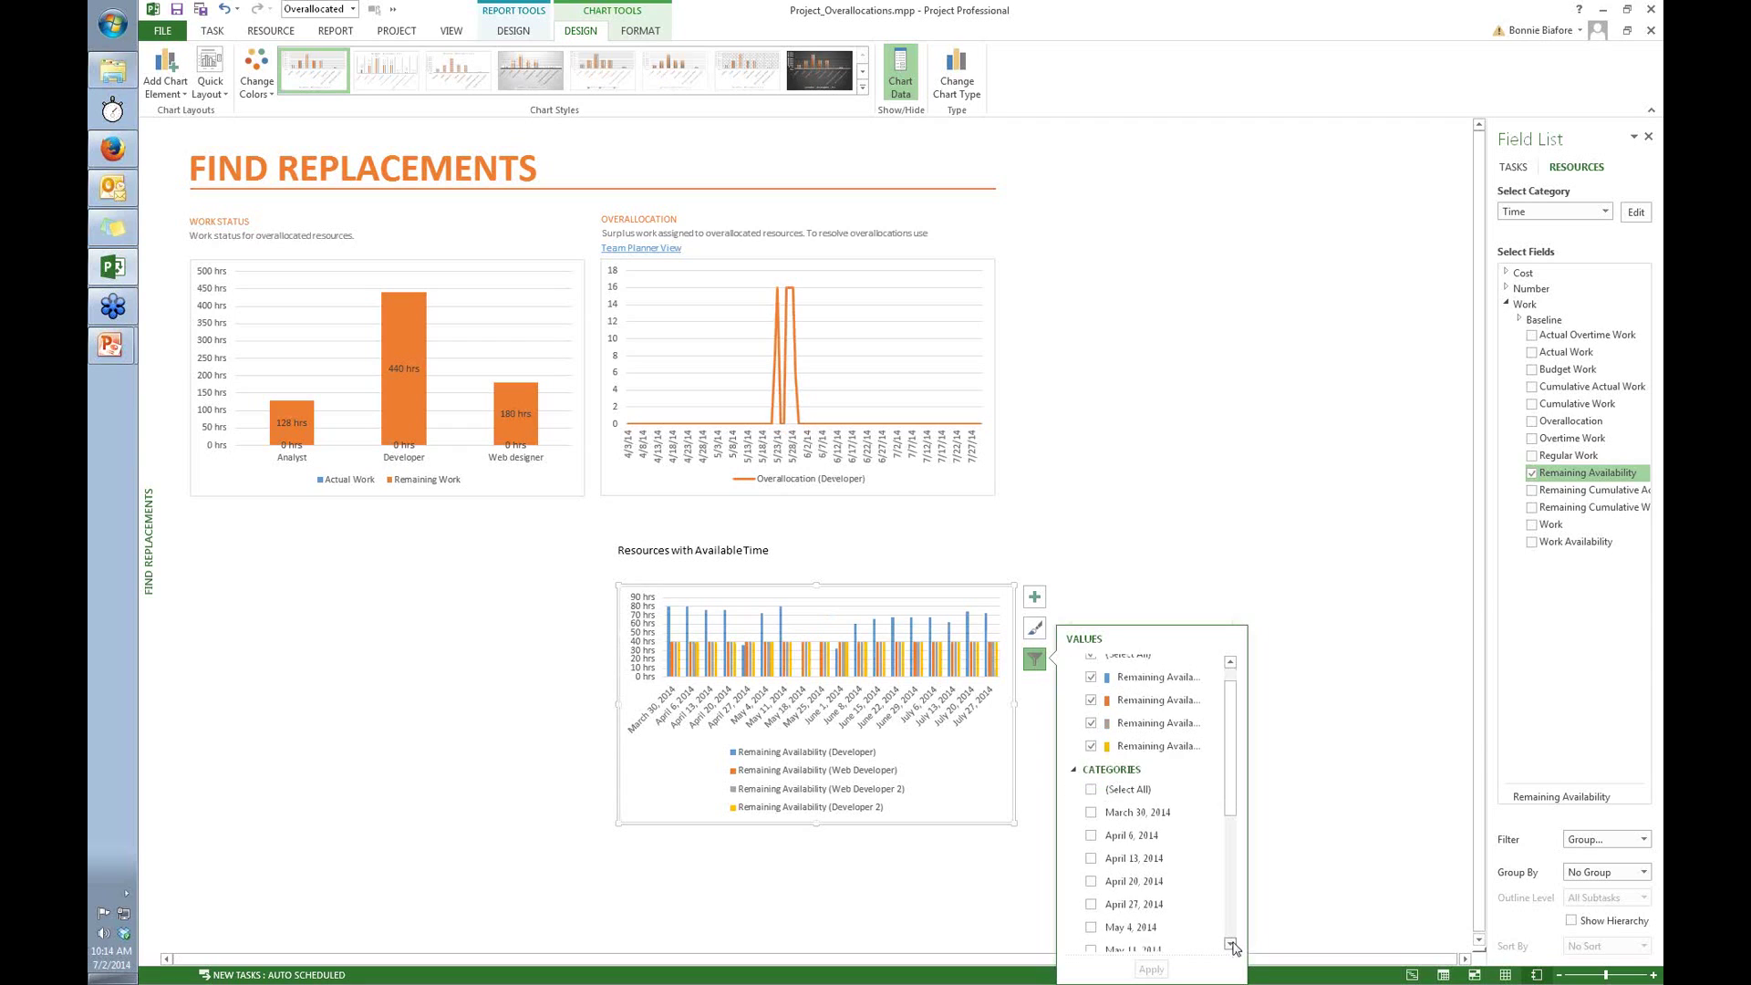
left_click(1230, 944)
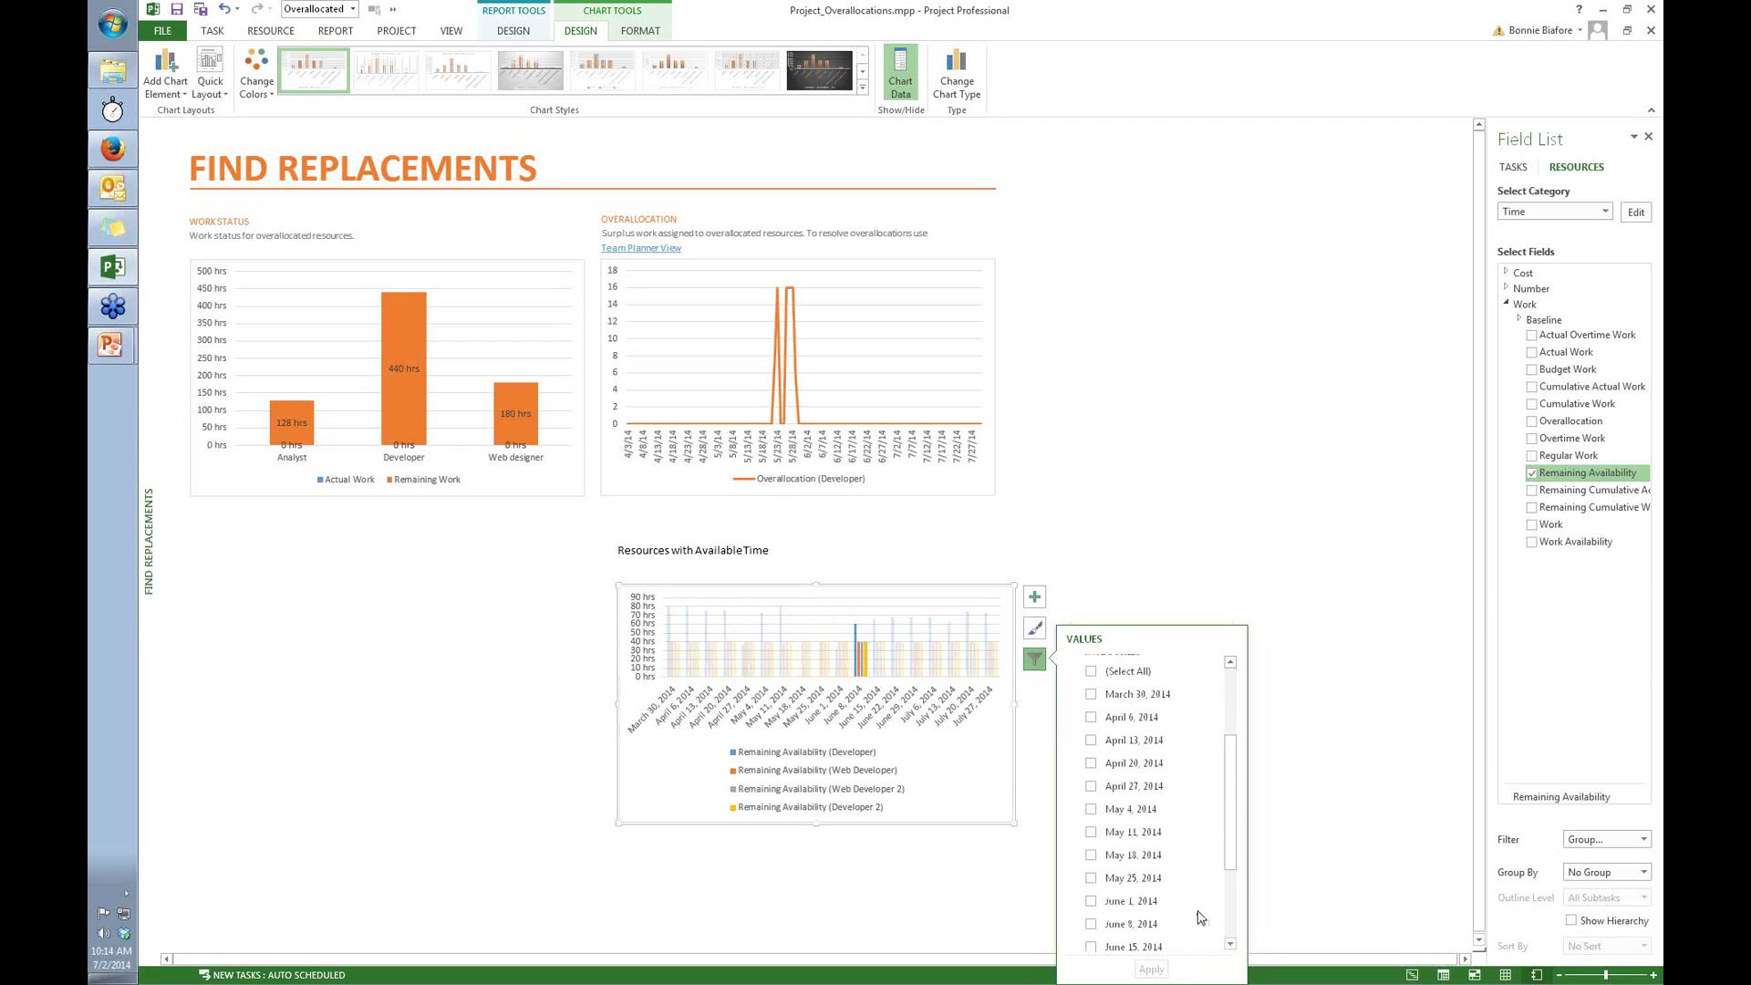
left_click(1091, 855)
left_click(1091, 878)
left_click(1091, 901)
left_click(1151, 971)
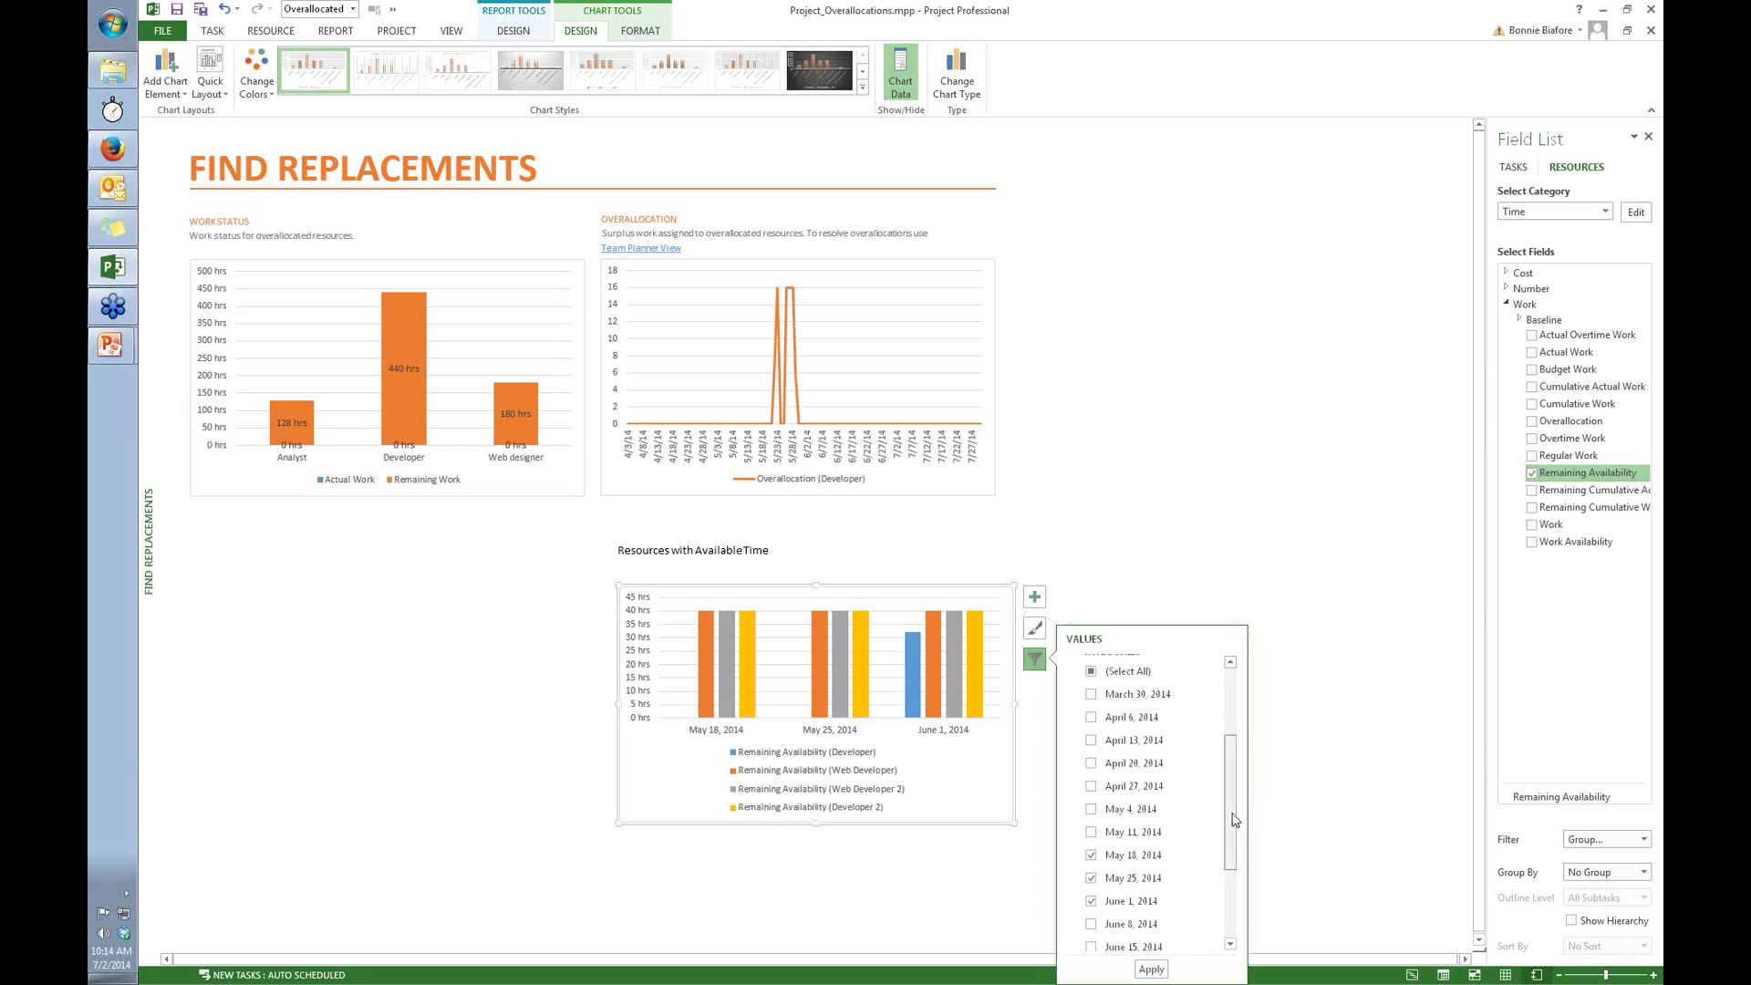
left_click_drag(1234, 818, 1232, 753)
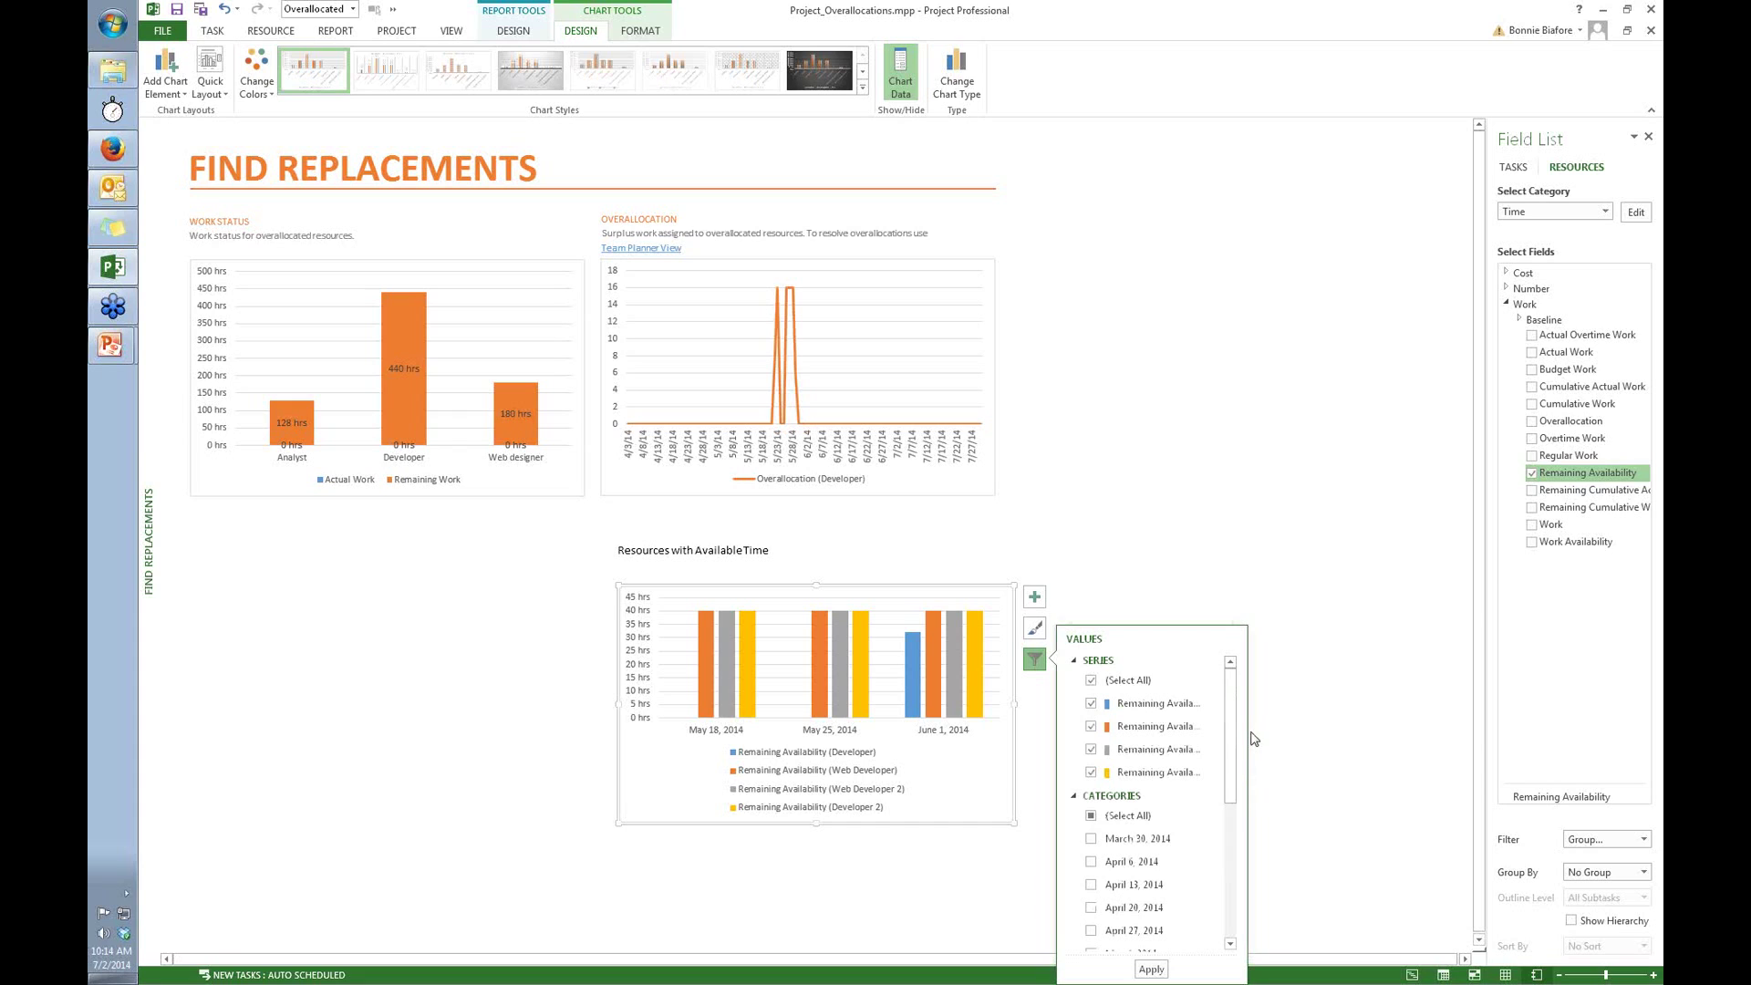
Remove the Web Developer and Web Developer 2 series from the availability chart.
left_click(1091, 727)
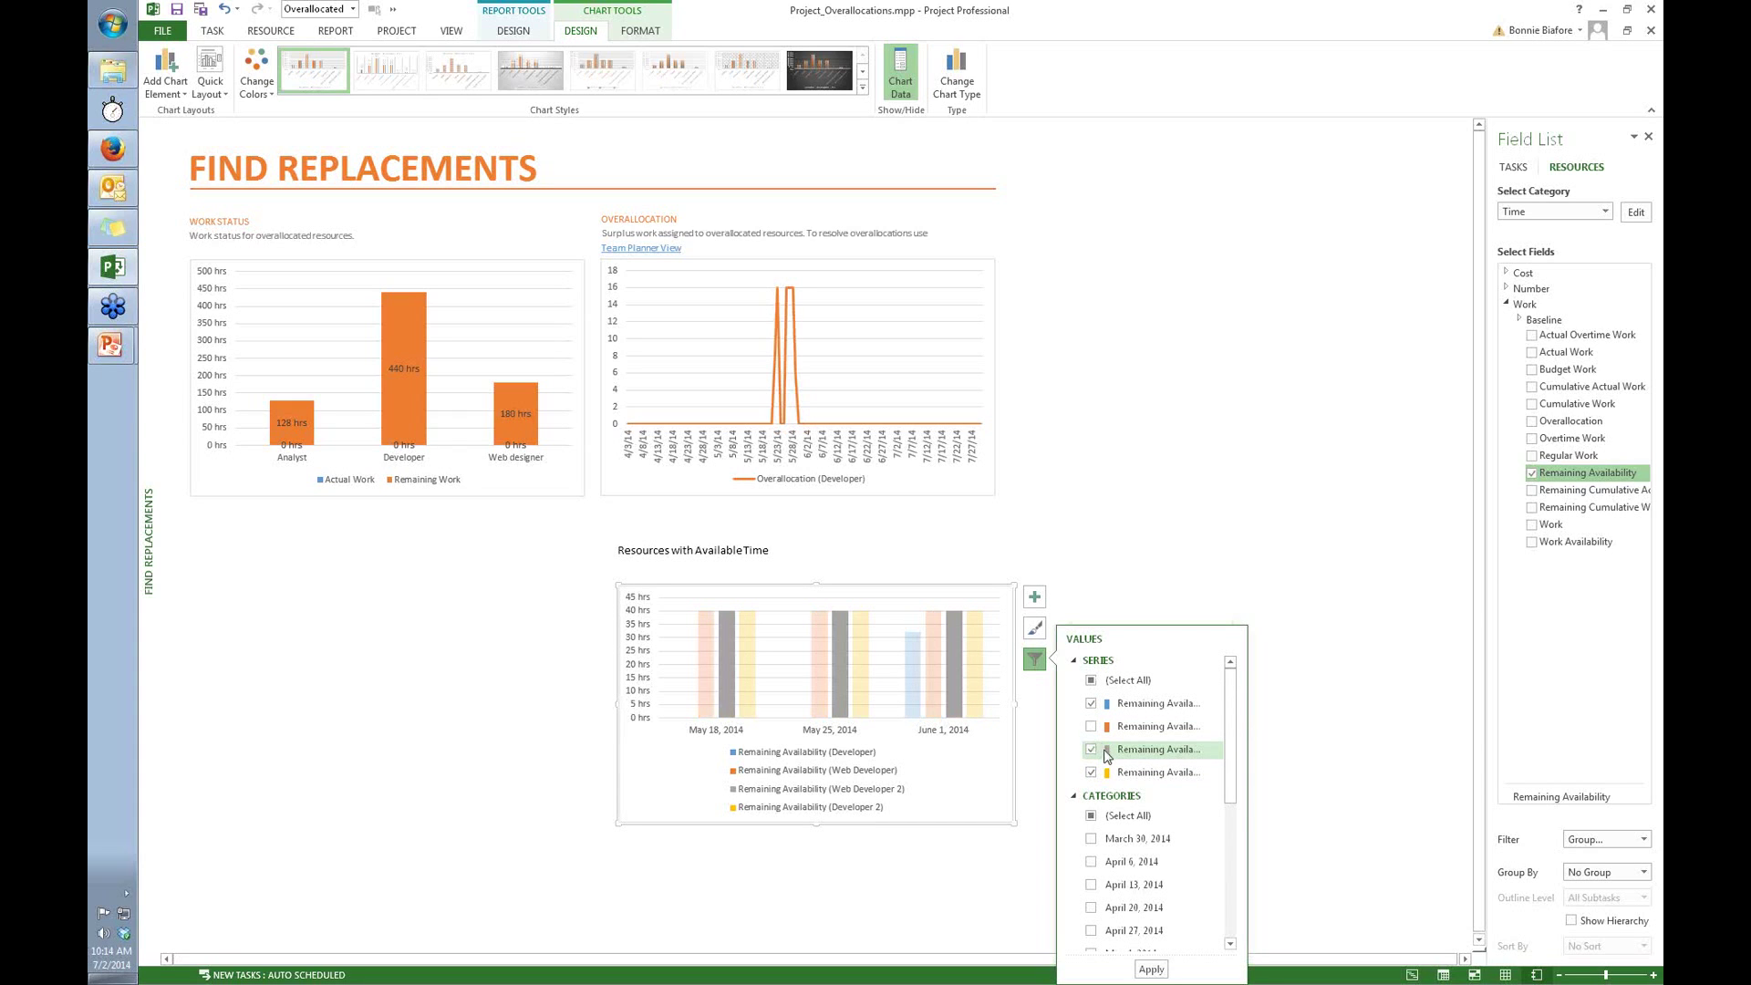
left_click(1091, 749)
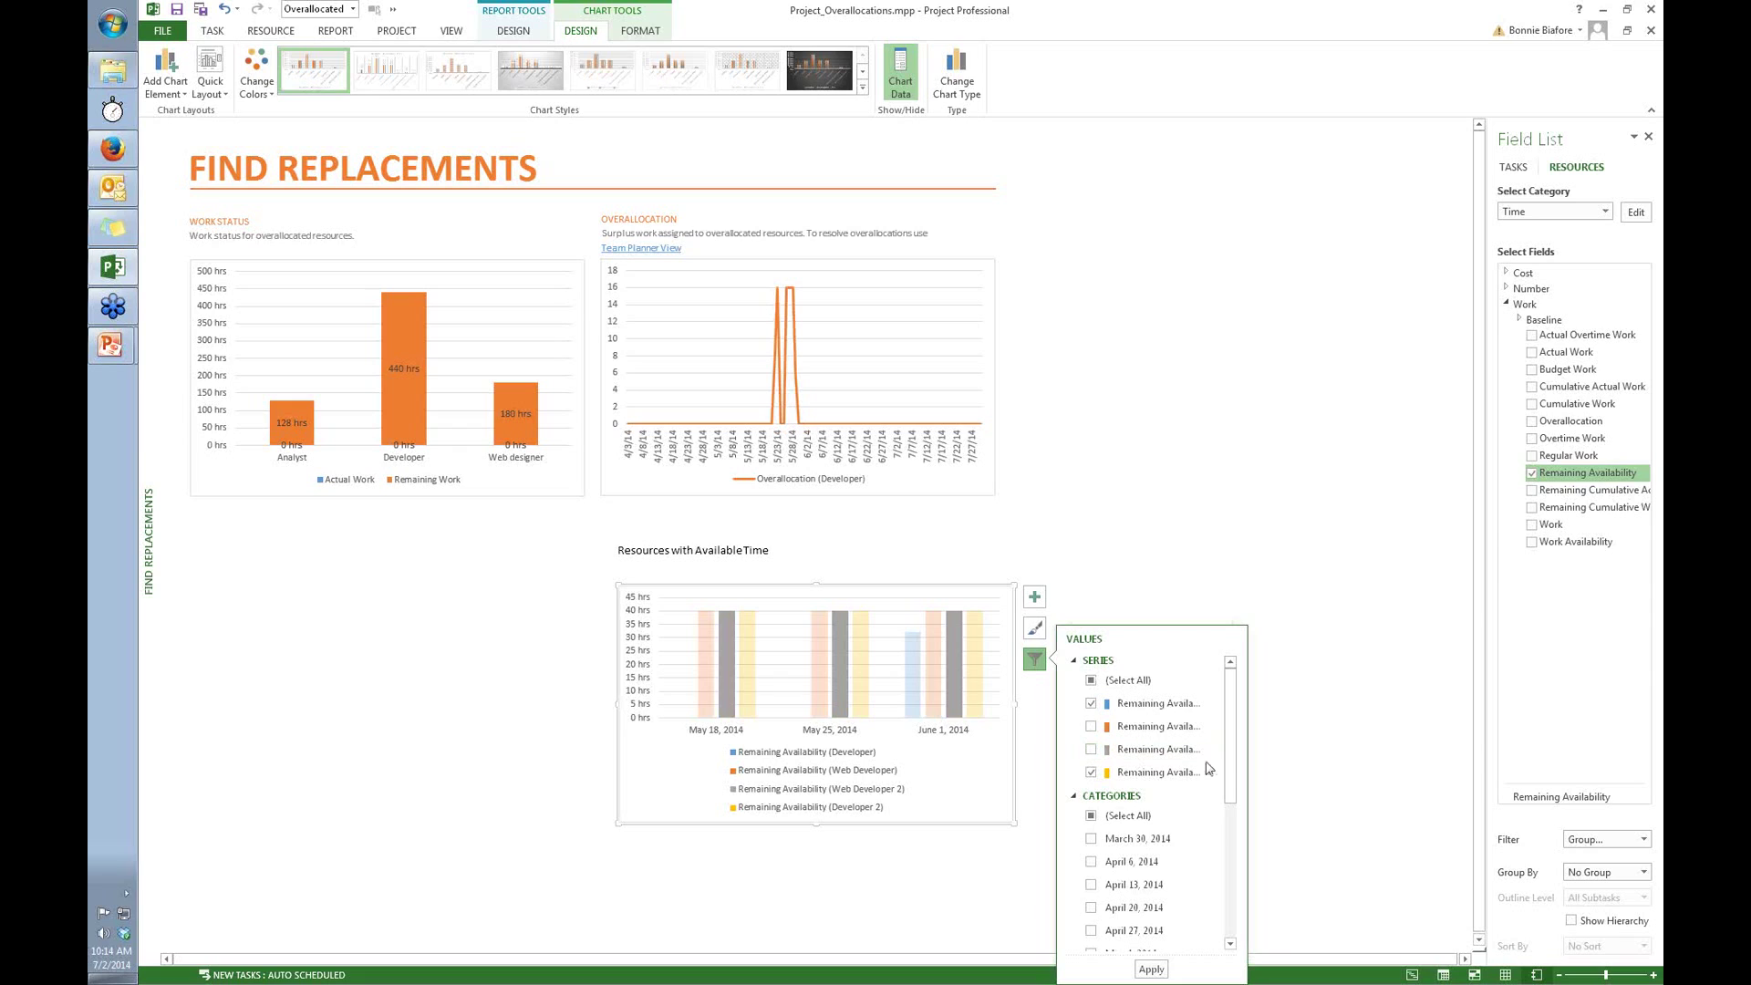
left_click(1151, 970)
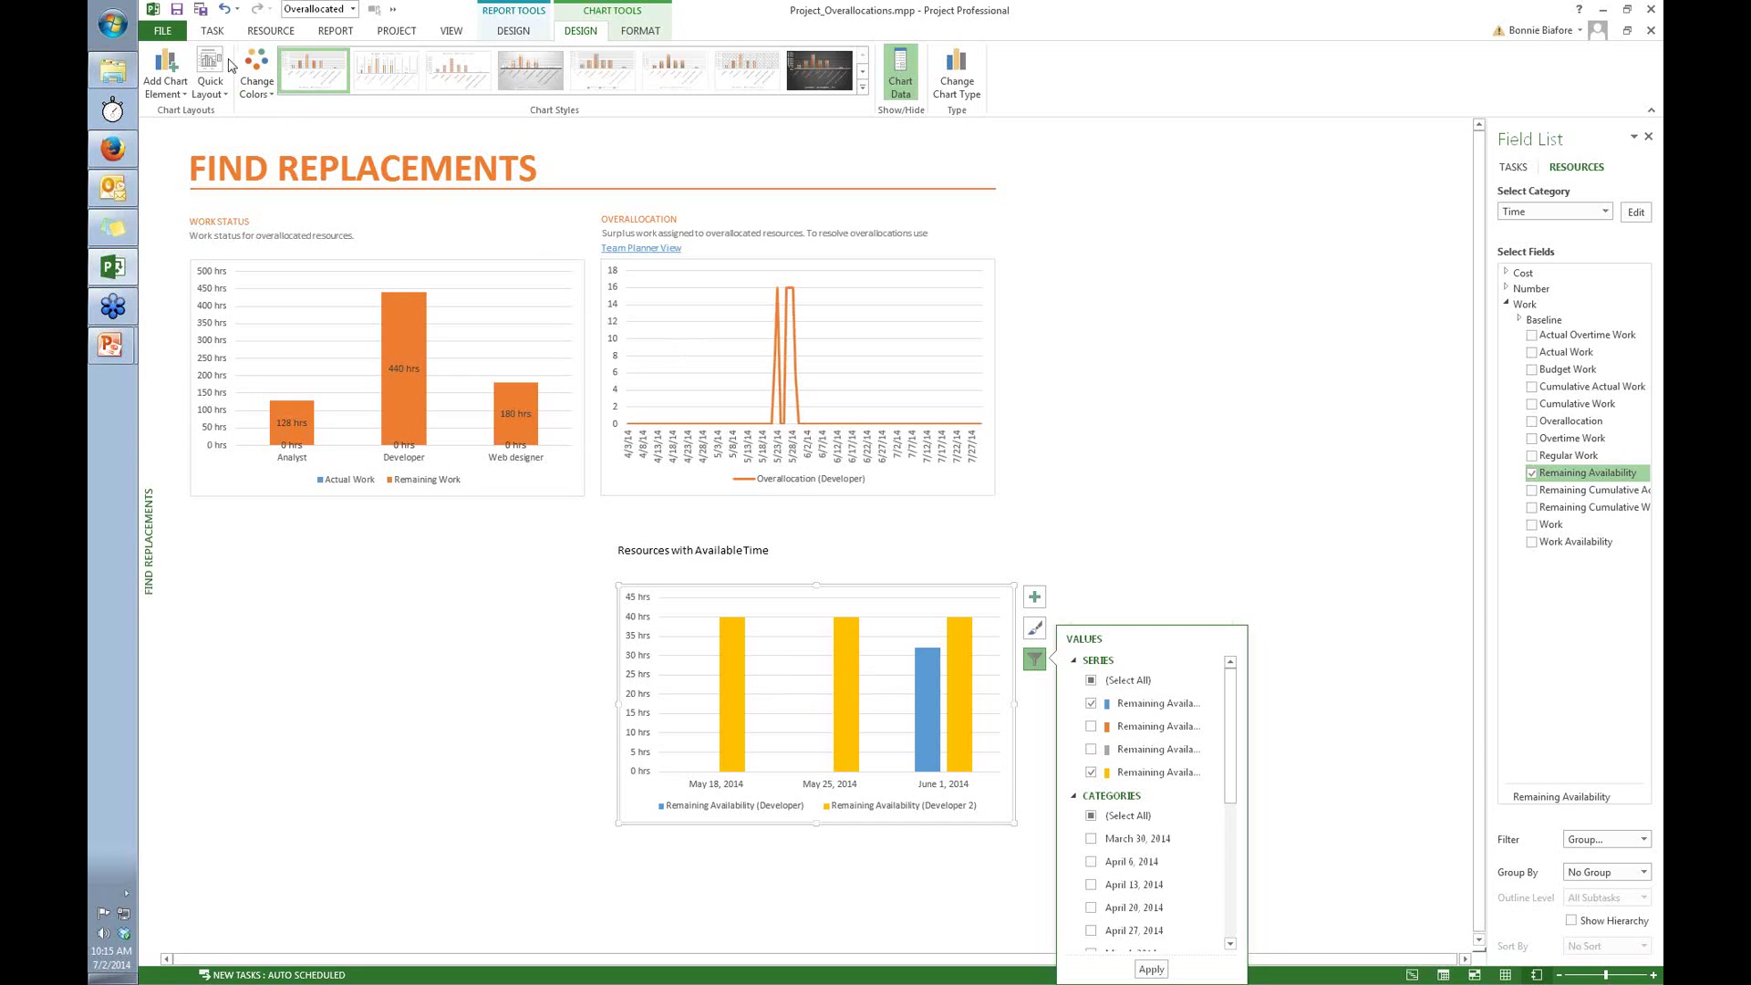
Return to the Gantt Chart view, then reopen the Find Replacements custom report.
left_click(211, 31)
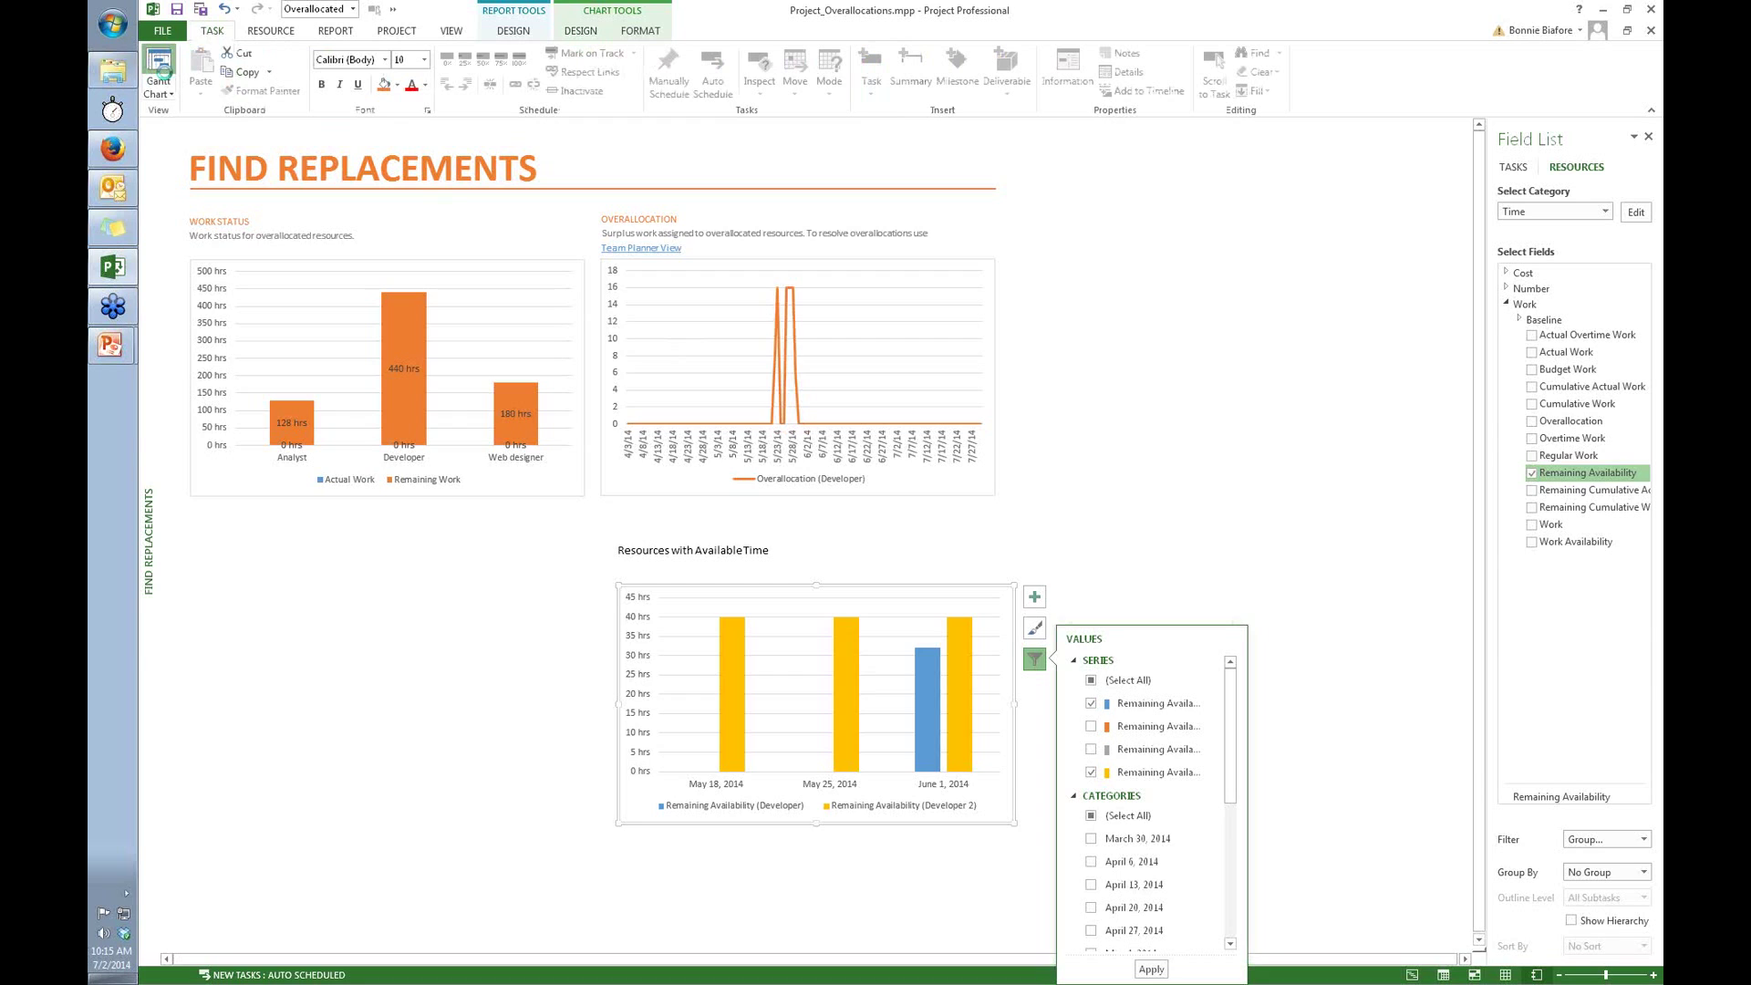
left_click(163, 71)
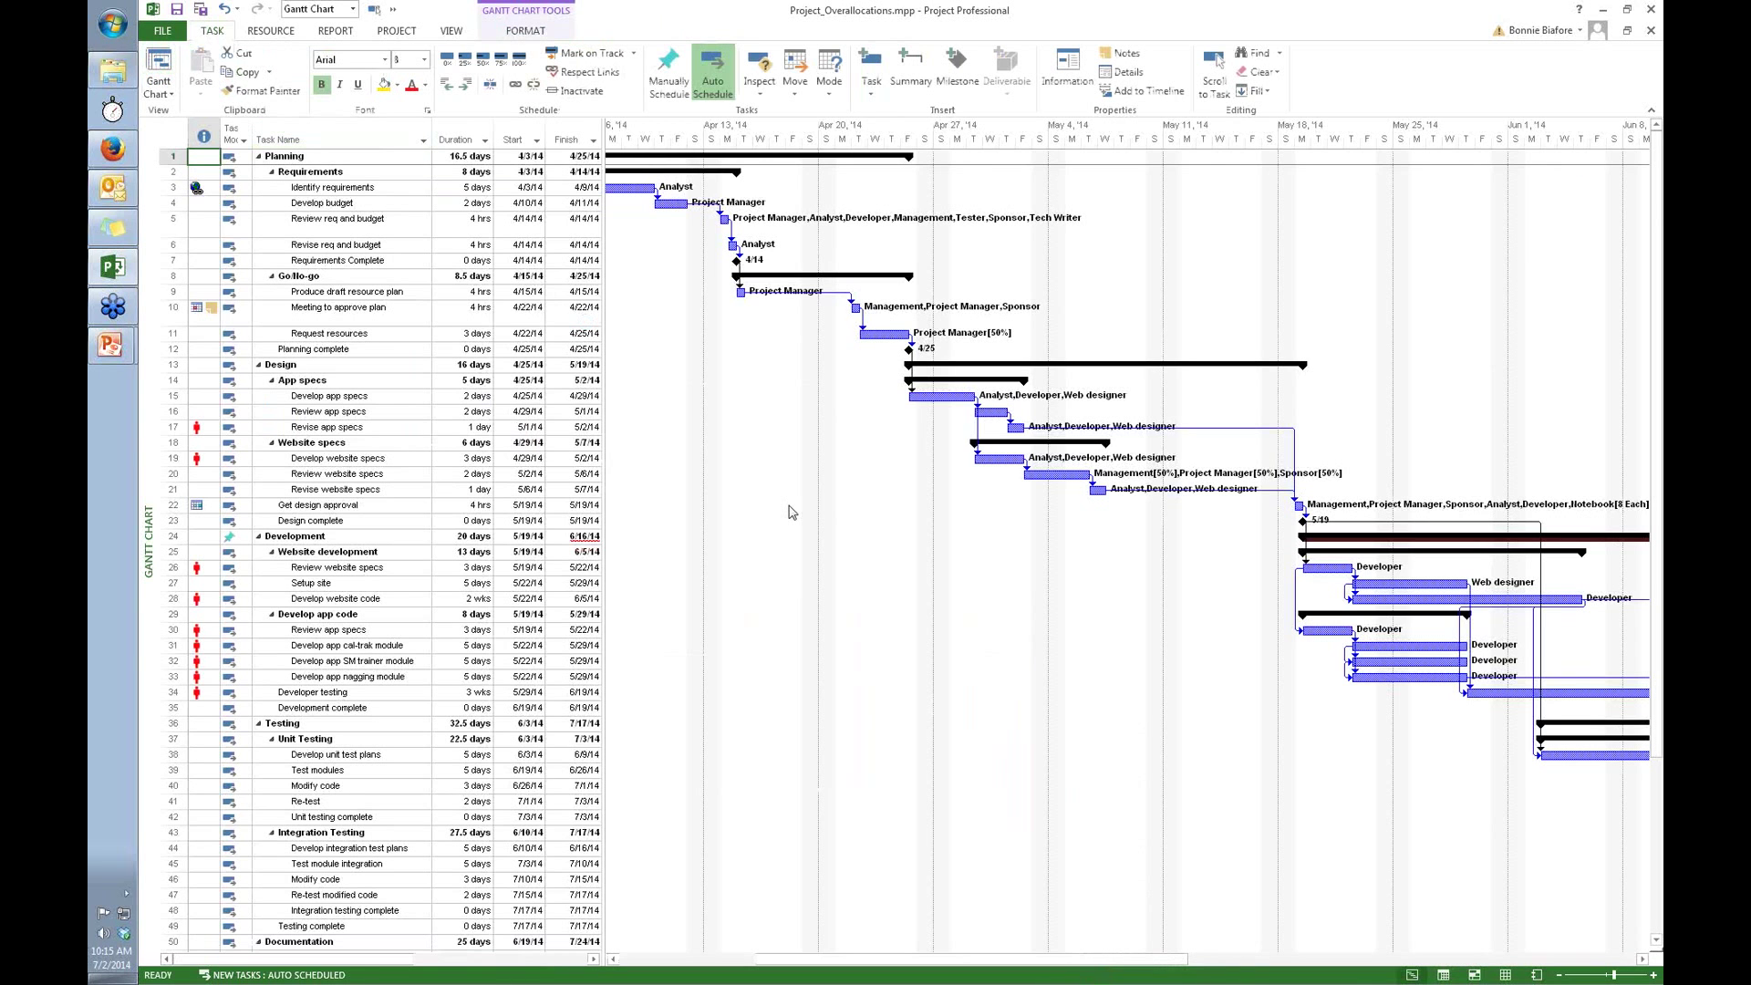
left_click(337, 33)
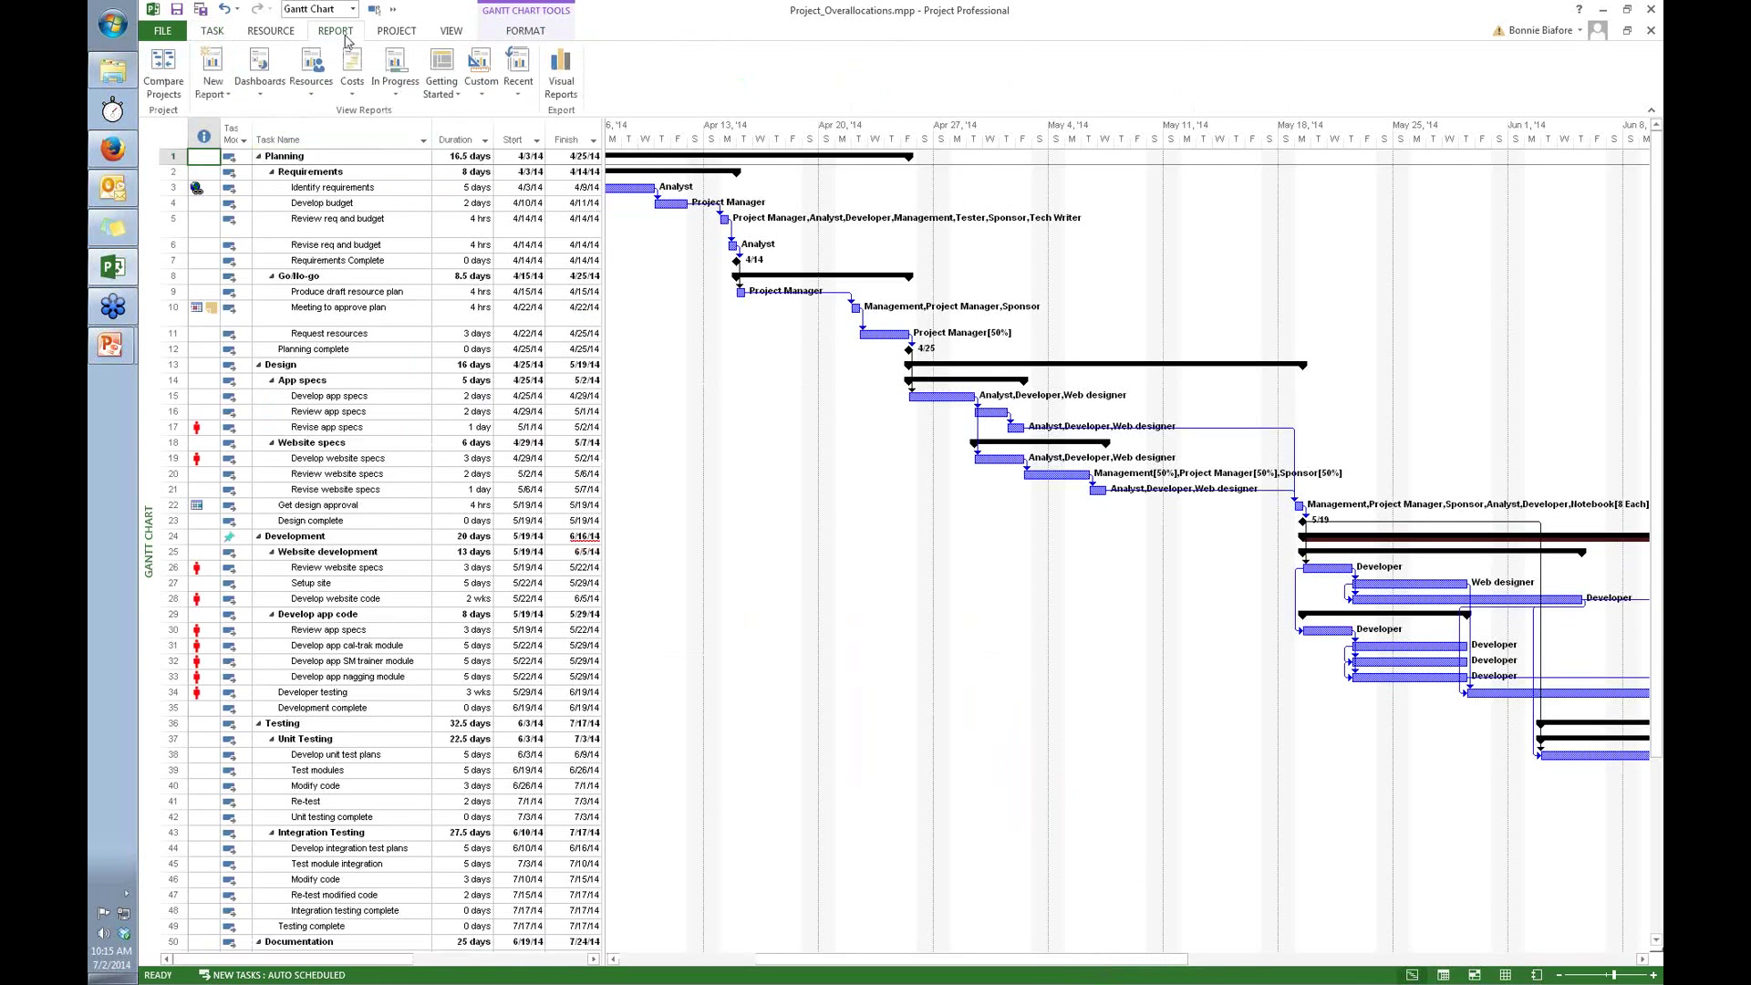
left_click(483, 98)
left_click(522, 118)
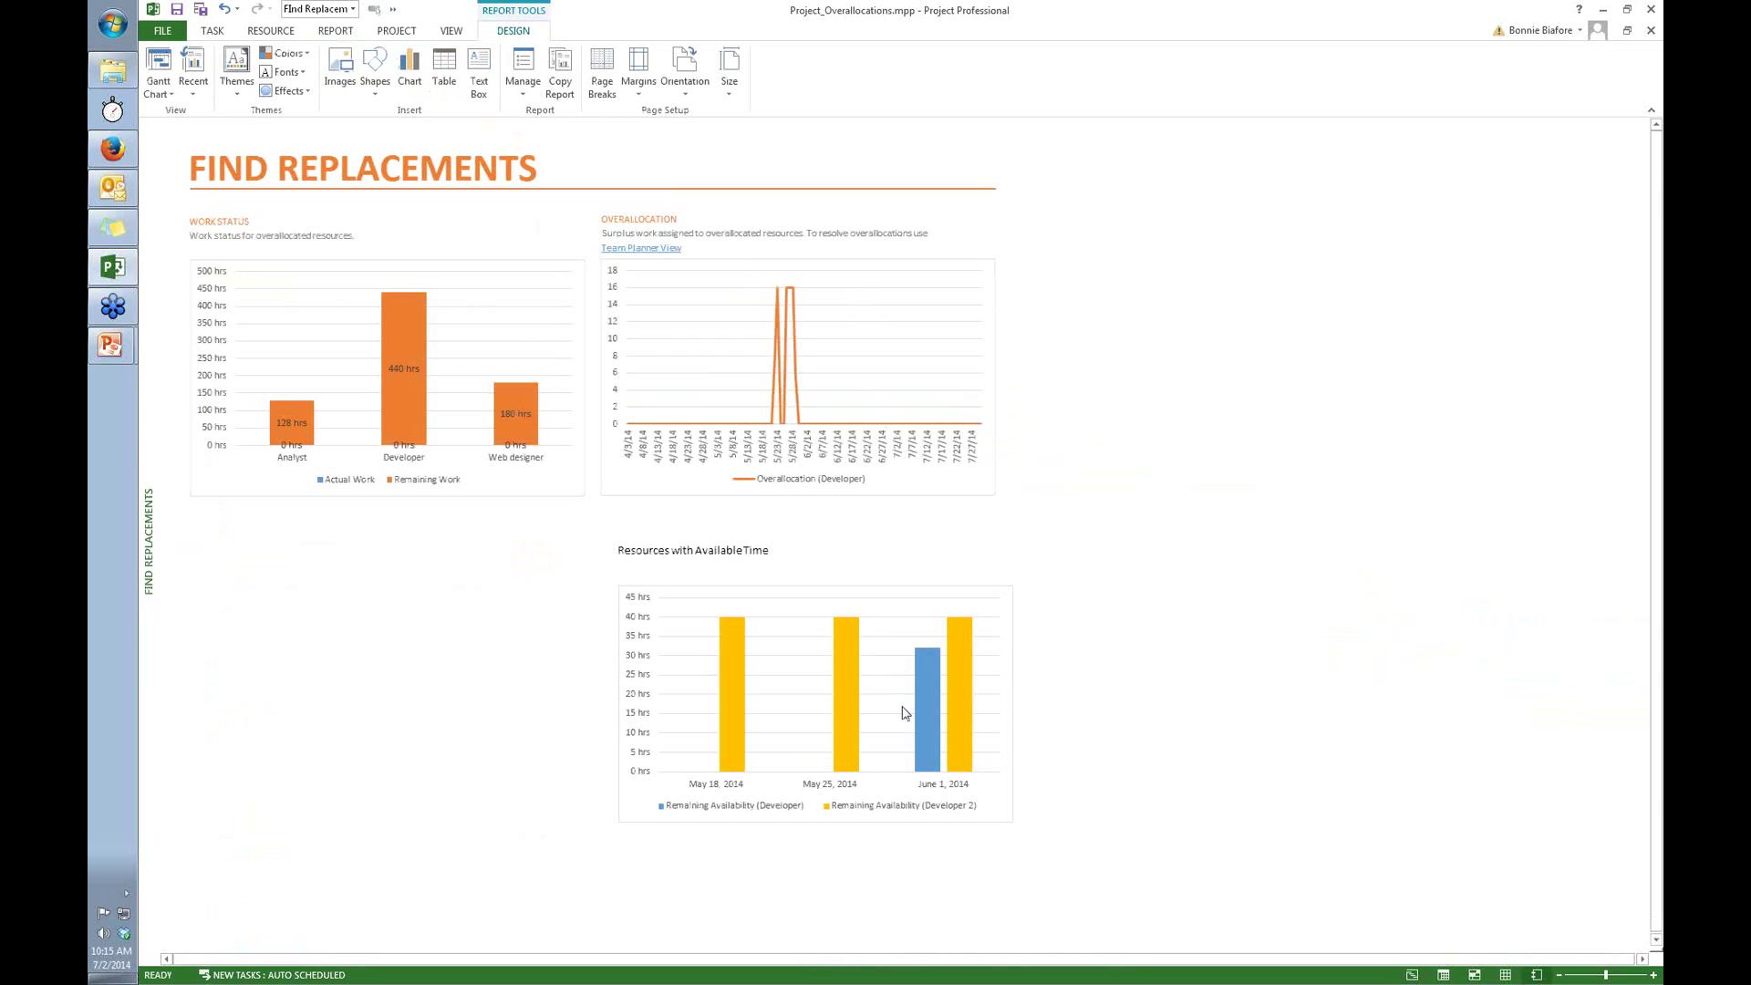
Swap the Overallocation chart's Developer series for the Analyst series.
left_click(900, 379)
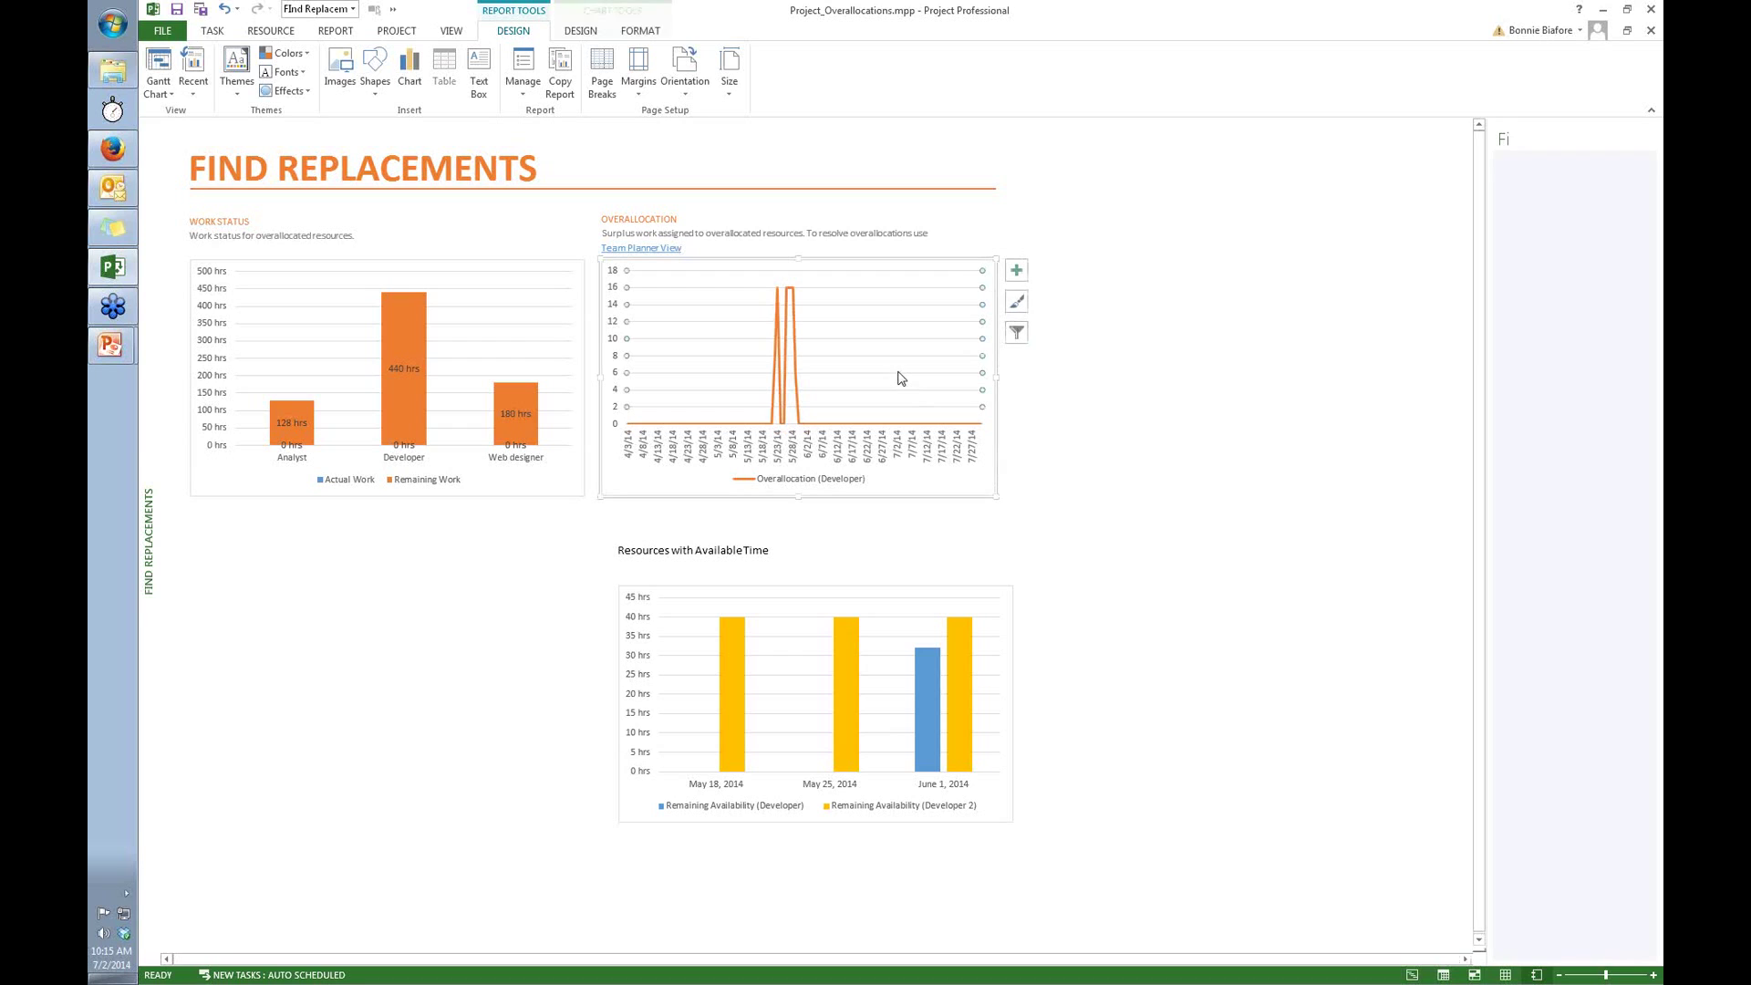
left_click(1016, 334)
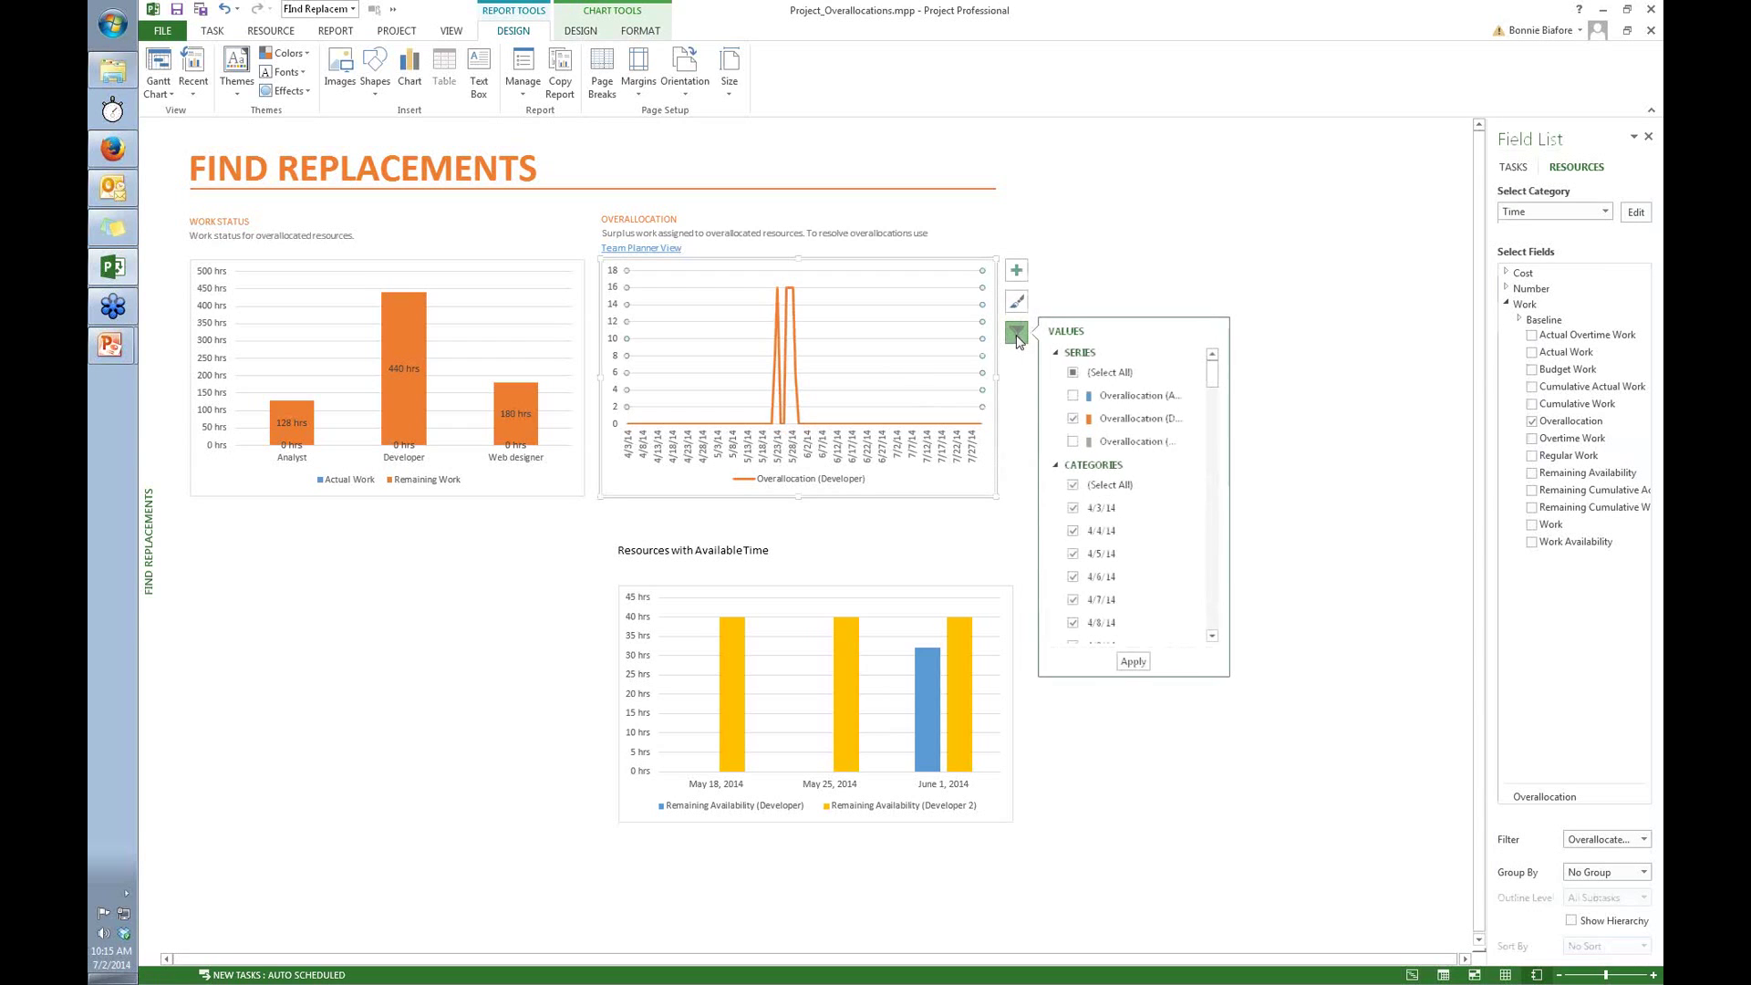
left_click(1073, 419)
left_click(1075, 397)
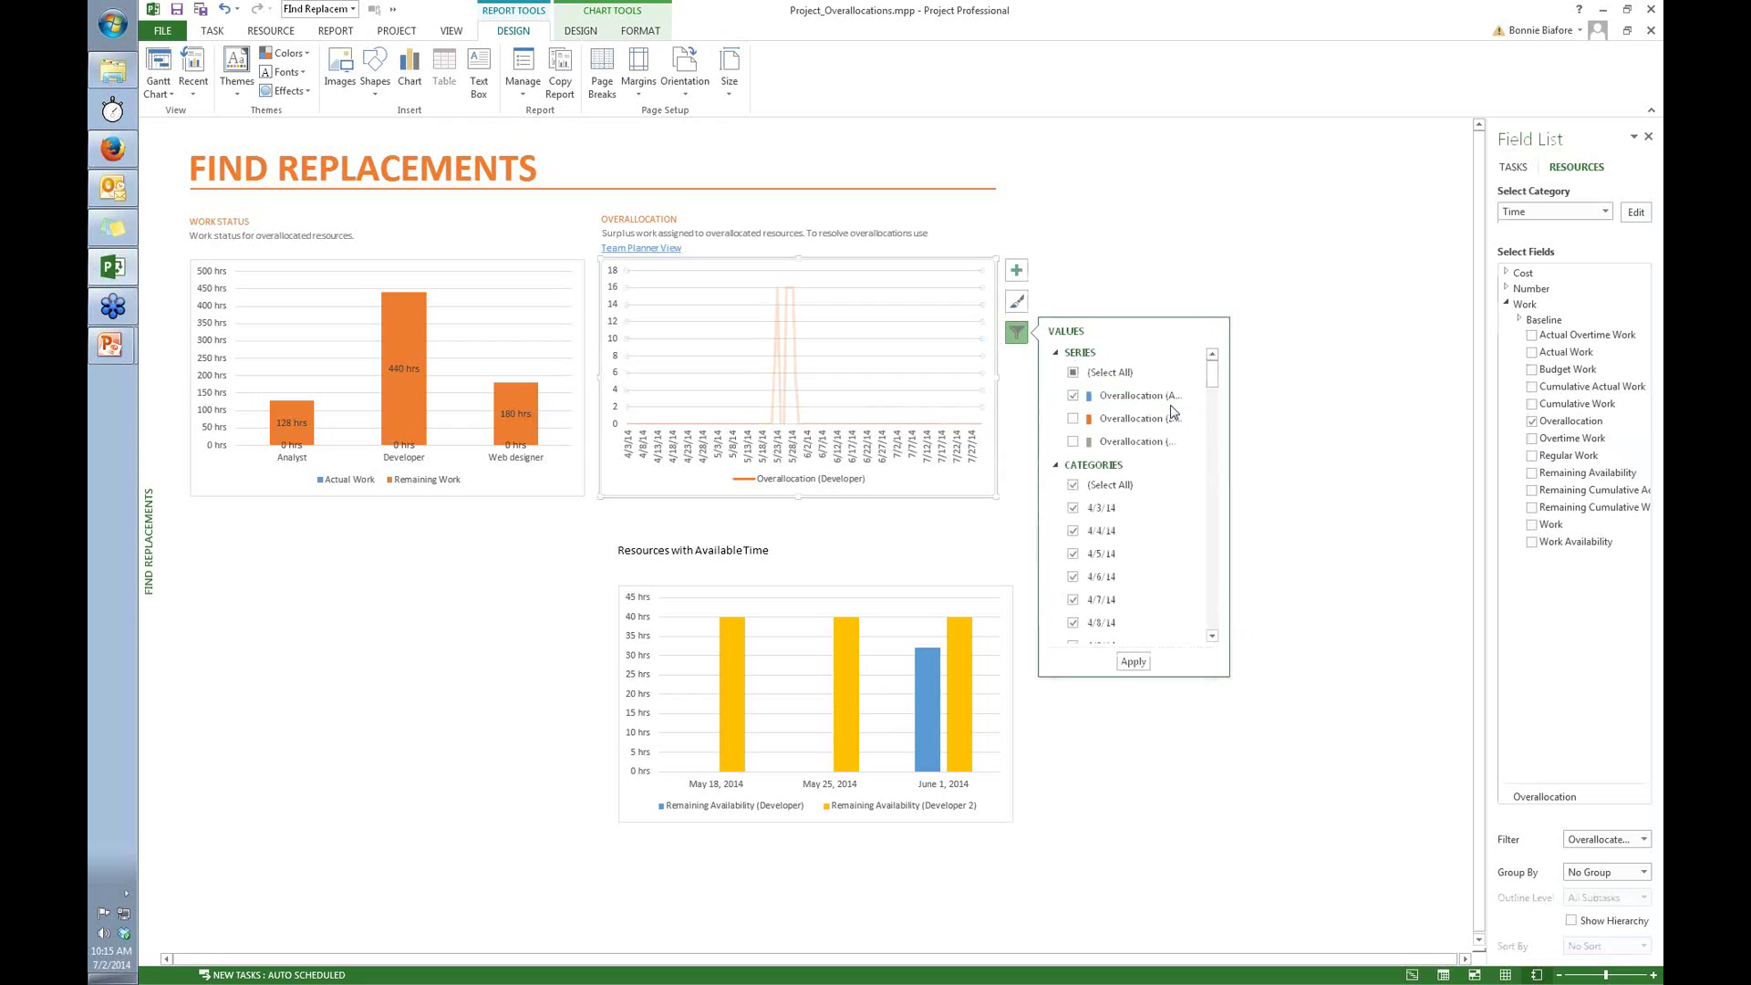
left_click(1144, 661)
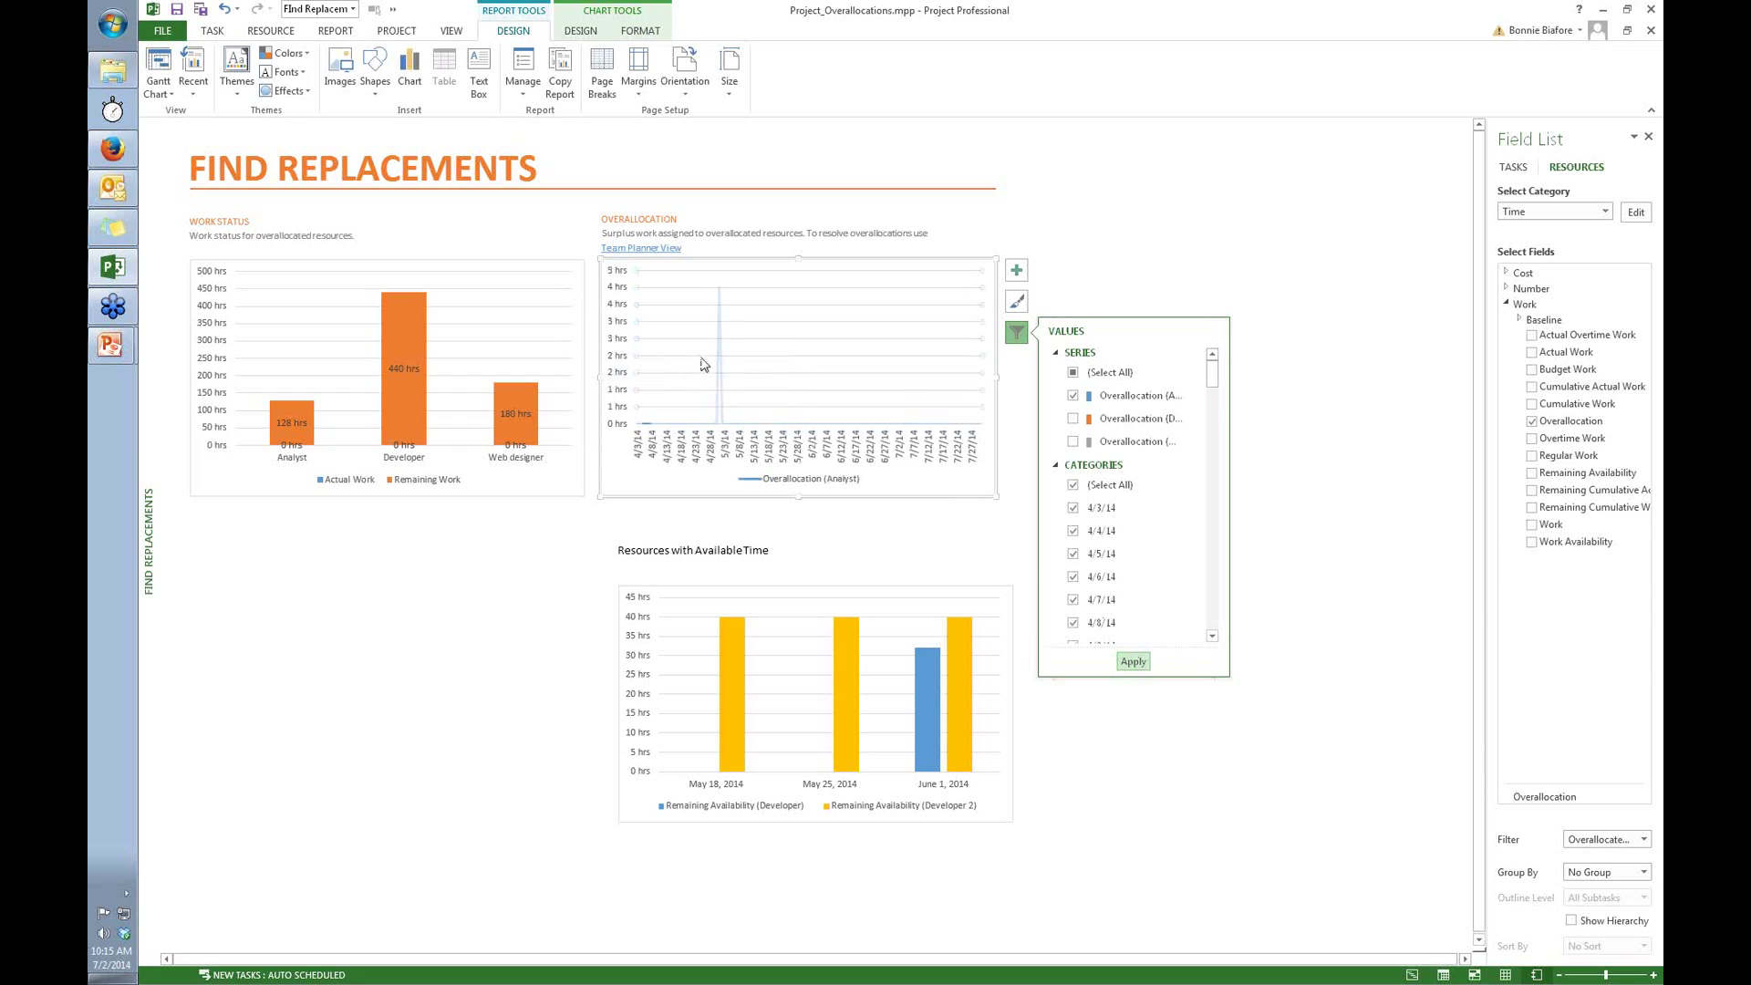
left_click(769, 379)
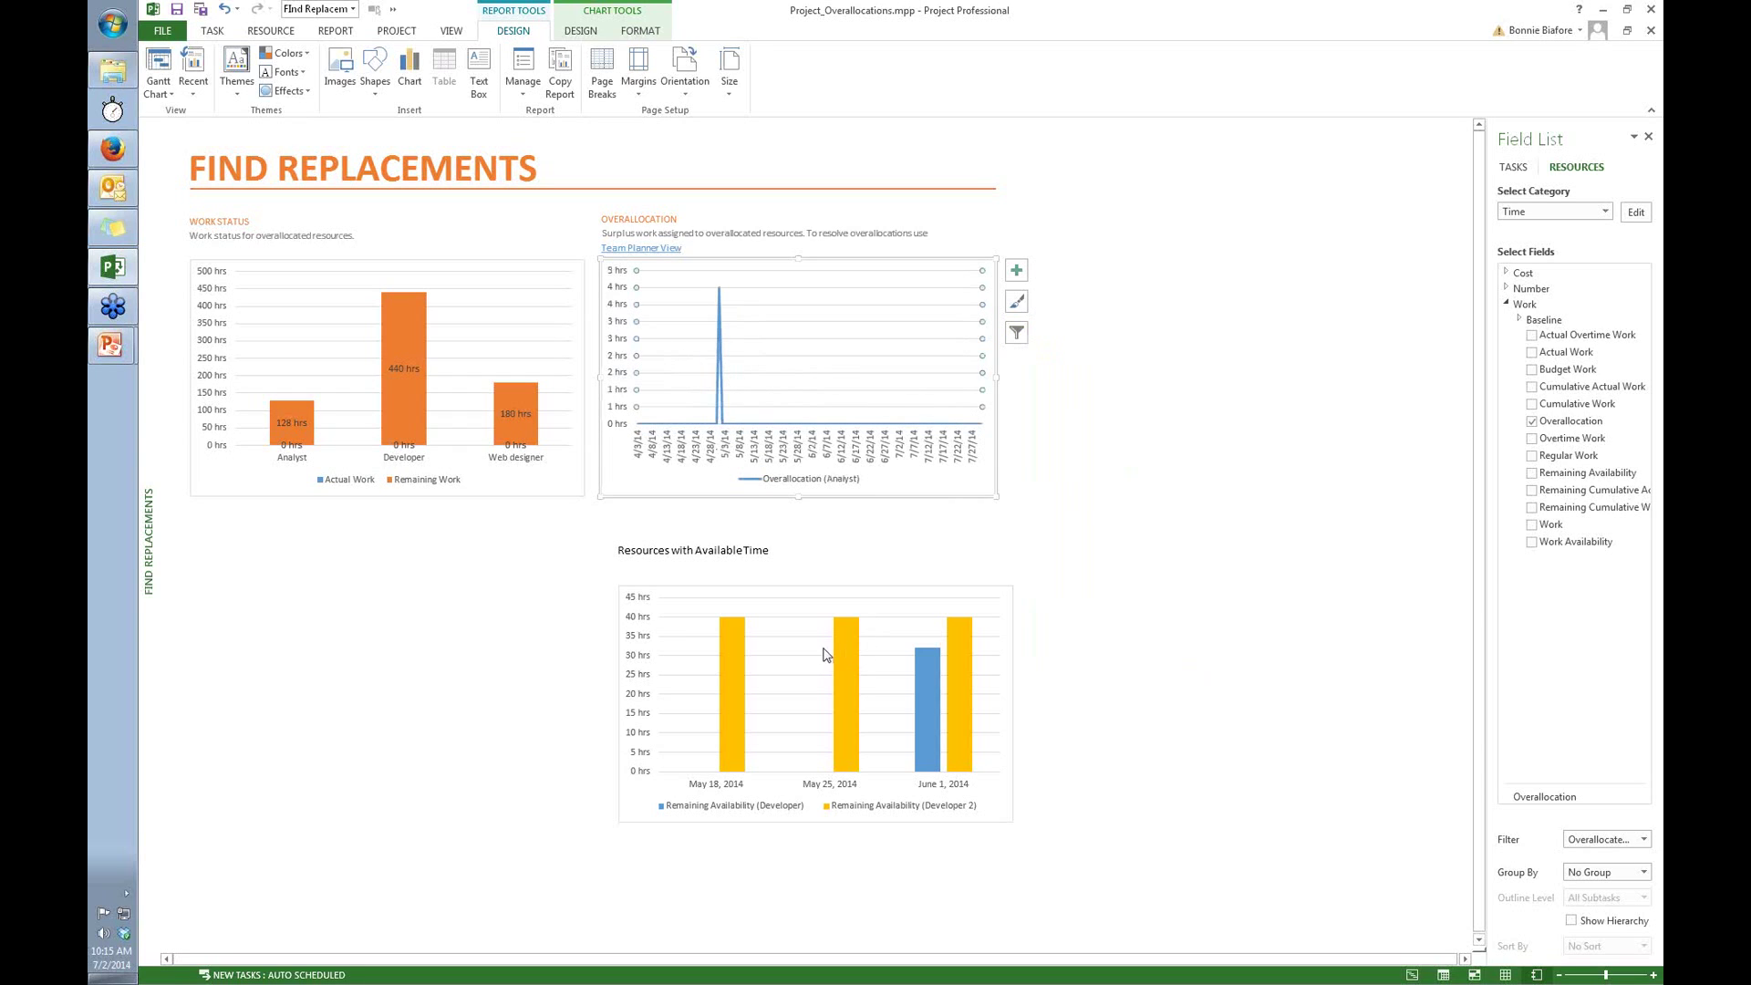
left_click(793, 632)
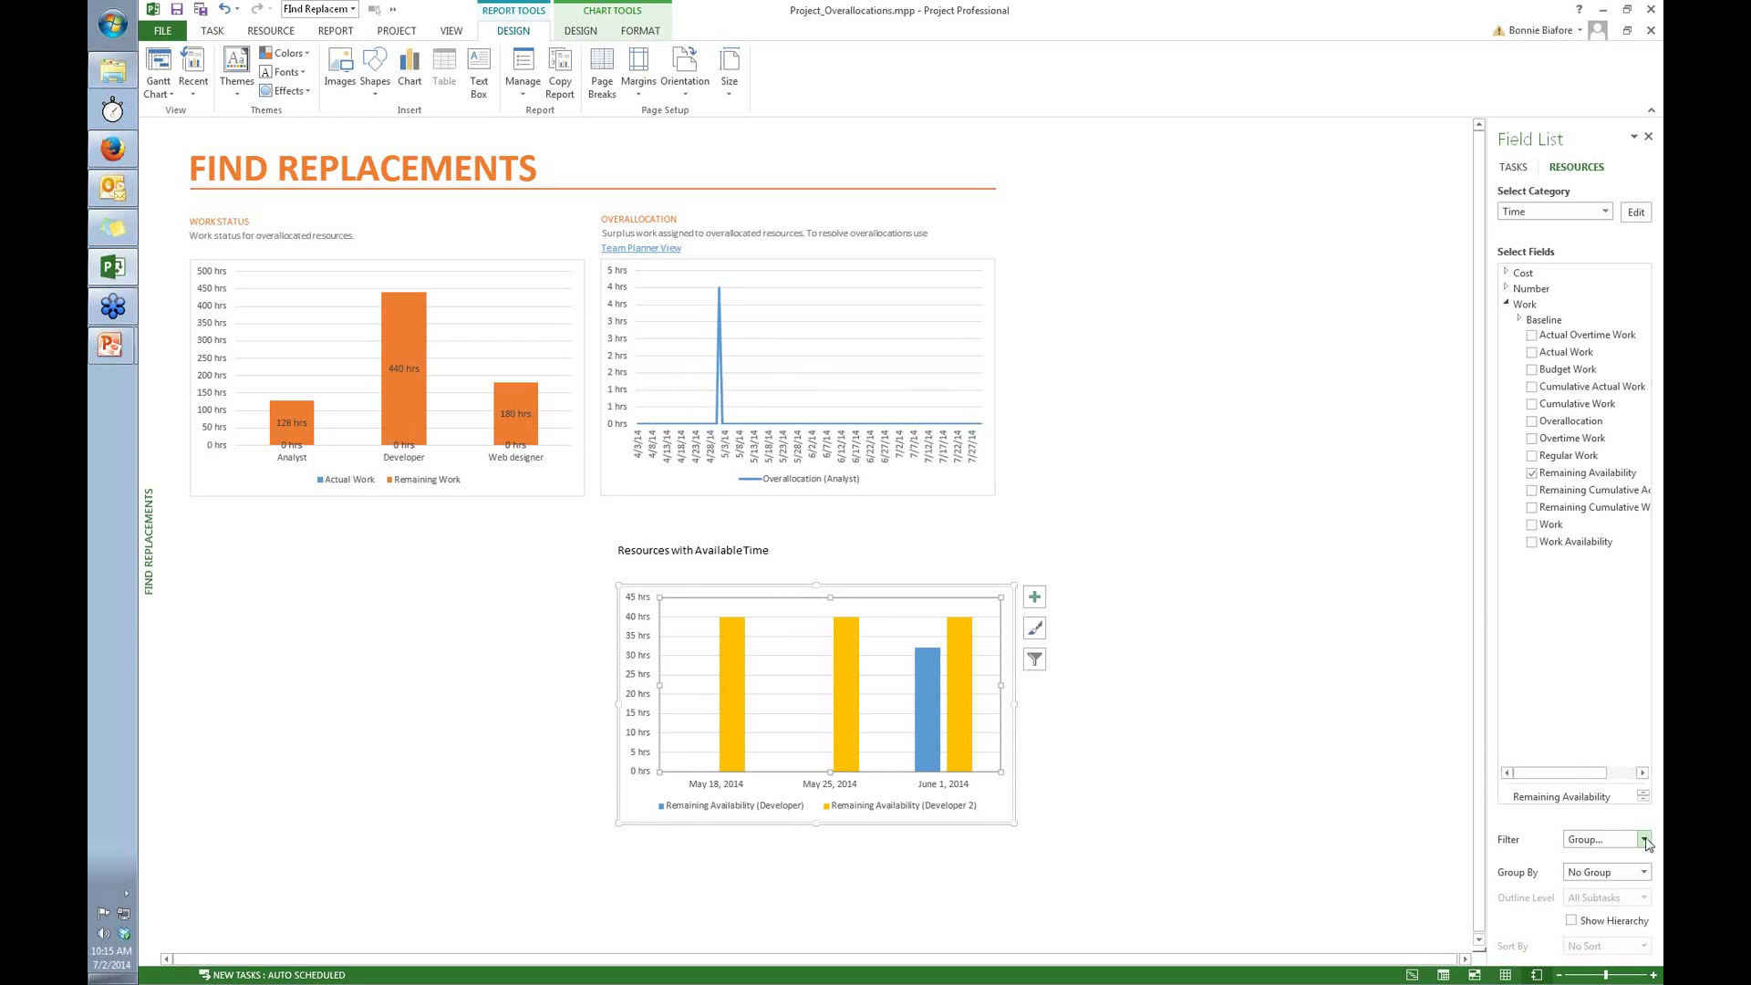
Filter the Resources with Available Time chart by Group, entering Biz as the group.
left_click(1646, 839)
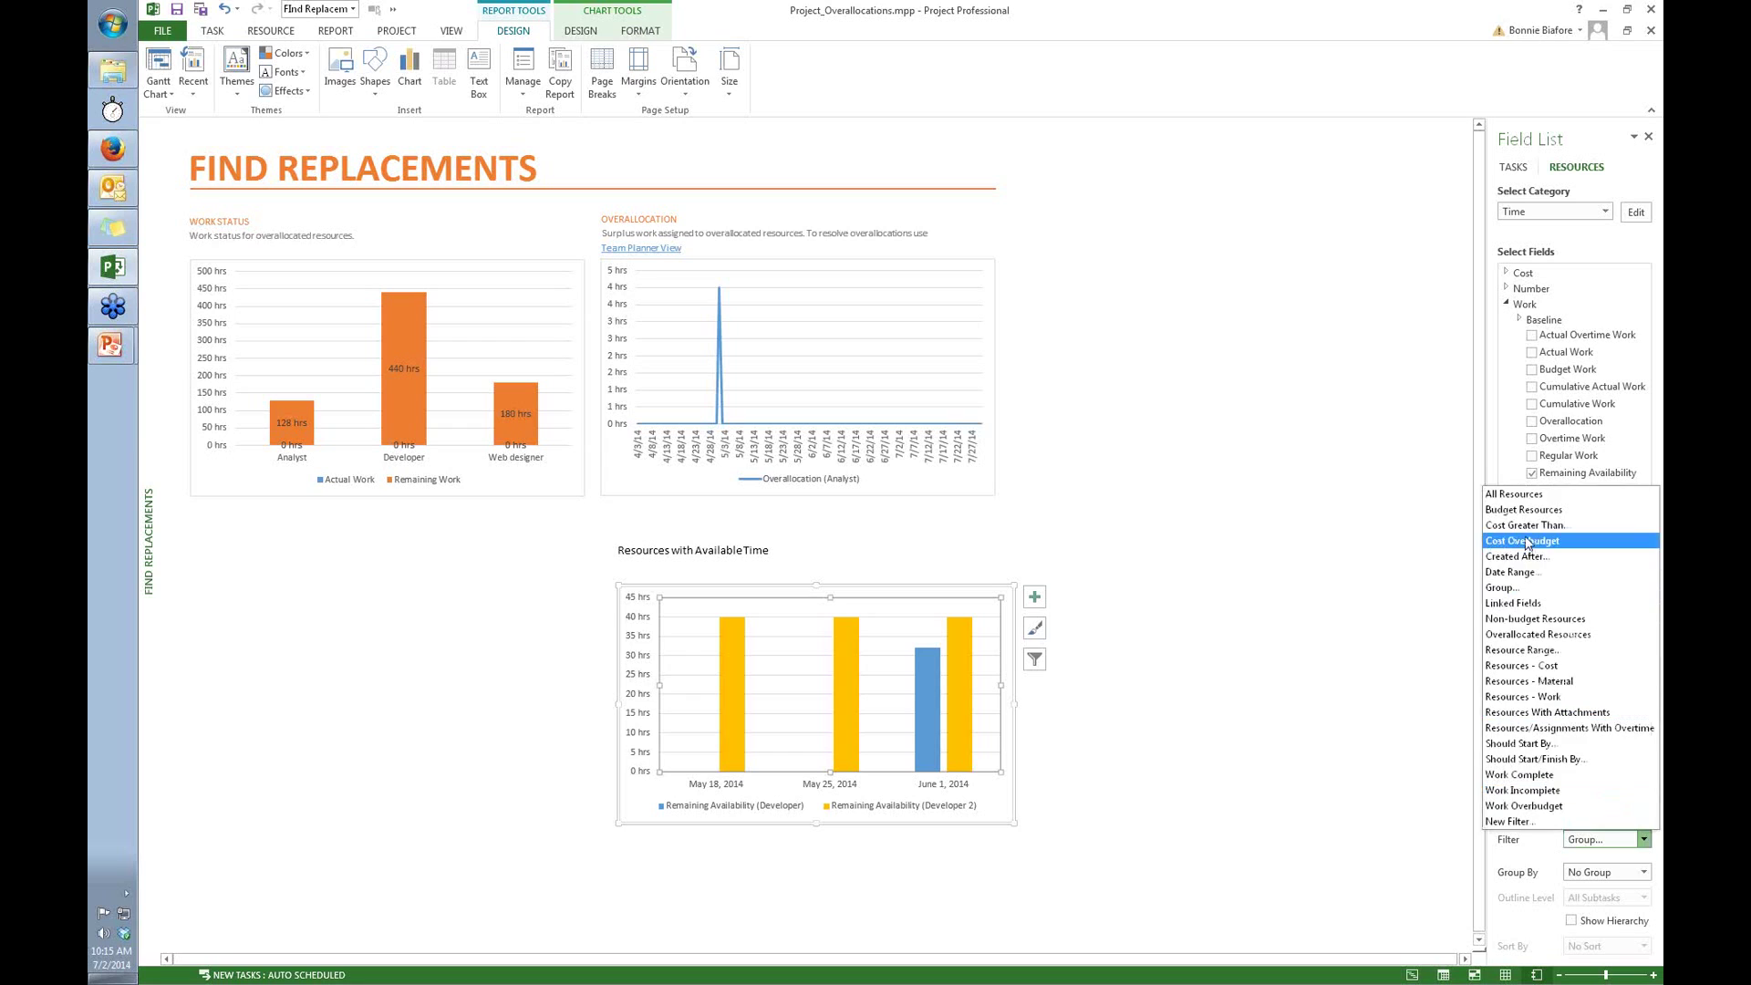
left_click(1537, 560)
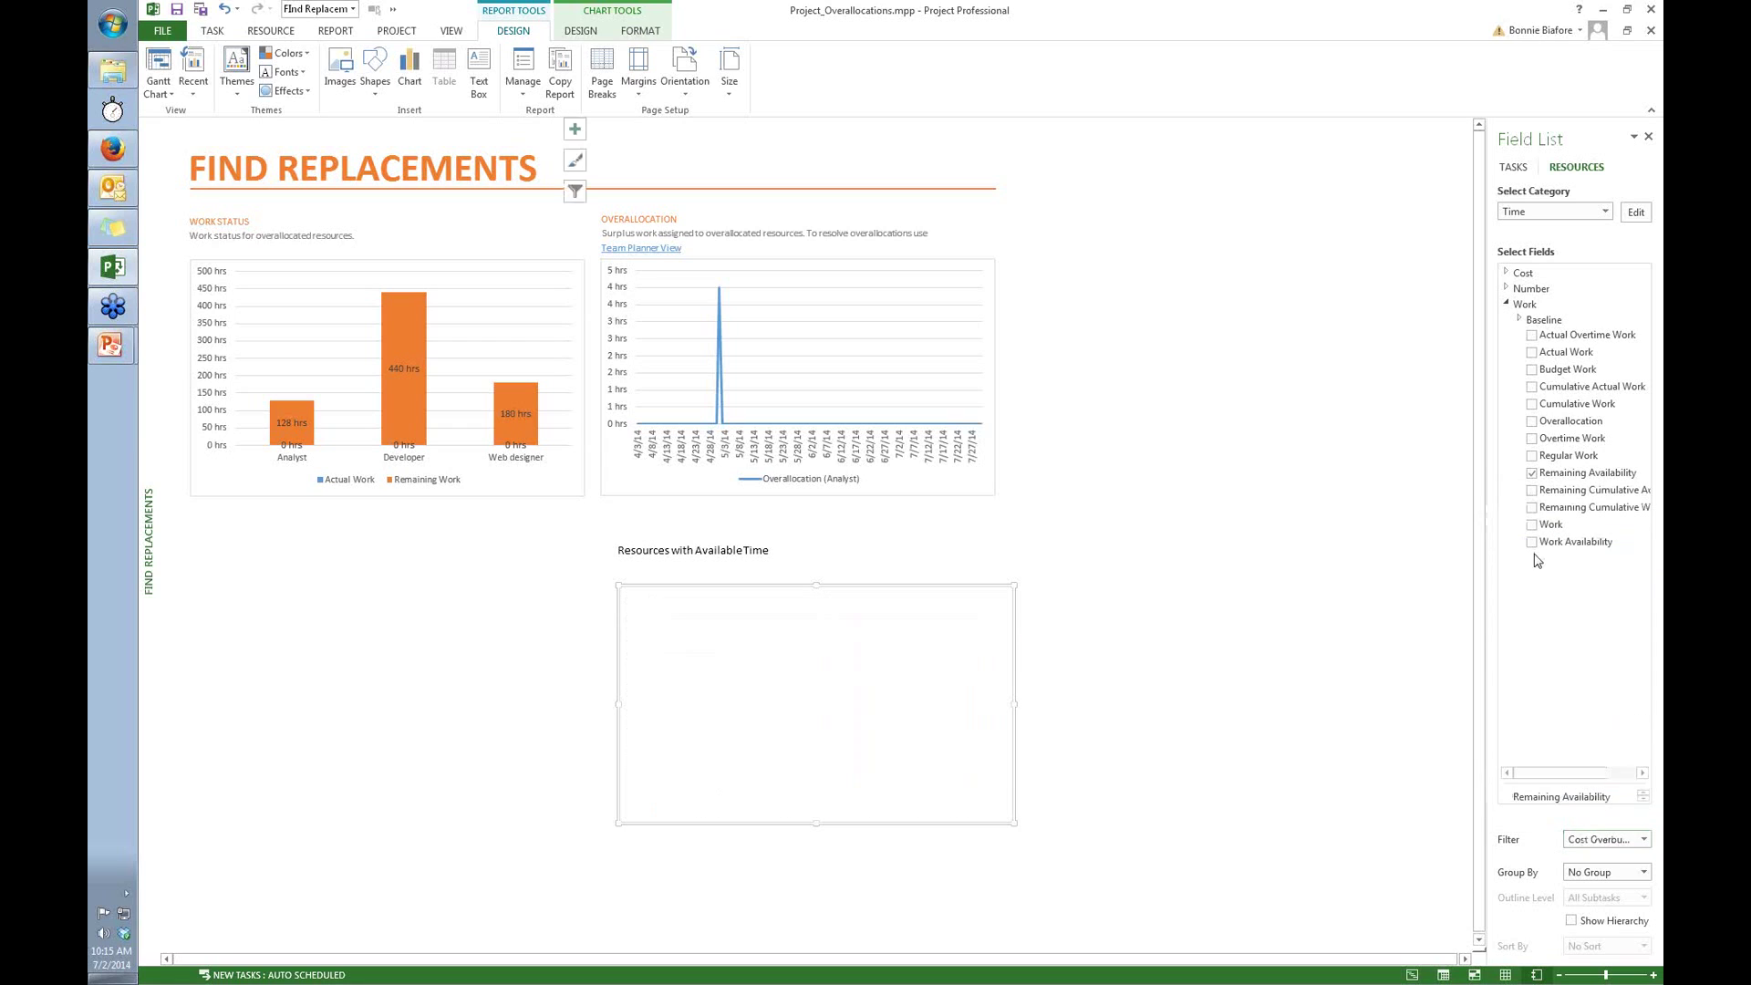
left_click(1646, 839)
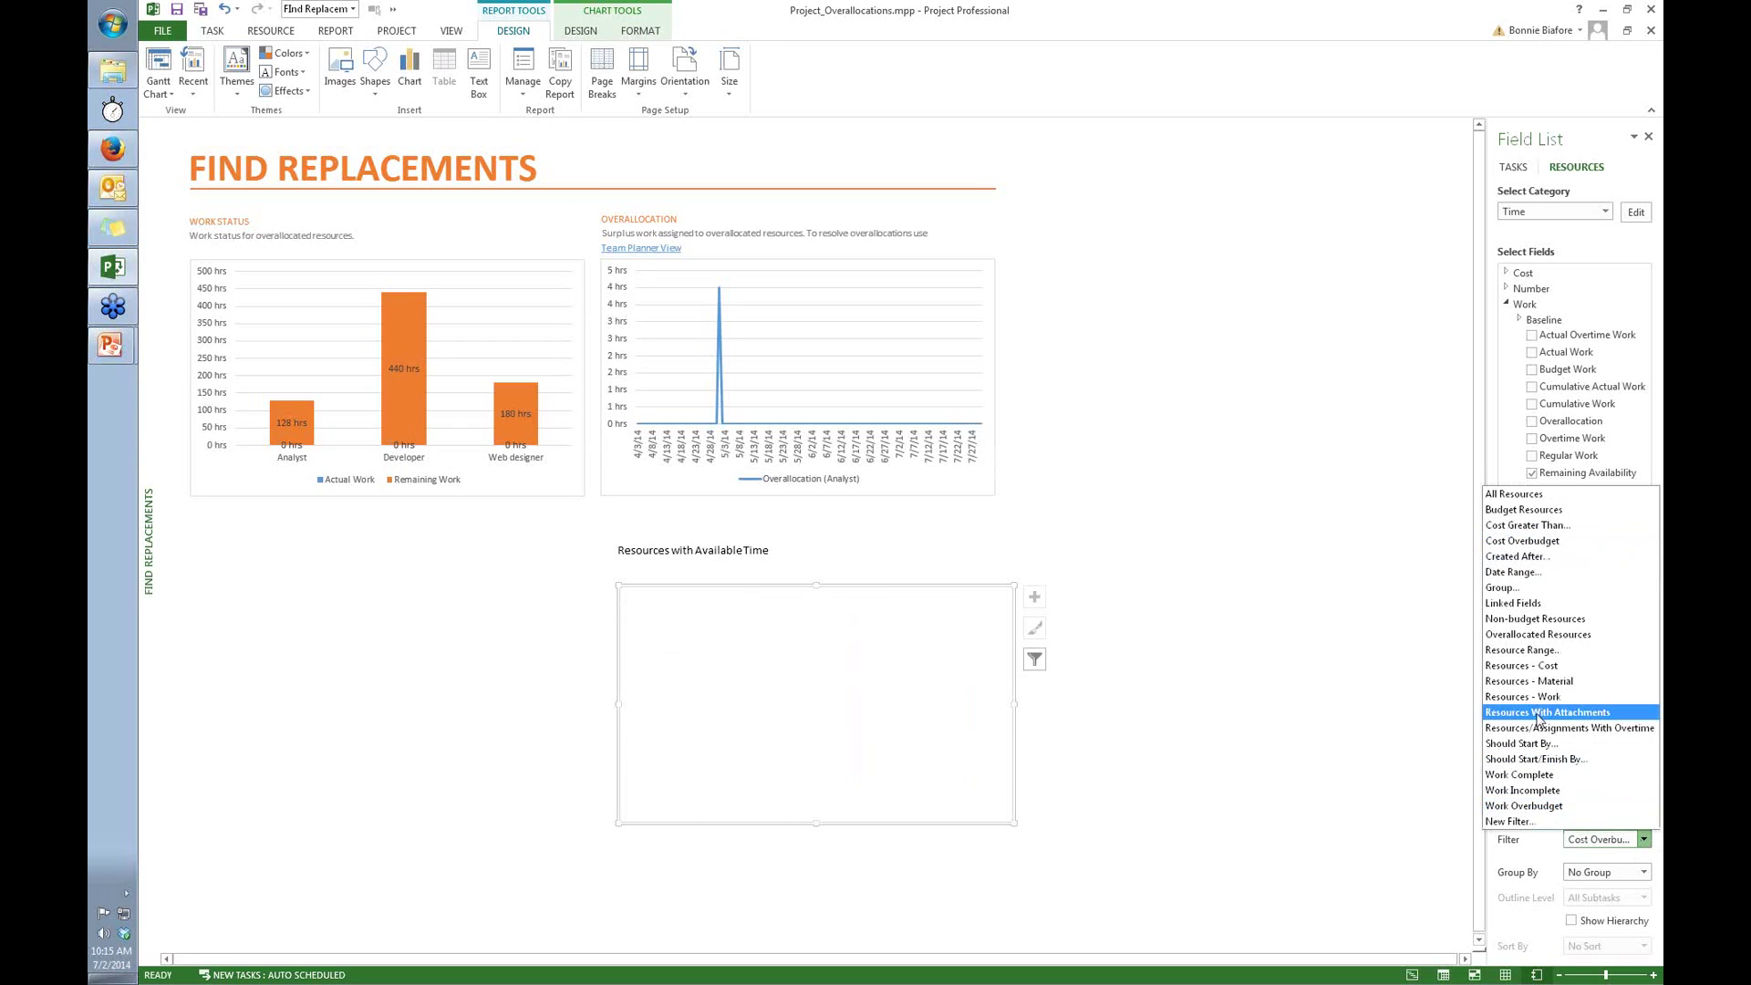
left_click(1522, 589)
type("Biz")
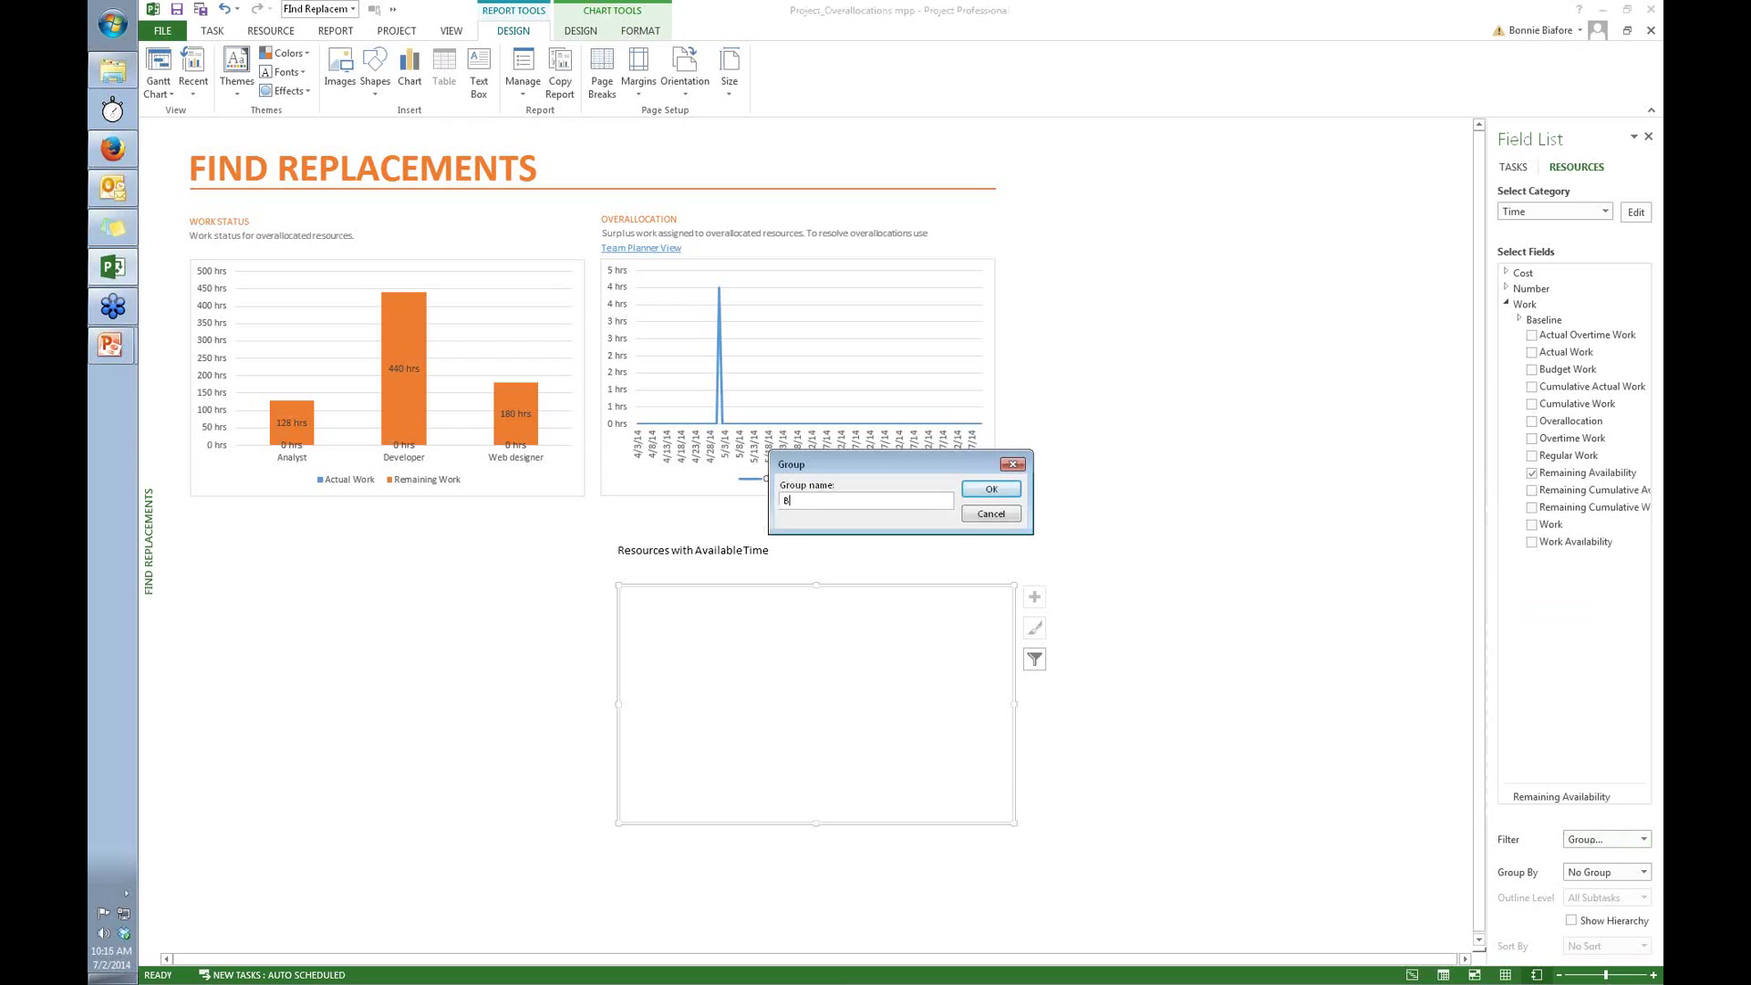
left_click(994, 493)
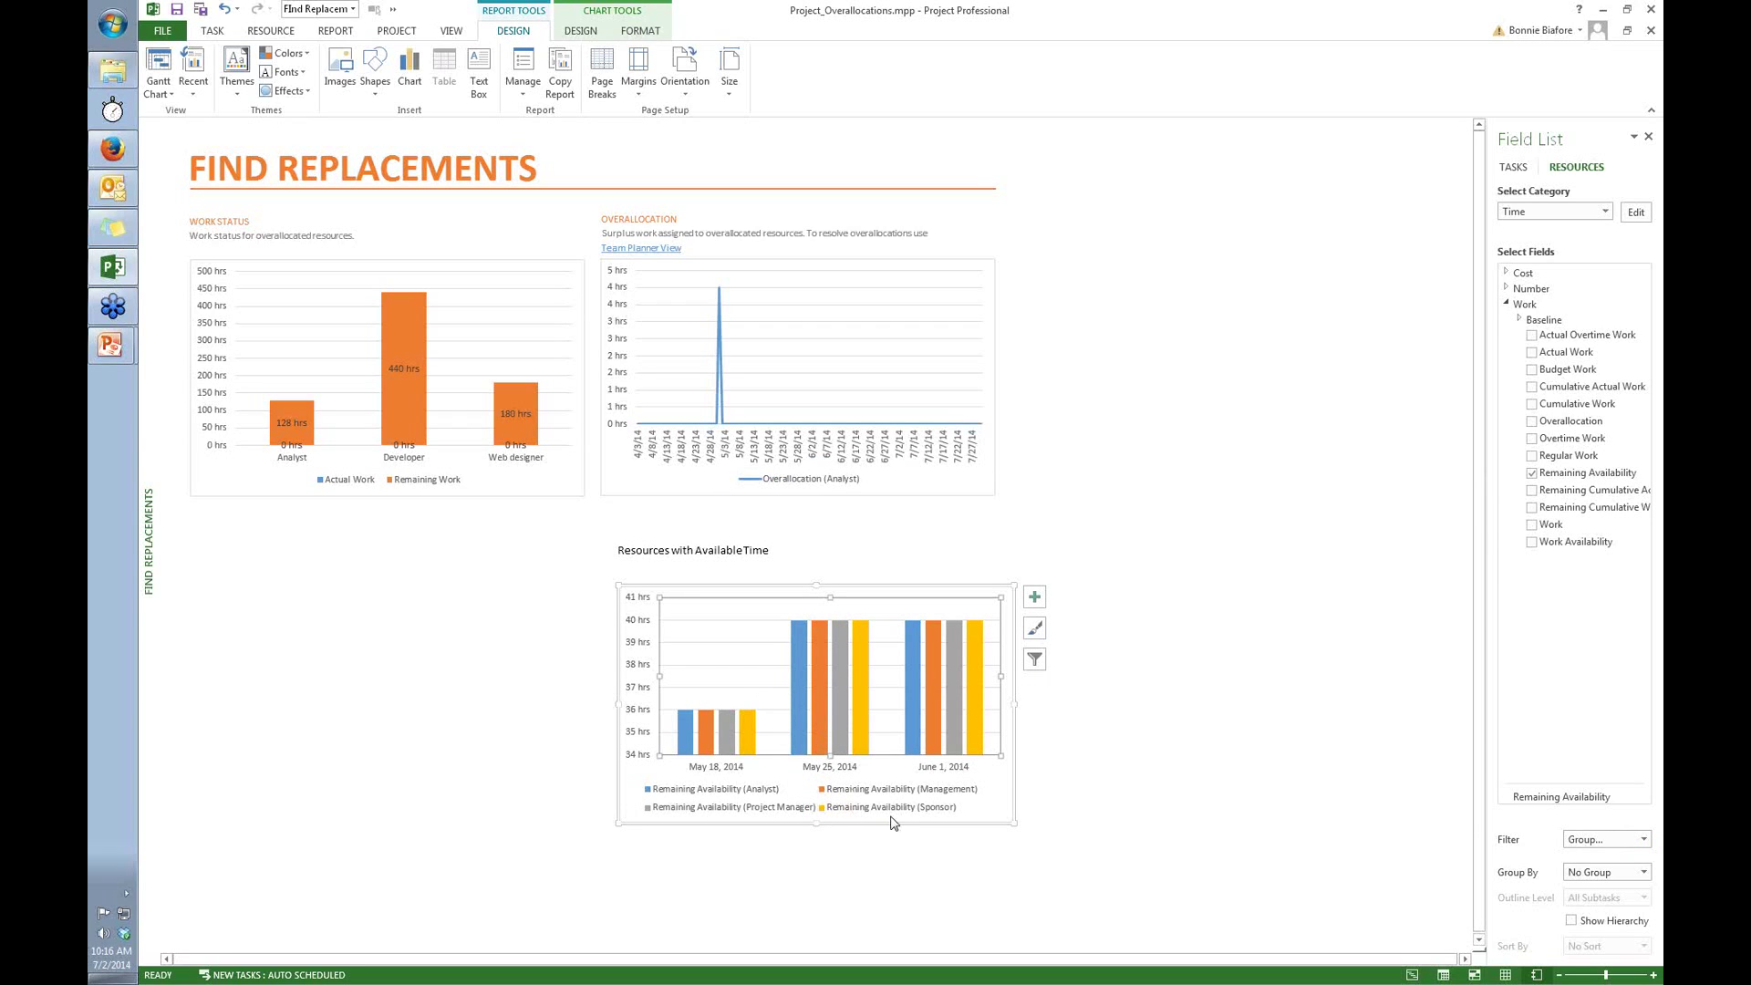
In Chart Filters, uncheck the Management and Sponsor series and clear all week categories.
left_click(1036, 665)
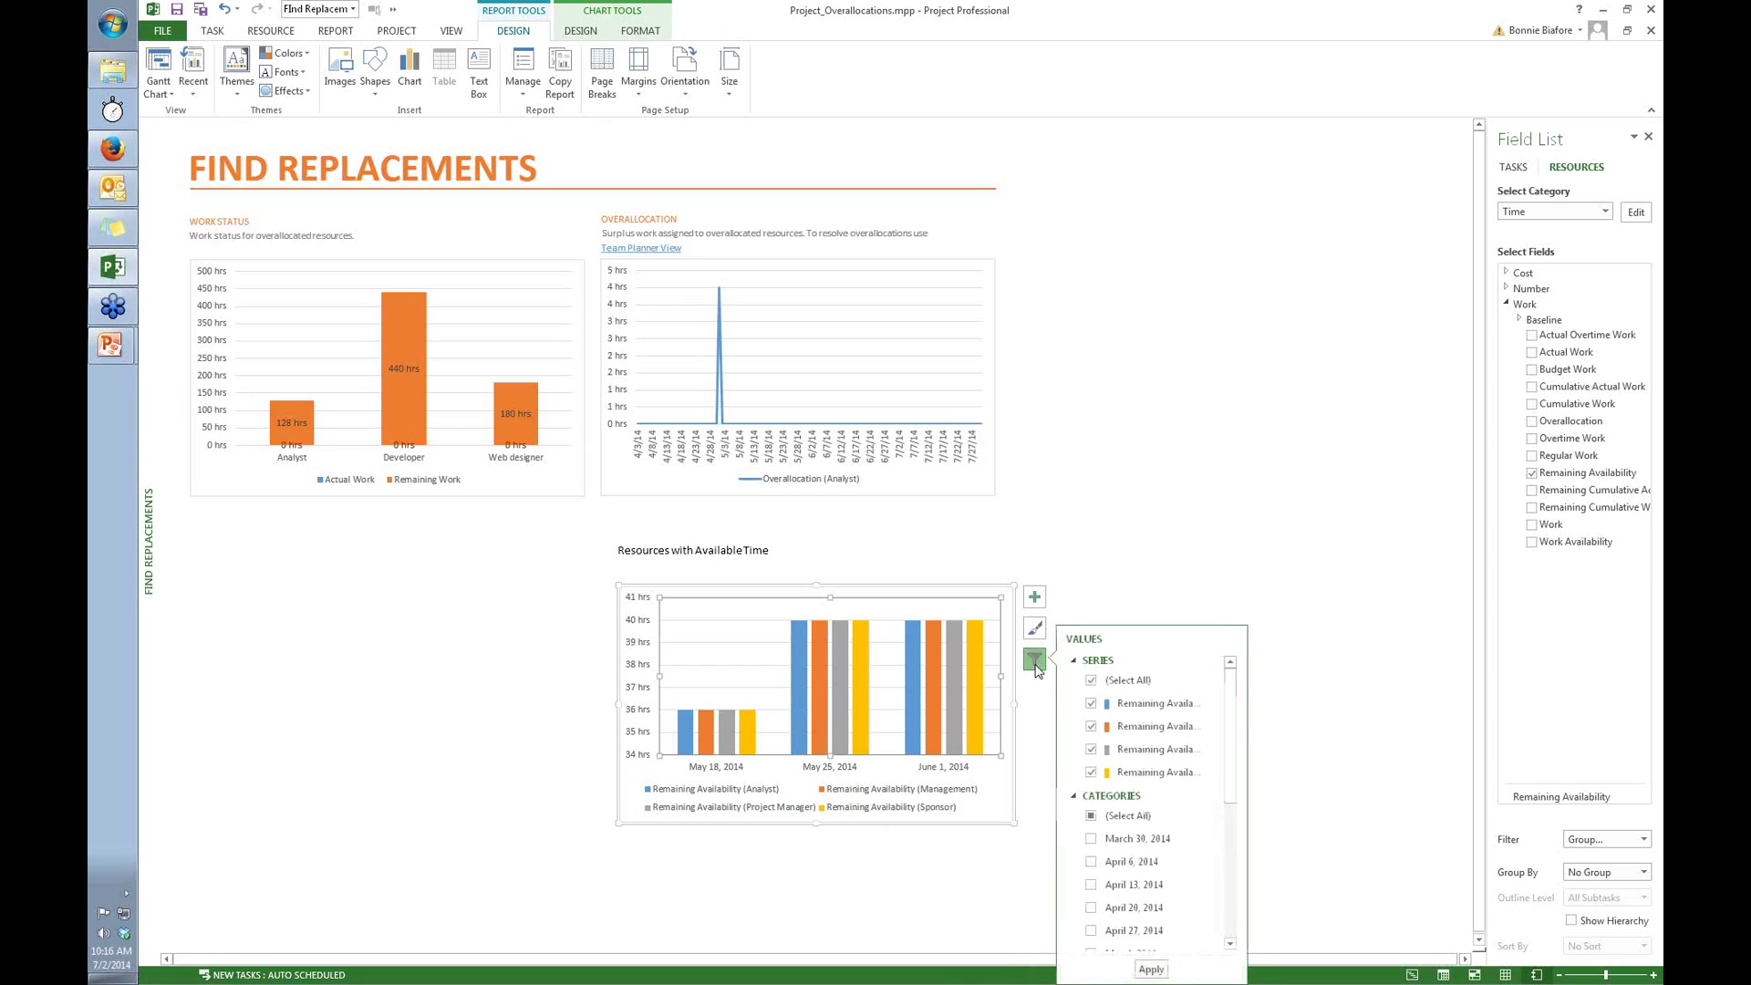
left_click(1093, 728)
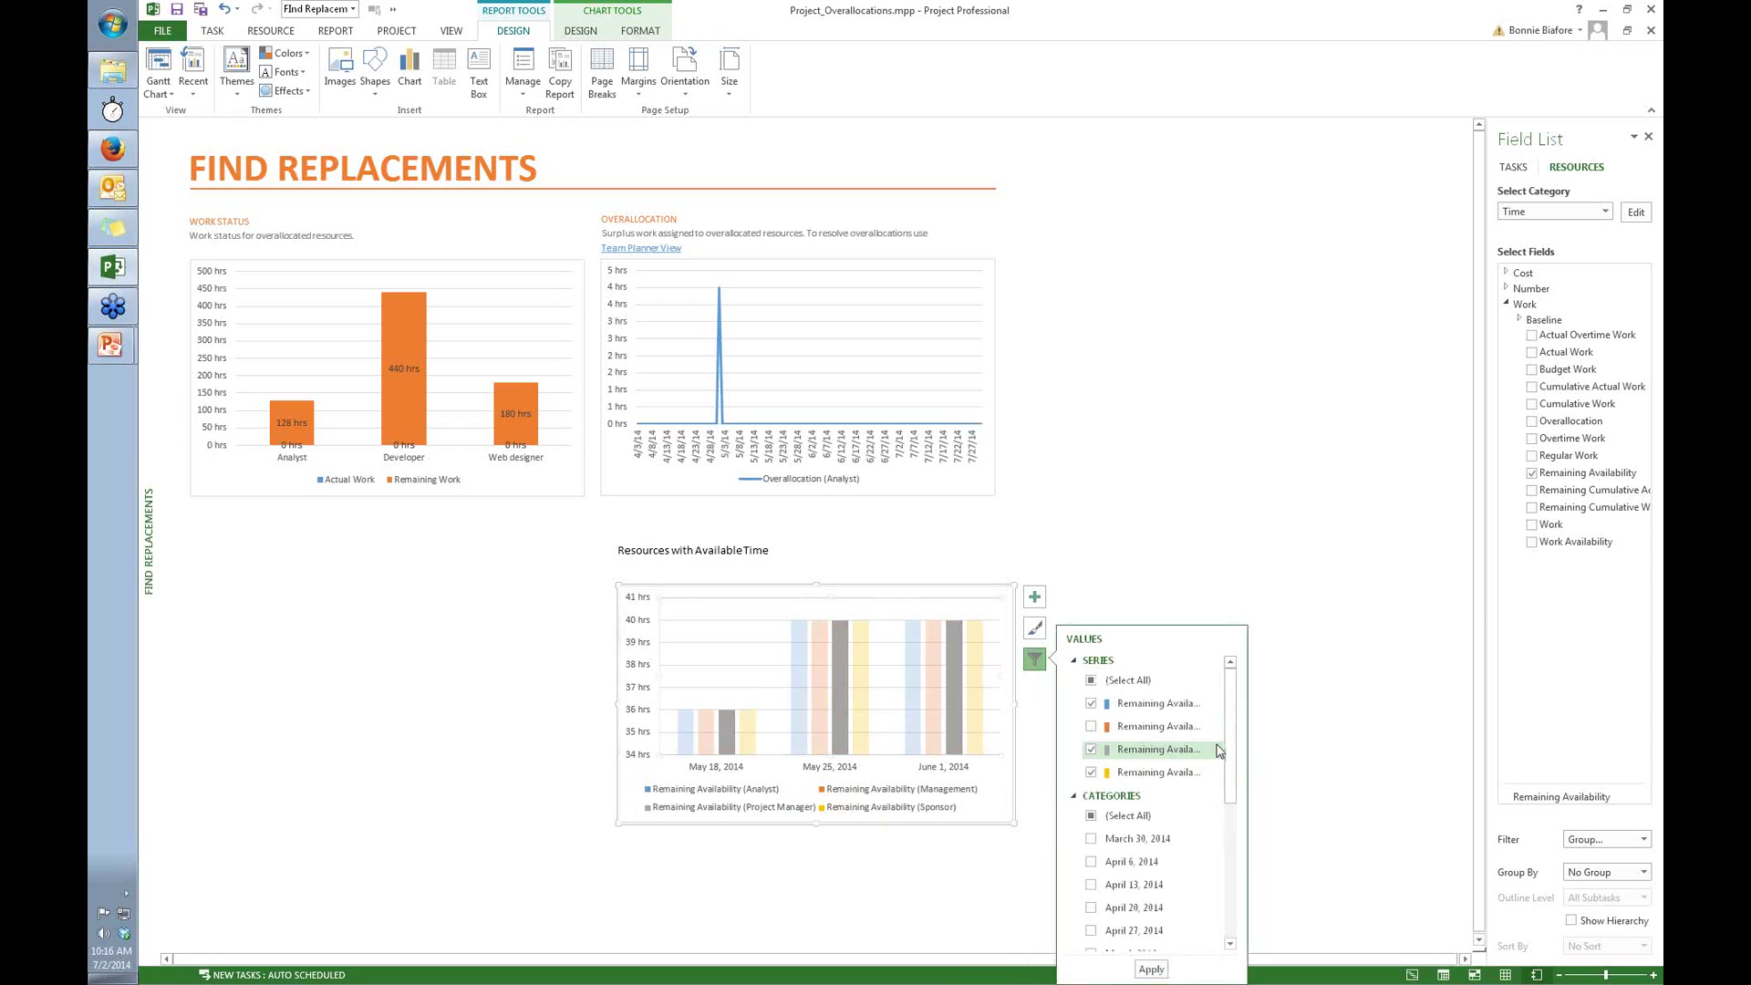
left_click(1092, 773)
left_click(1092, 816)
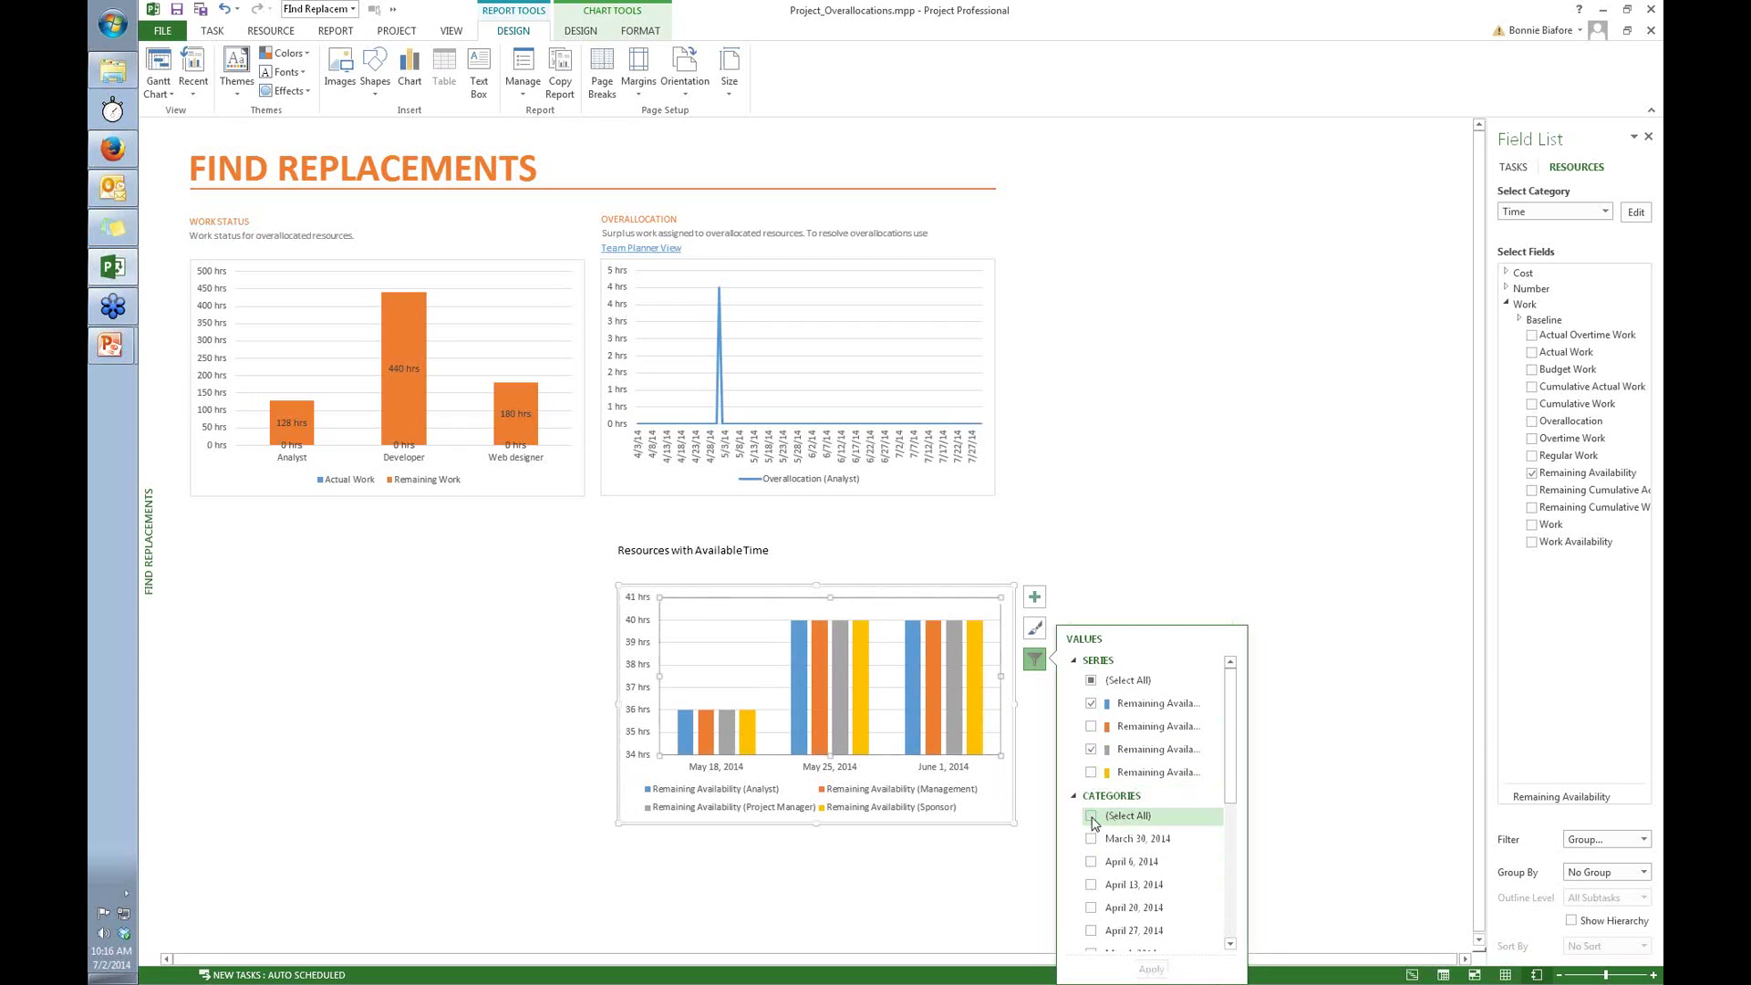
Check the weeks of April 27 and May 4, 2014 and apply the chart filter.
left_click(1231, 945)
left_click(1231, 945)
left_click(1092, 904)
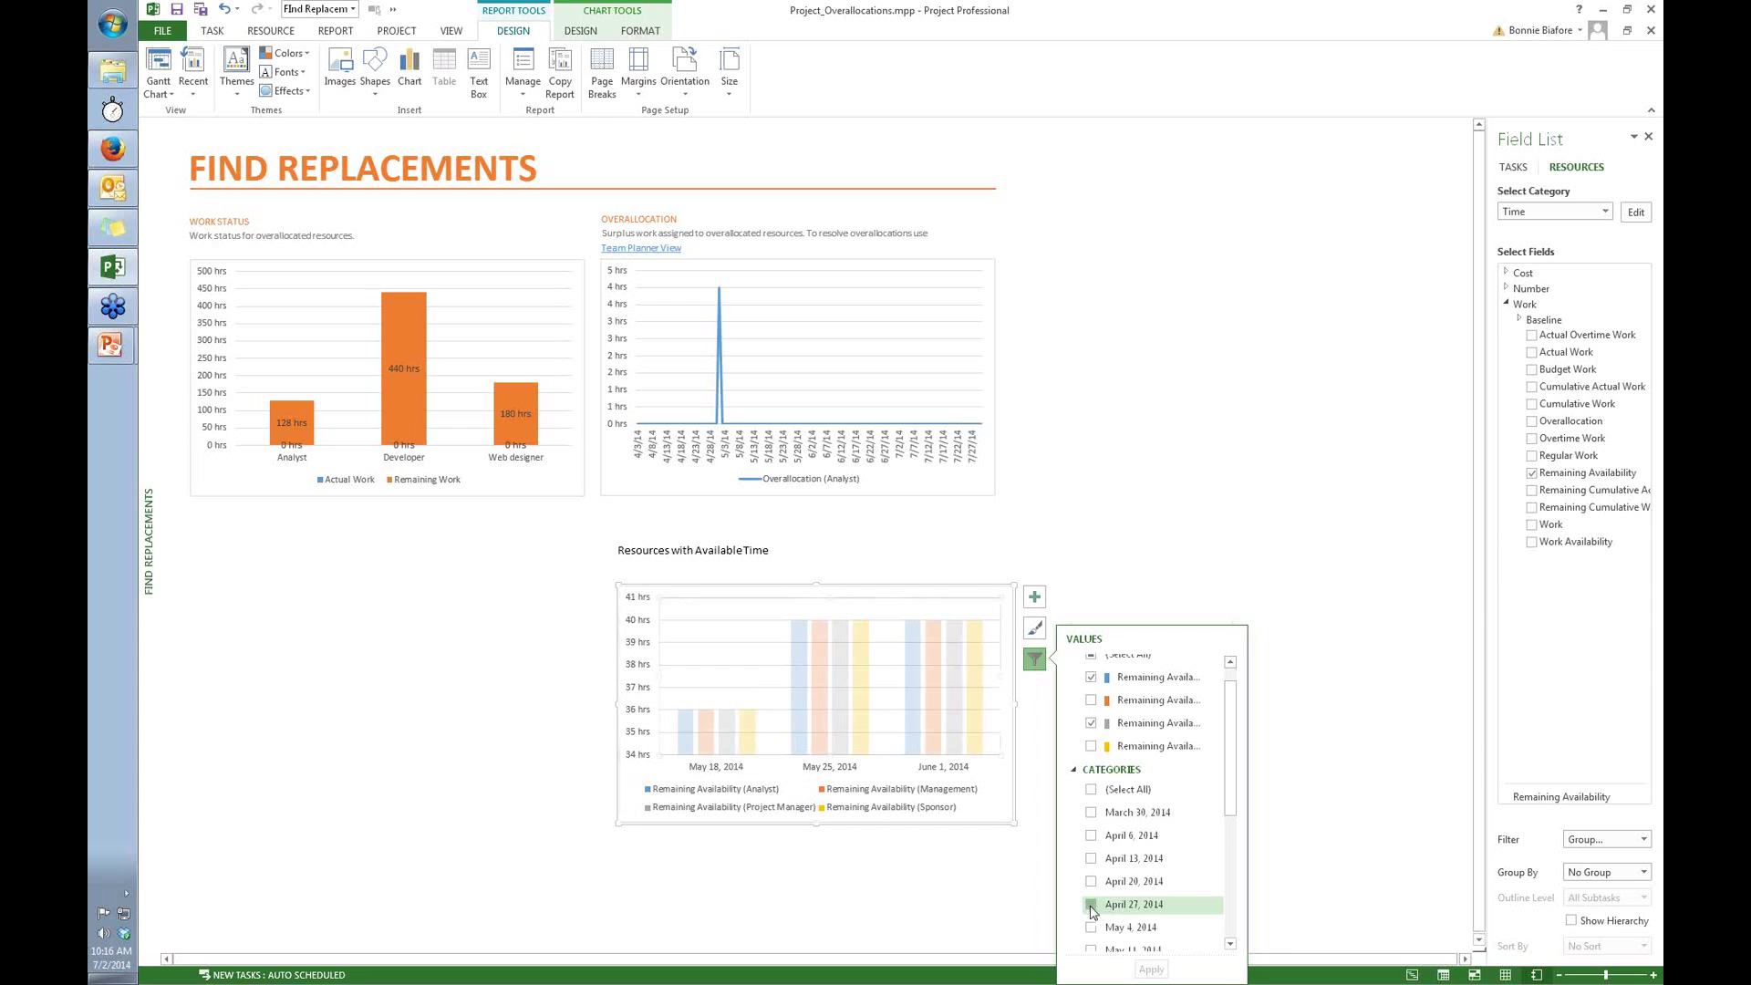
left_click(1092, 927)
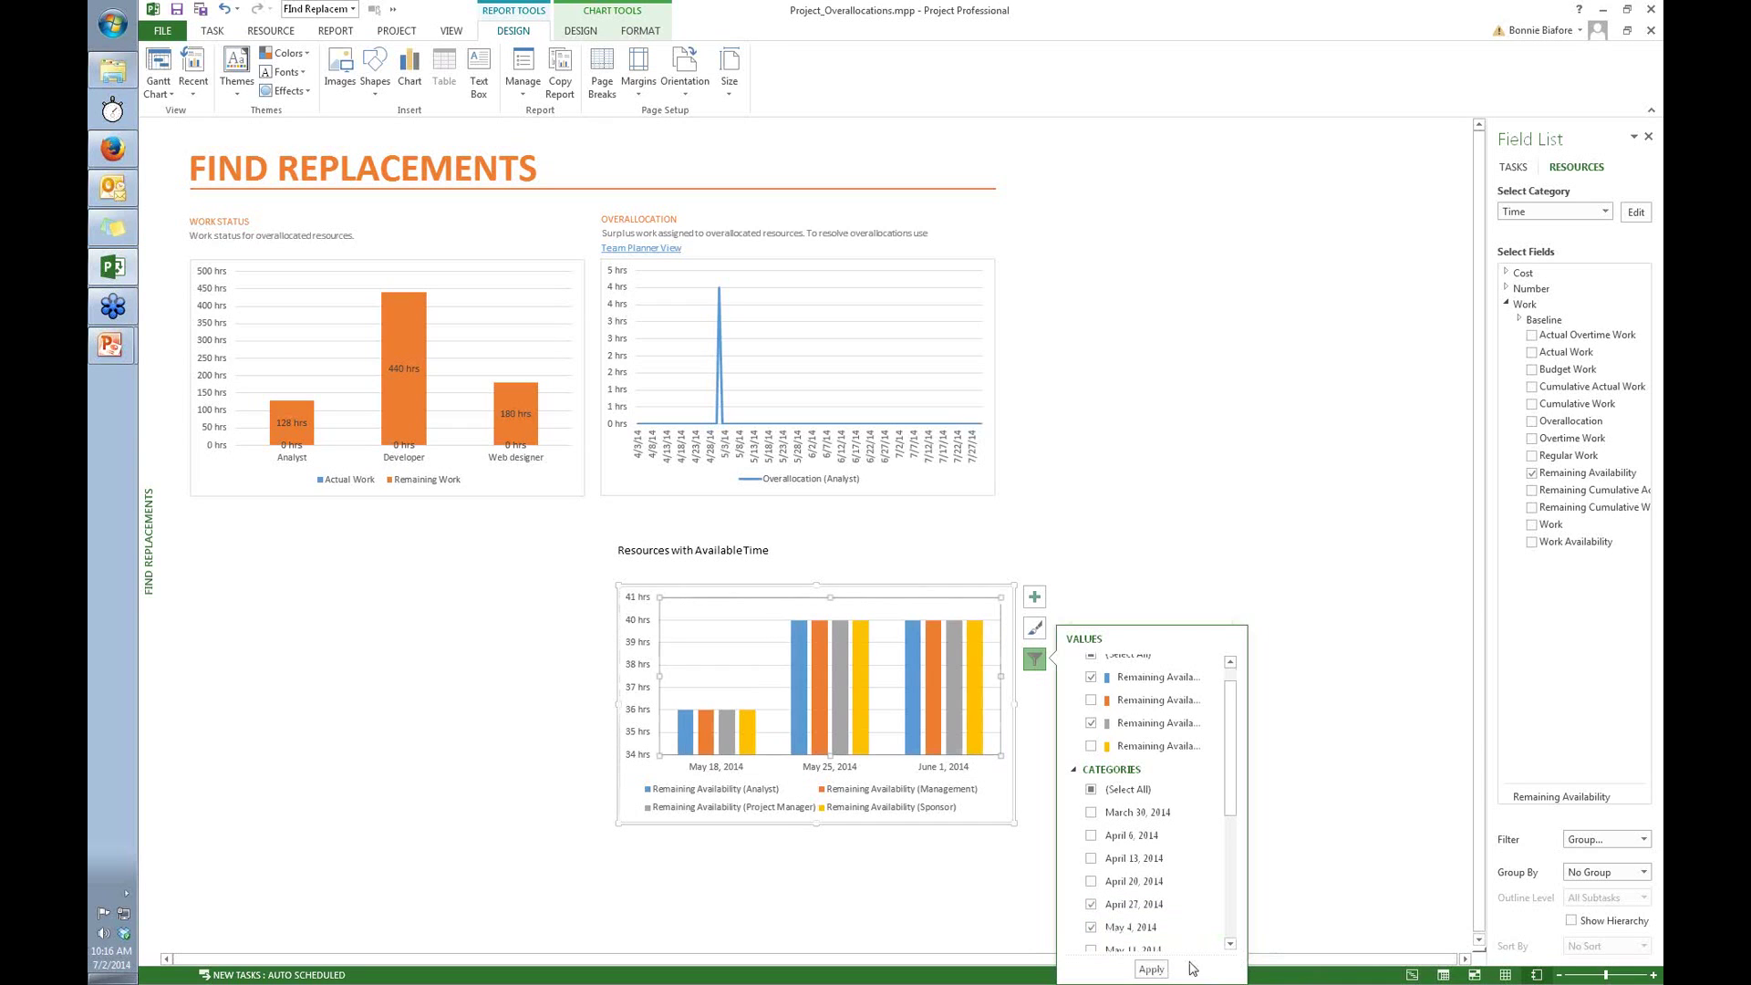
left_click(1150, 969)
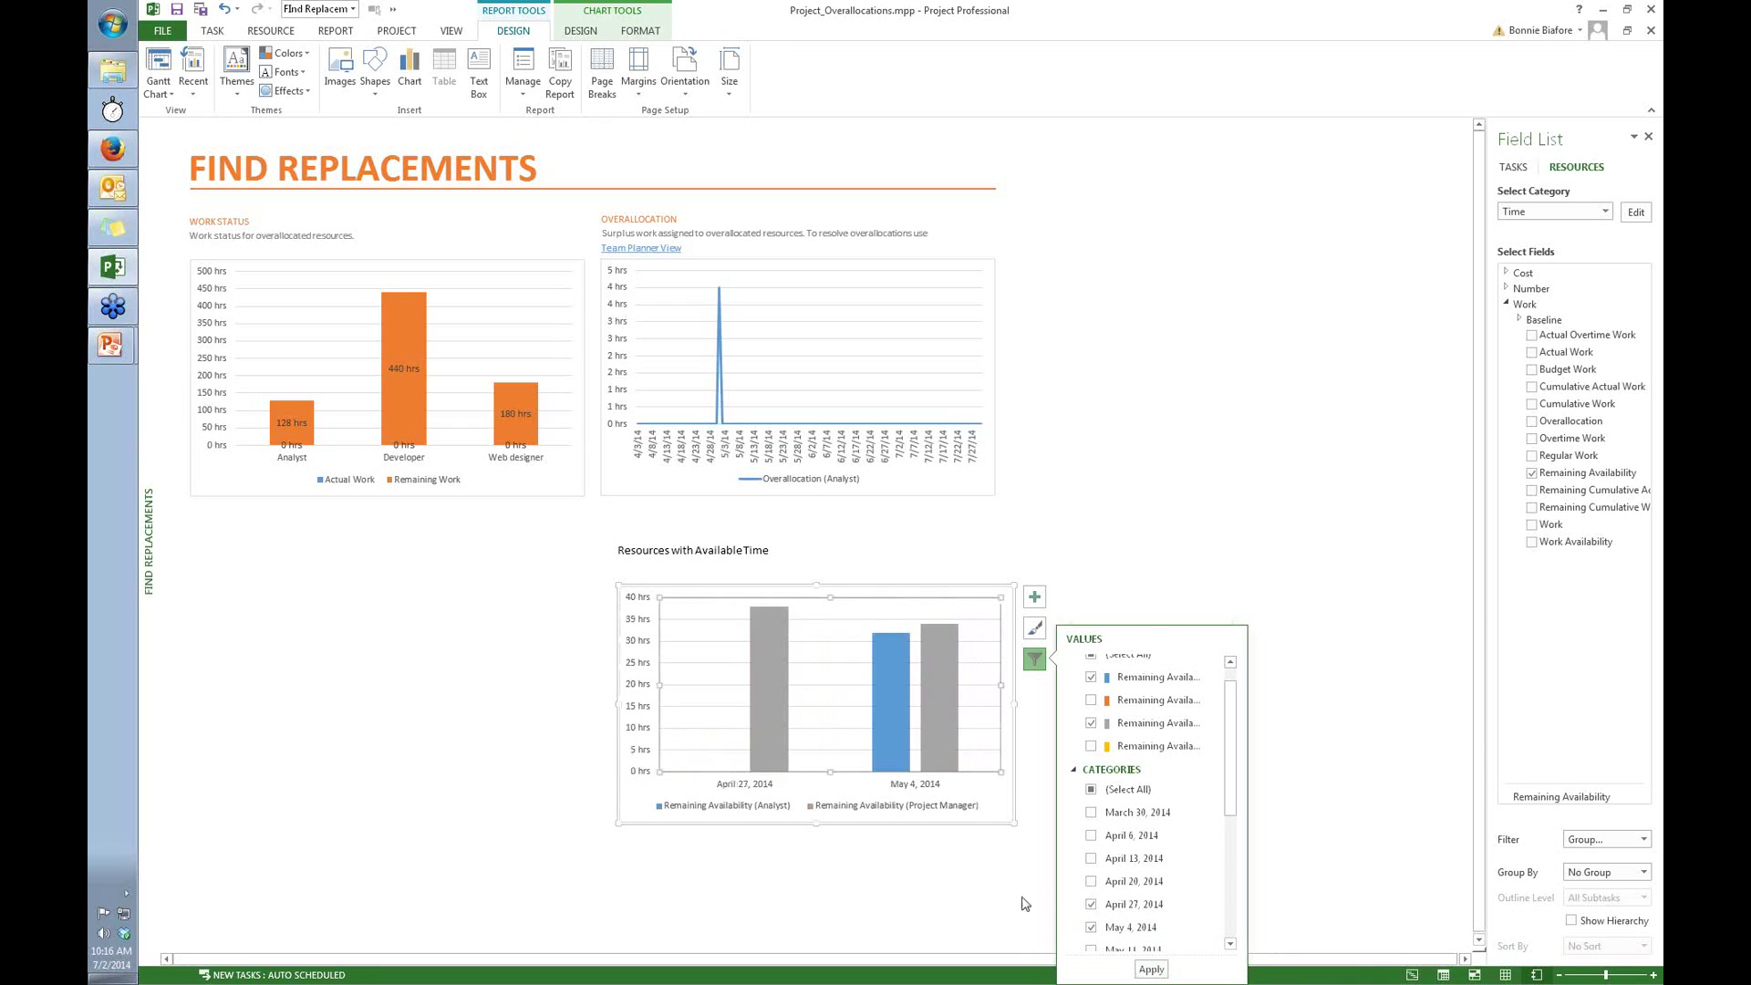